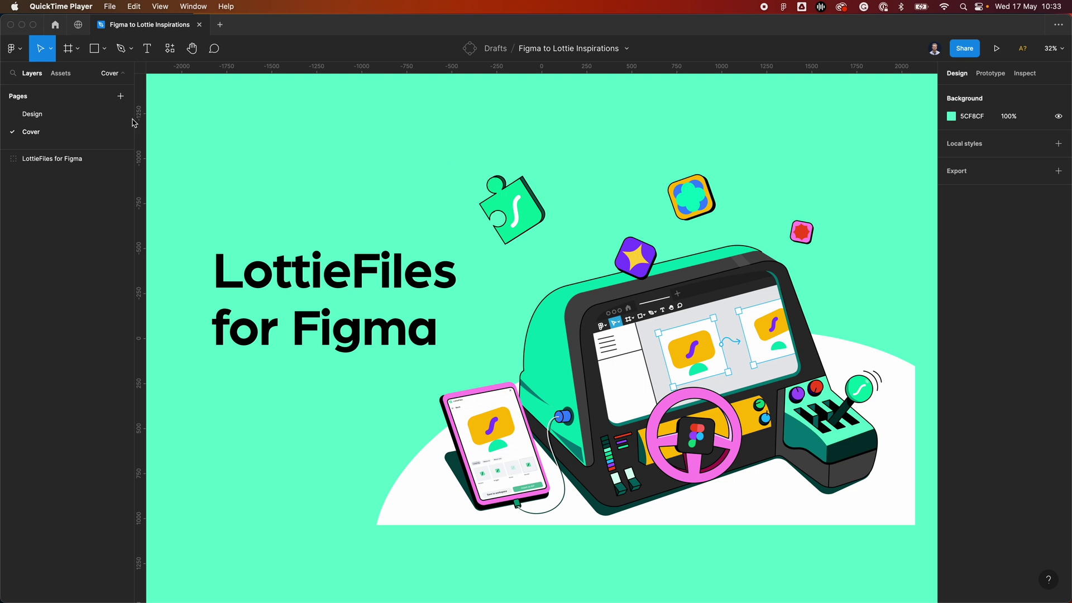
Step: Open the Design page of the Figma to Lottie Inspirations file
left_click(38, 116)
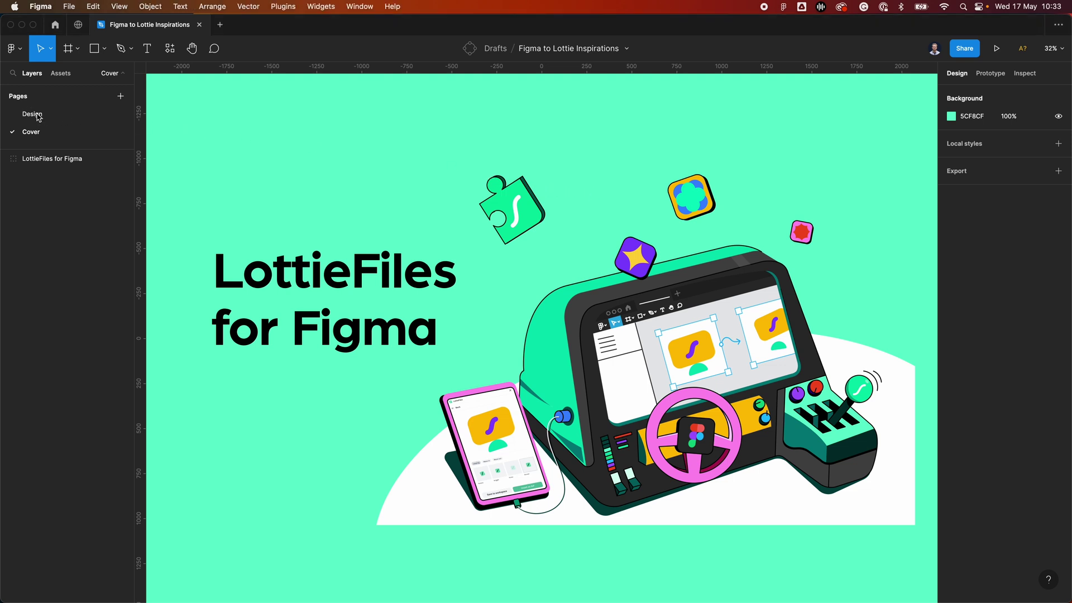
left_click(38, 116)
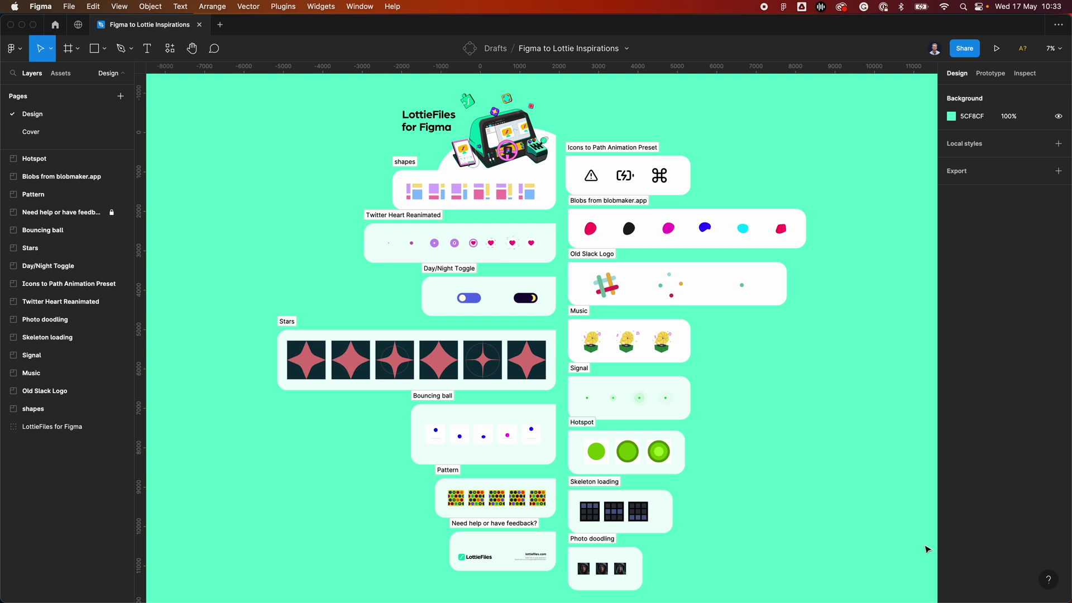
scroll(806, 431, "up", 2)
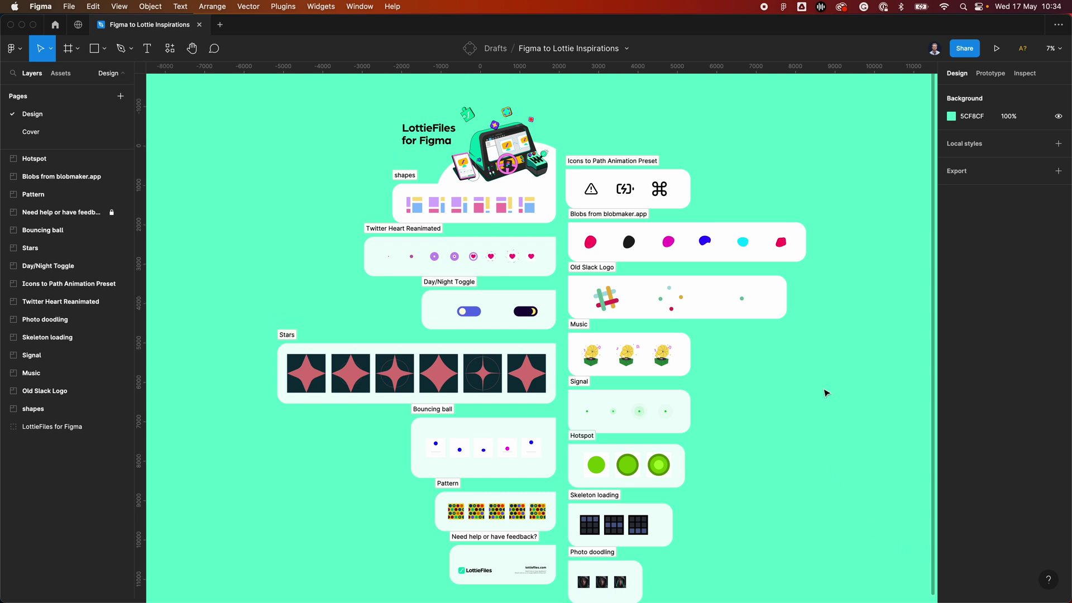
Step: Search the available plugins for "Lottiefile", then close the plugin list
left_click(170, 51)
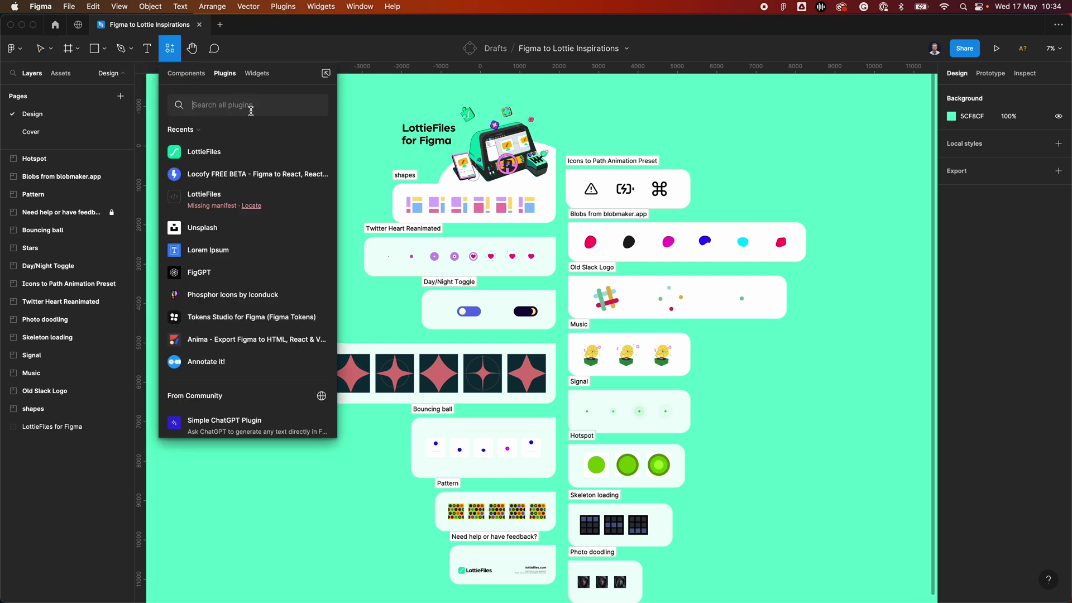
type("Lottiefile")
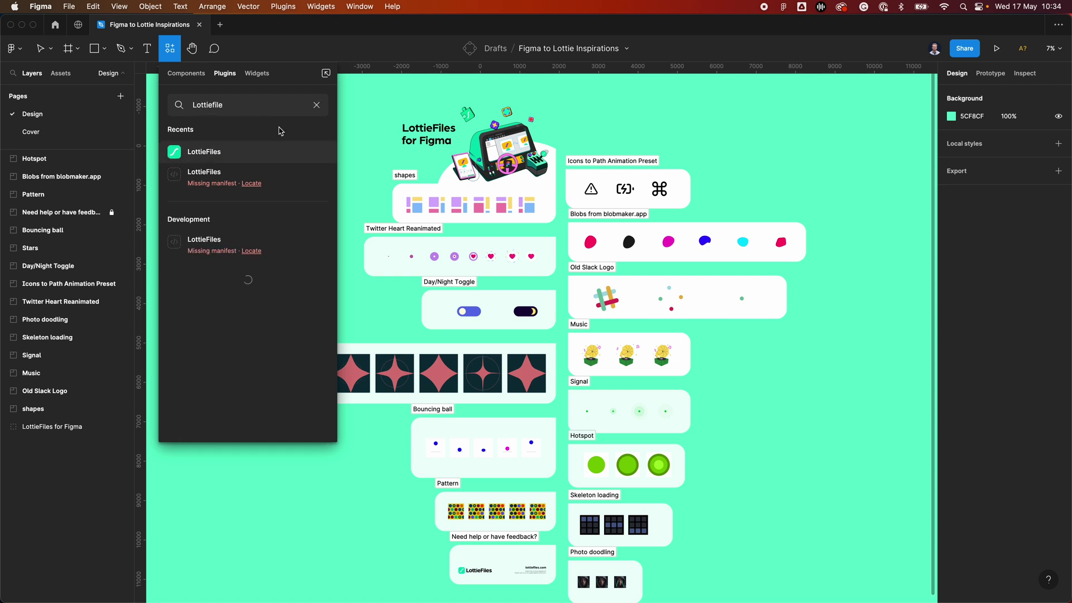
mouse_move(314, 162)
key("Escape")
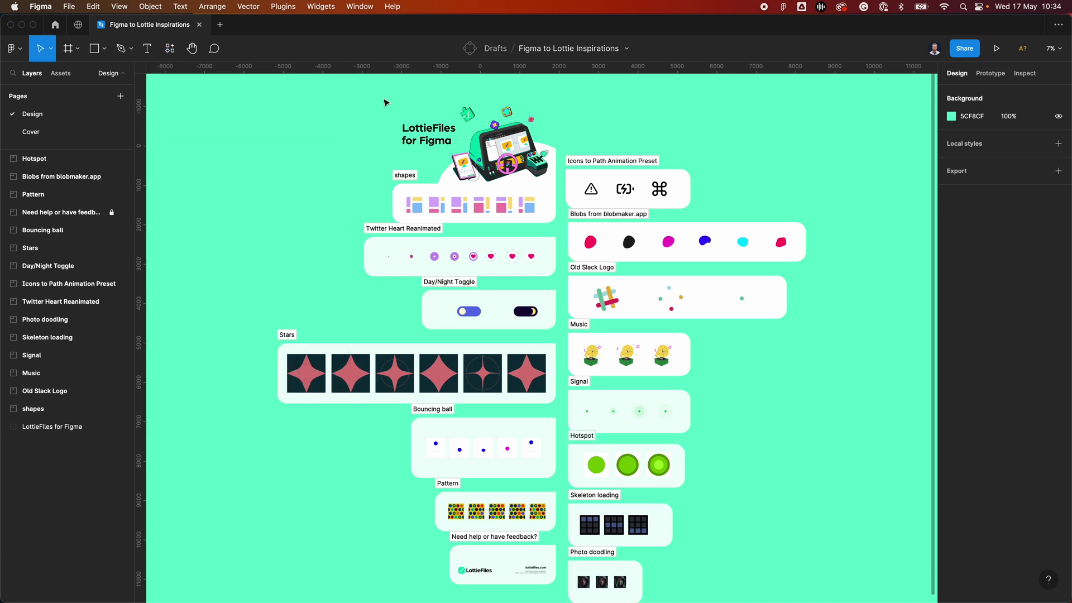
Step: Search the Figma Community for "lottiefiles" and narrow the results to plugins
left_click(78, 24)
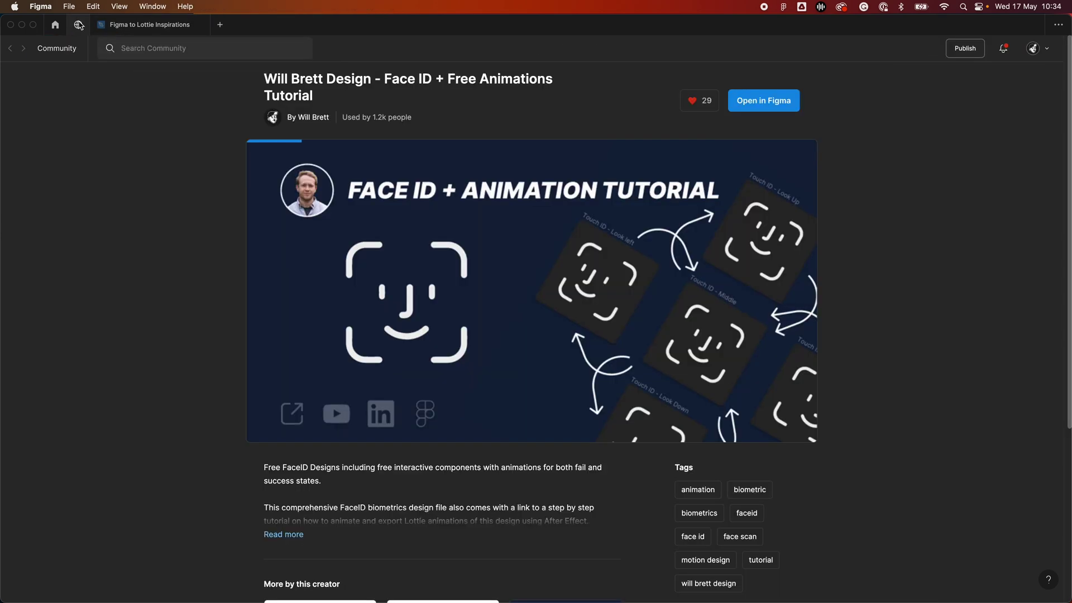
left_click(189, 48)
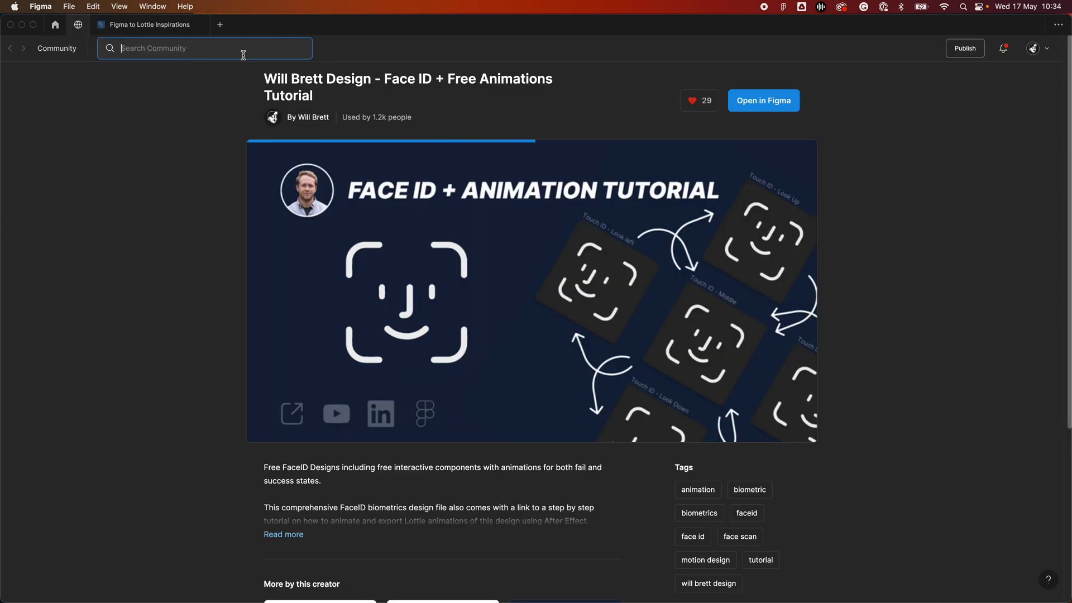
type("lottiefiles")
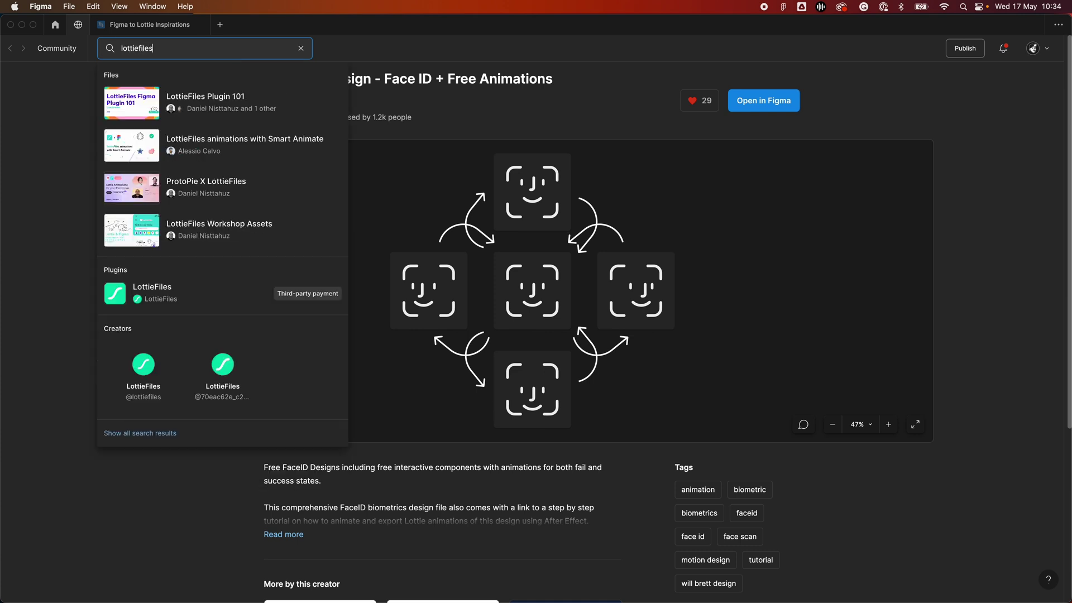
key("Return")
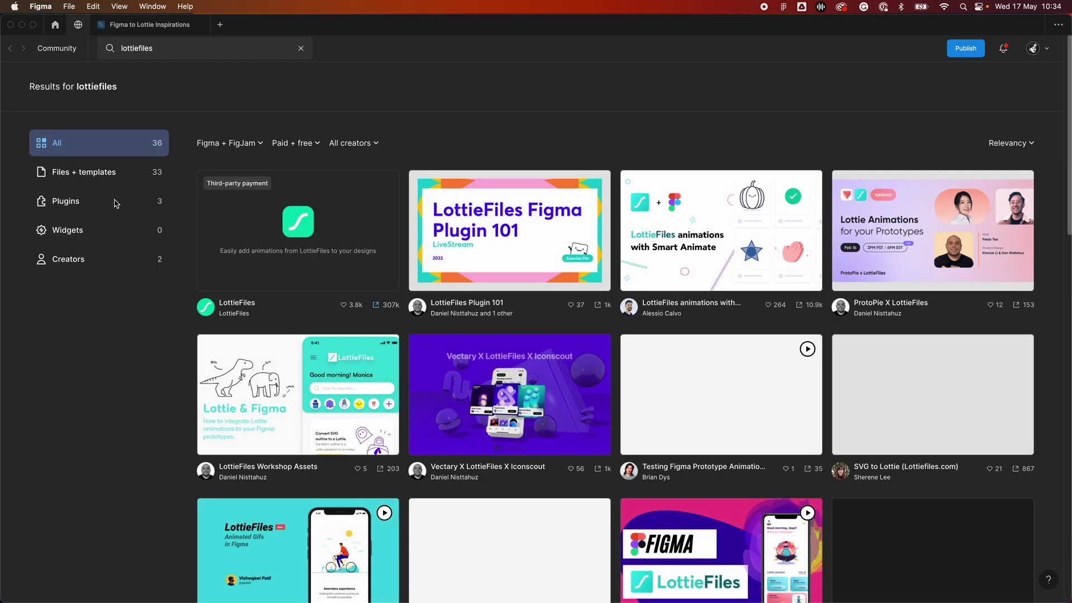
left_click(116, 203)
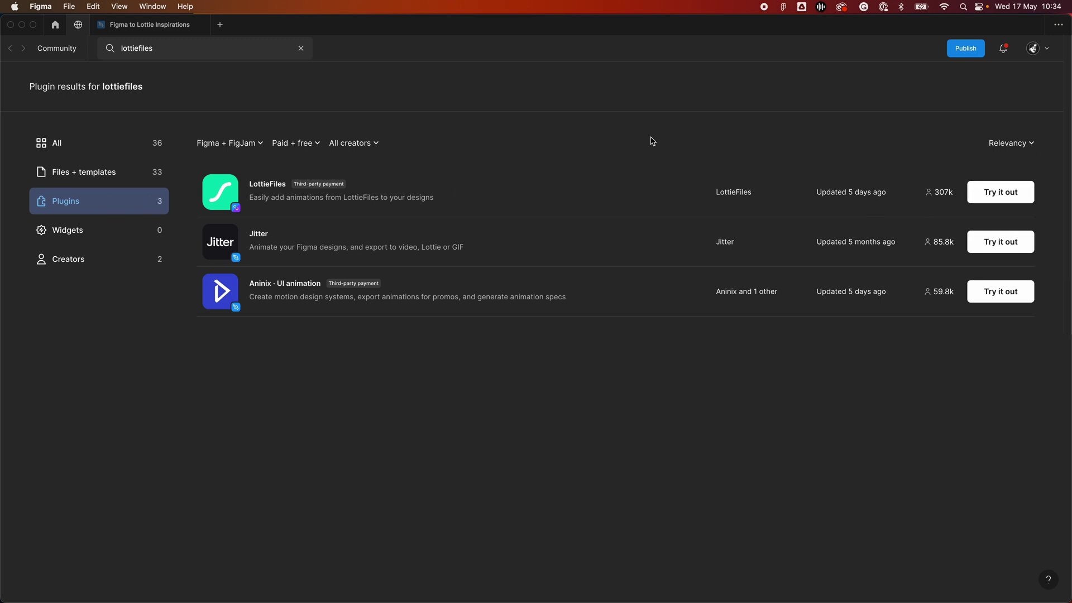
left_click(994, 189)
Step: Run the LottieFiles plugin in the design file, show its Export to Lottie view and move its window higher
left_click(175, 50)
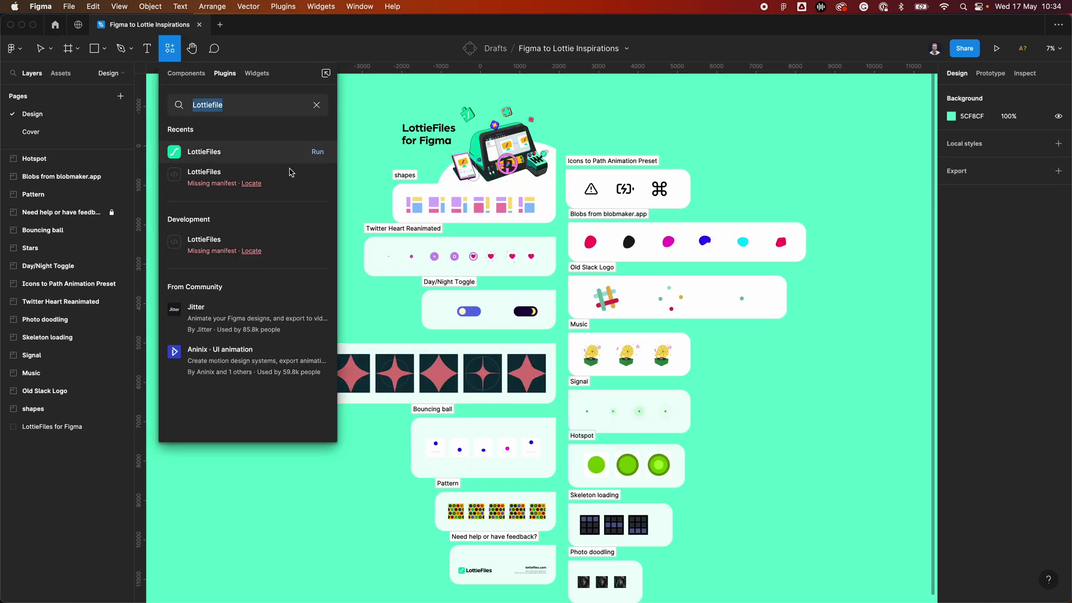
left_click(321, 155)
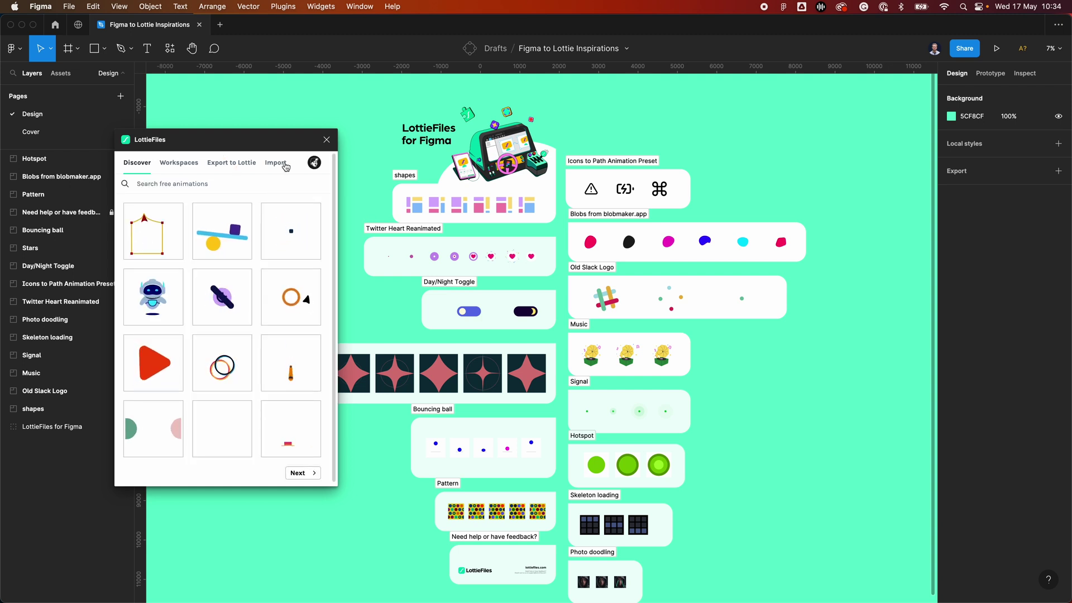
left_click(235, 166)
left_click_drag(249, 143, 235, 100)
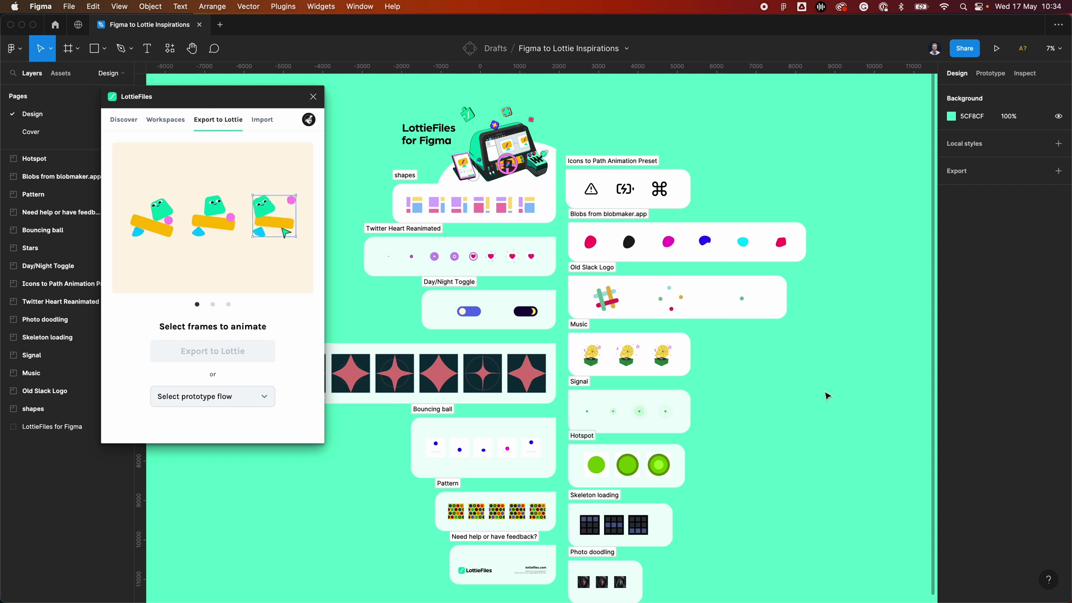
Step: Show the file's prototype connections and generate a Lottie animation from the "Twitter Heart 1" prototype flow
key("alt+9")
scroll(764, 366, "down", 1)
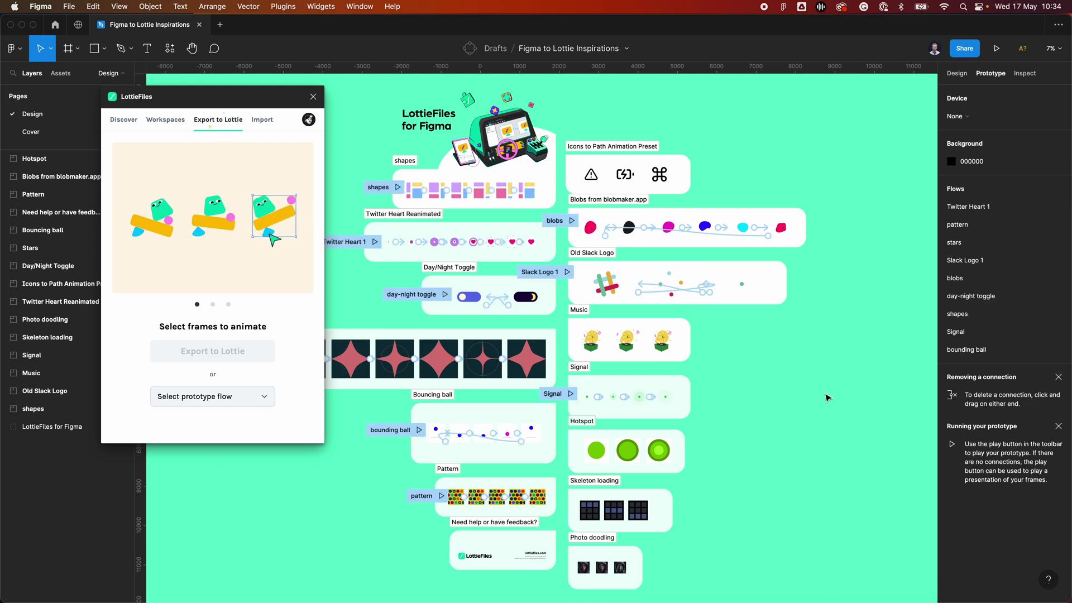
left_click_drag(770, 378, 925, 416)
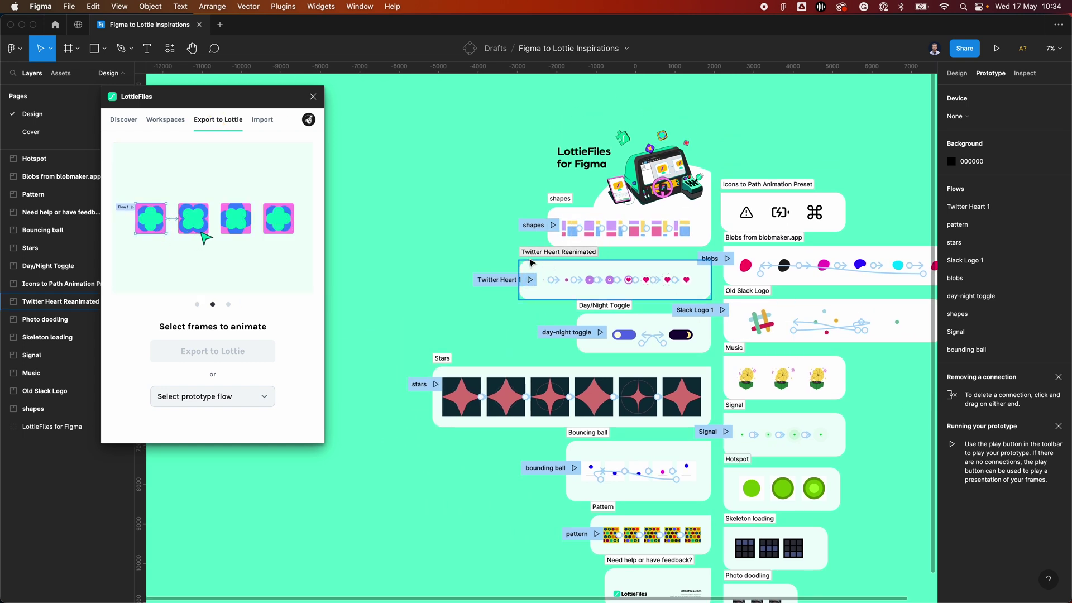
left_click(550, 268)
left_click(208, 397)
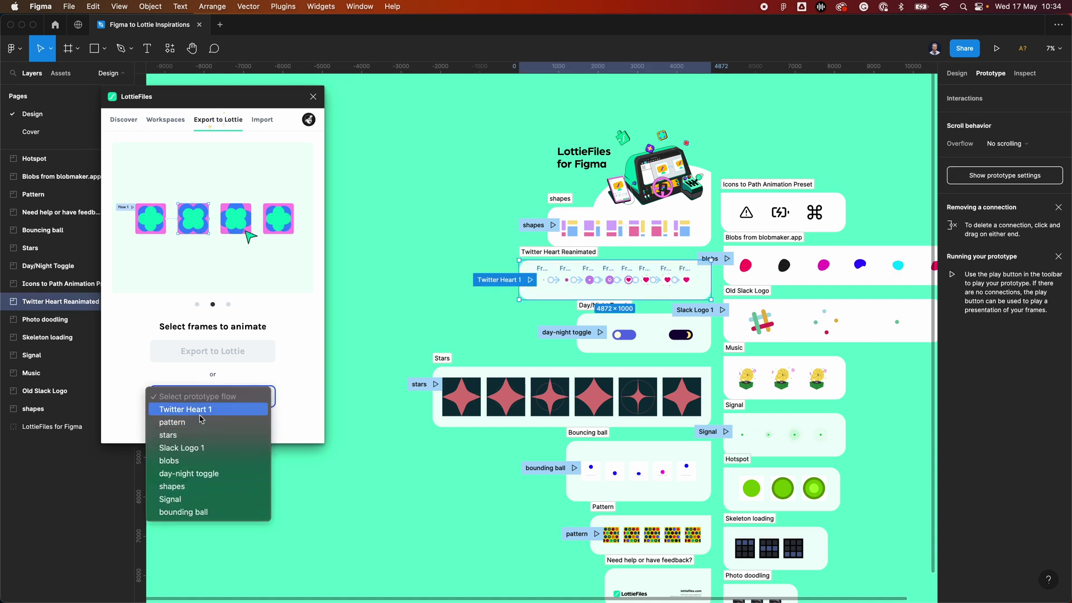
left_click(190, 410)
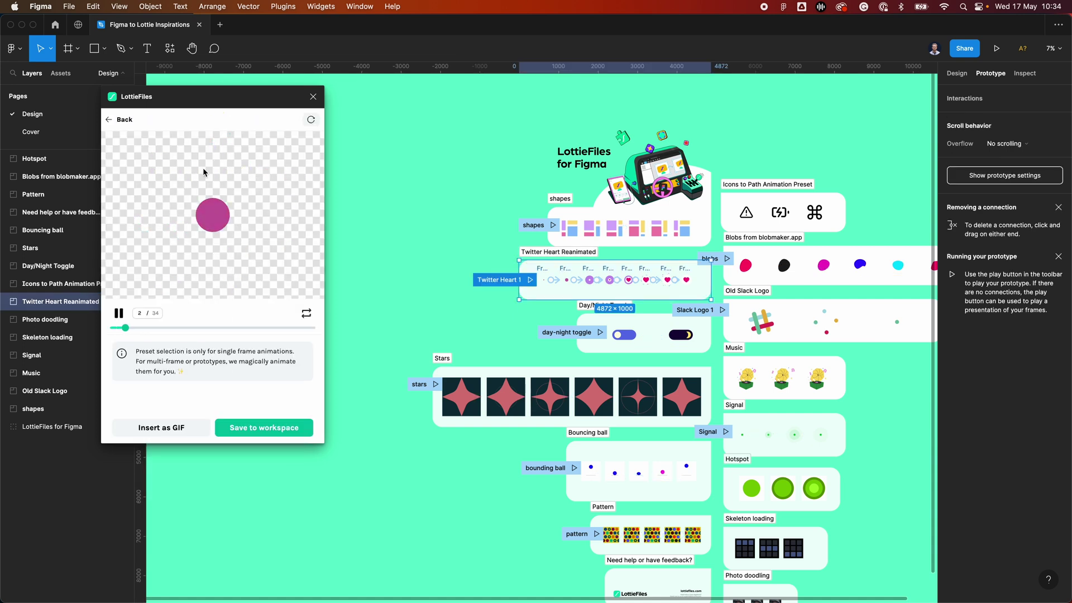
Step: Examine the Twitter Heart Reanimated frames and the interaction details of the connection from Frame 4 to Frame 5
scroll(623, 292, "up", 2)
scroll(622, 292, "up", 5)
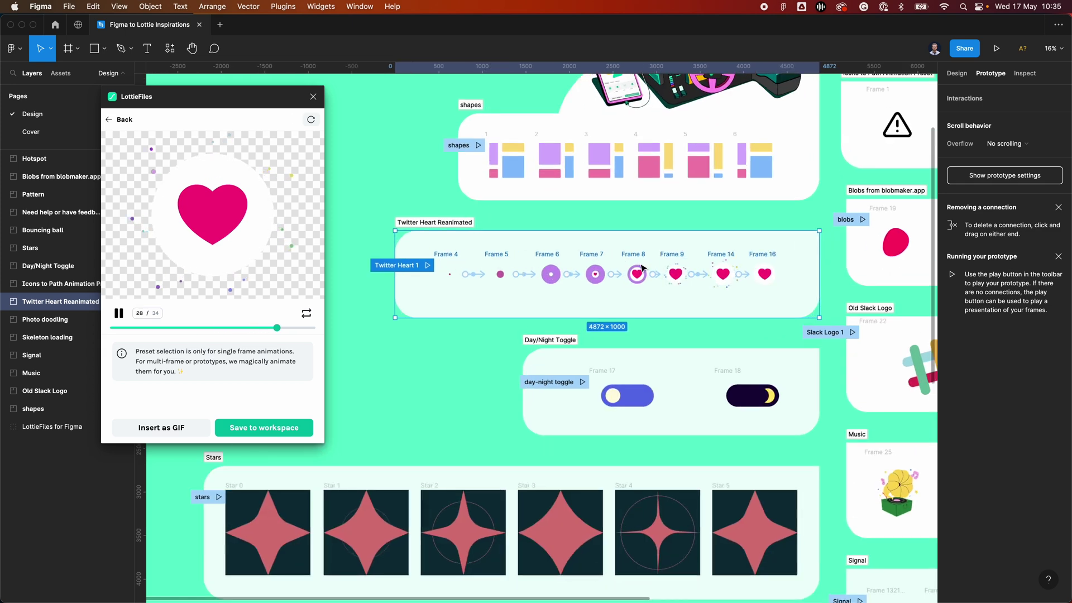
scroll(581, 302, "up", 1)
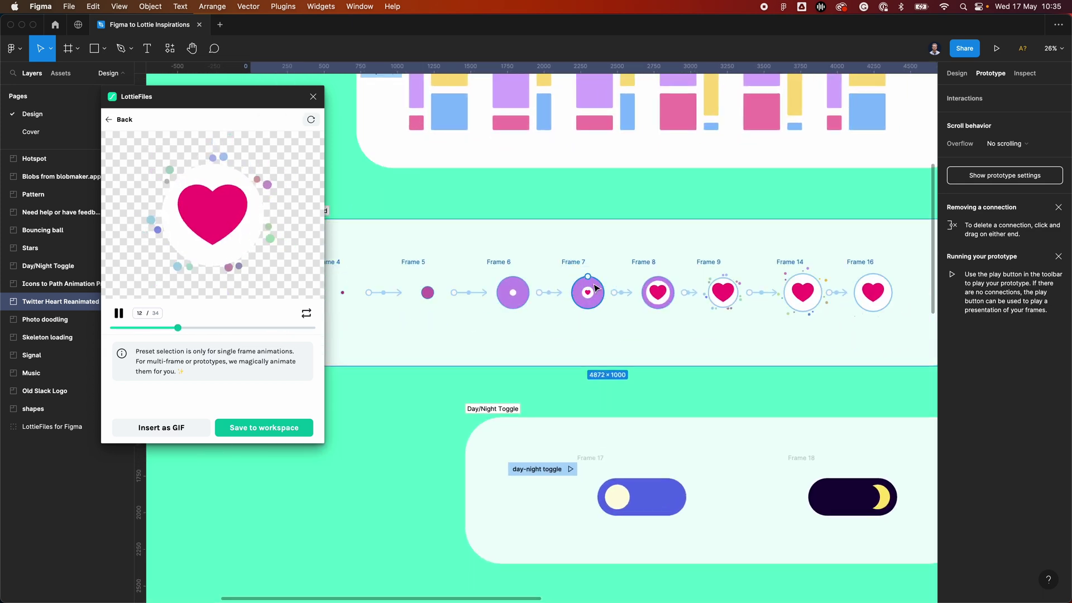
scroll(602, 288, "down", 1)
left_click(416, 292)
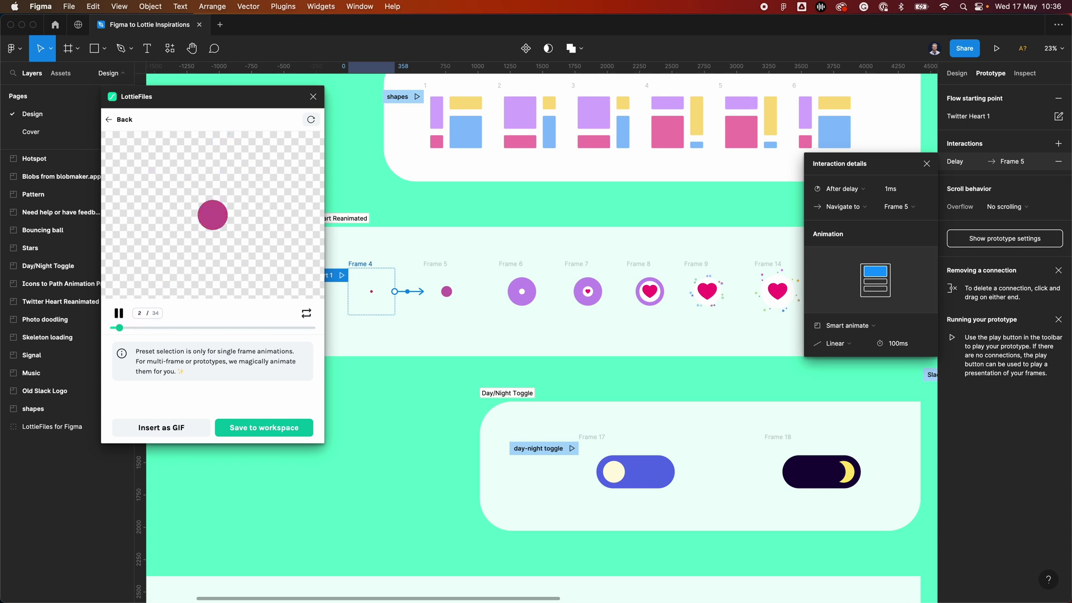
scroll(457, 177, "down", 5)
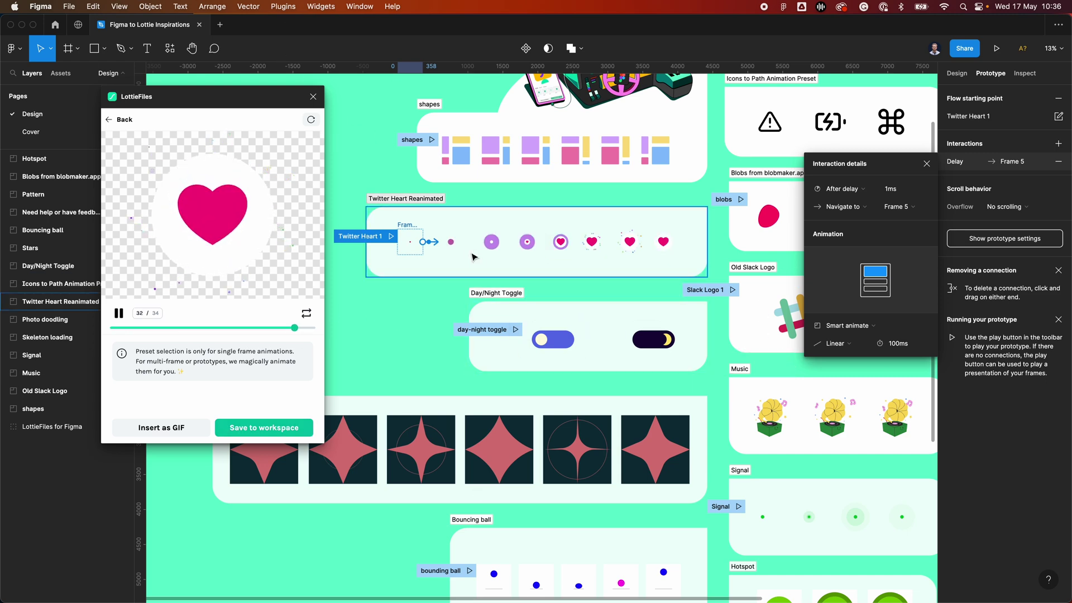
scroll(463, 248, "down", 5)
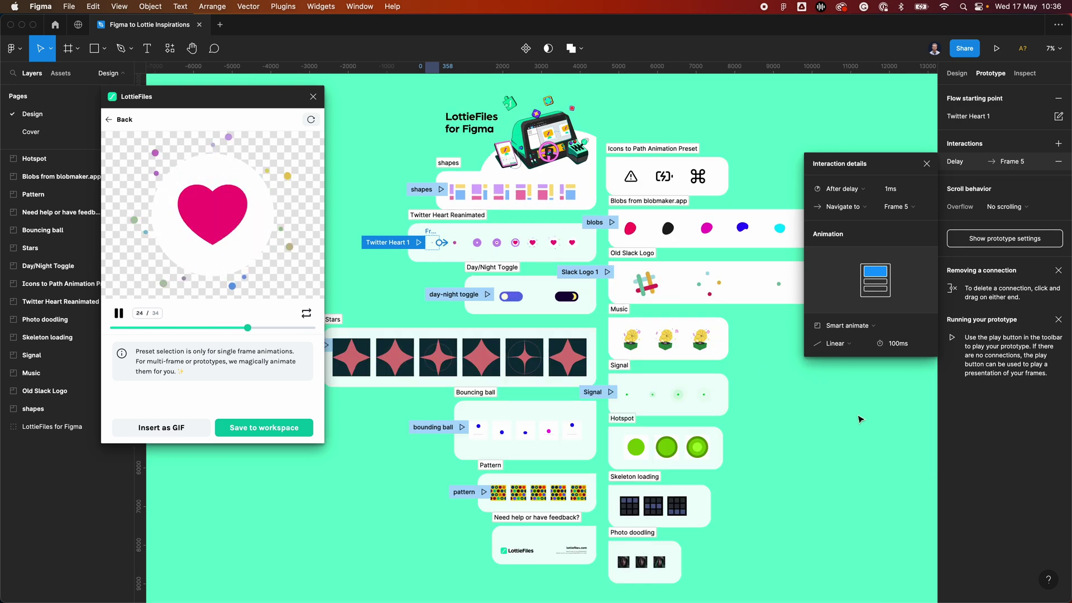
left_click(763, 373)
Step: Select frames 7, 8 and 9 in the Hotspot section and export them to Lottie
scroll(790, 479, "down", 3)
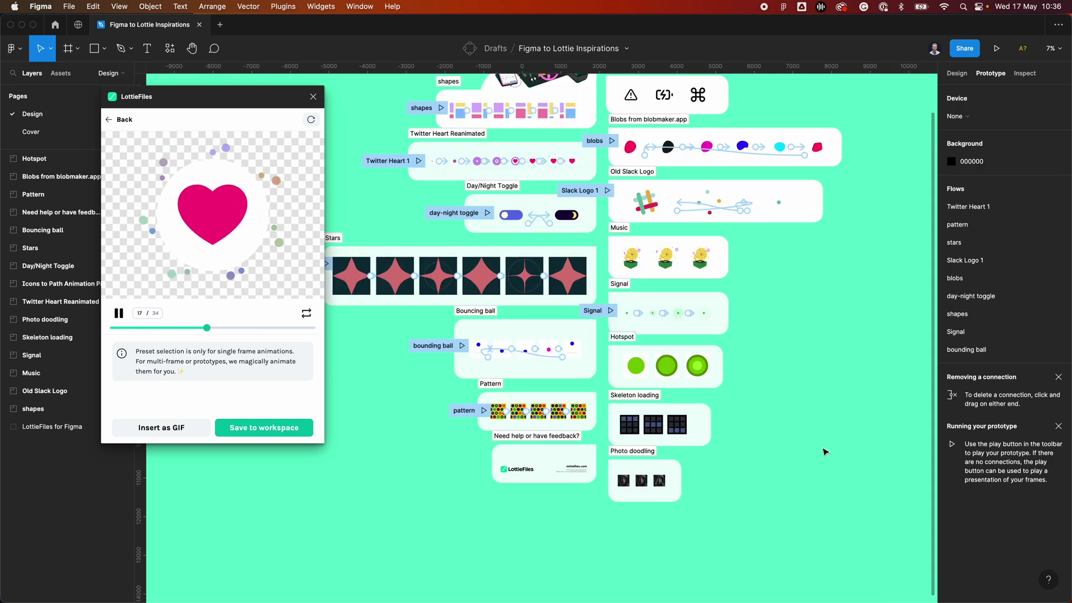
scroll(780, 361, "up", 5)
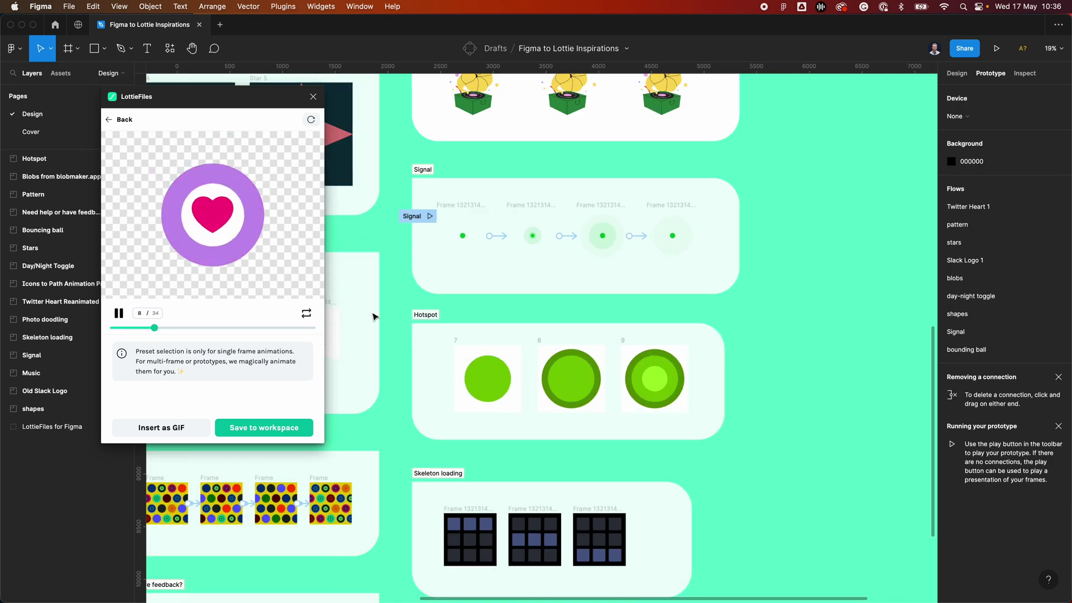
left_click(433, 316)
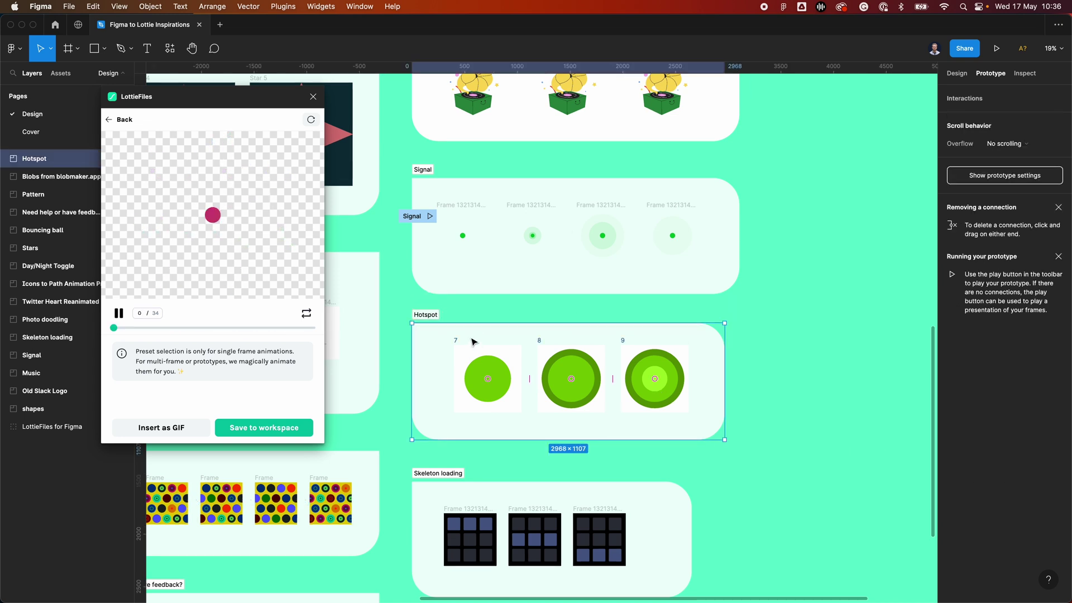
left_click(456, 342)
left_click(537, 341, "shift")
left_click(634, 349, "shift")
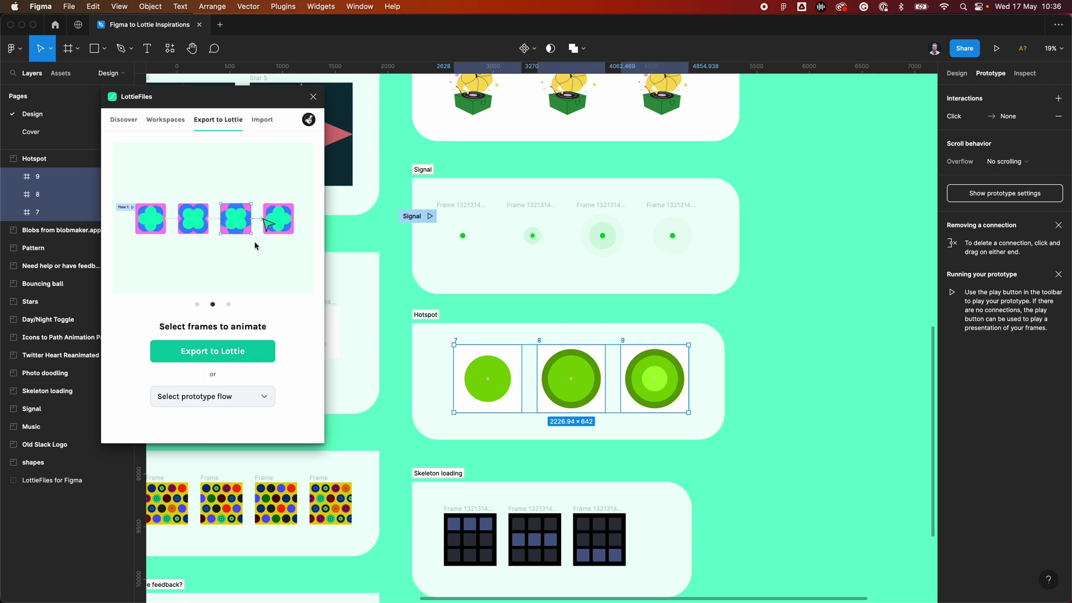
left_click(207, 355)
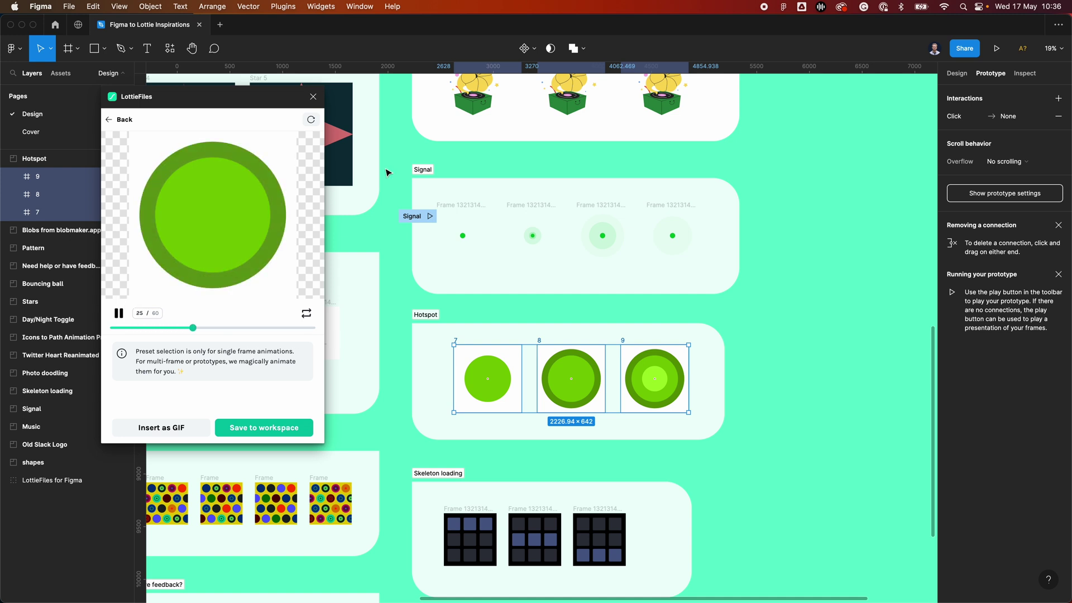
Step: View the Hotspot animation preview beside its frames, then close the LottieFiles plugin and deselect the frames
scroll(531, 378, "up", 3)
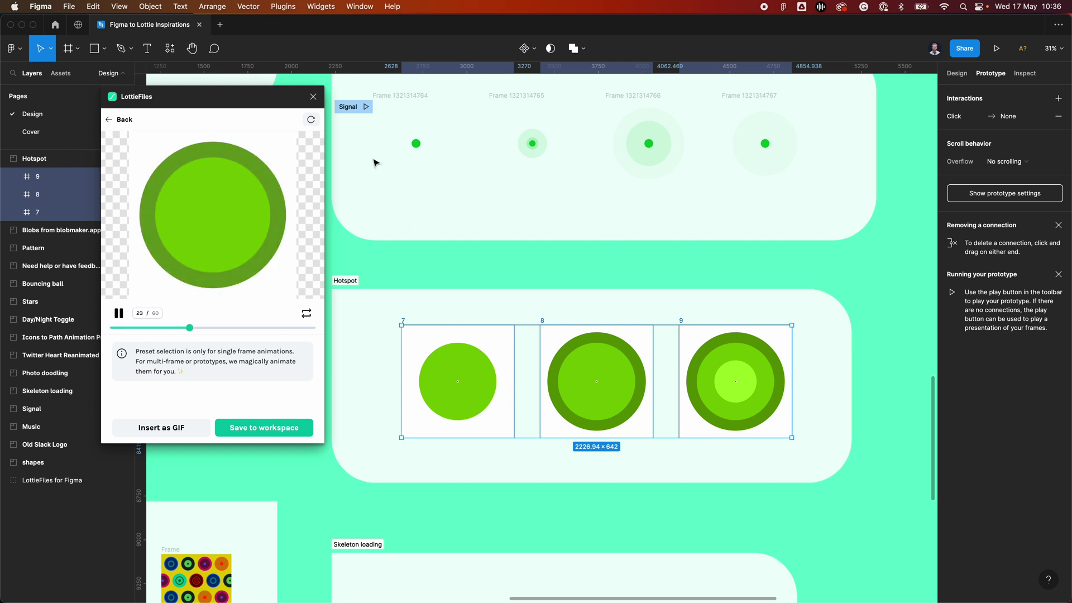
left_click_drag(241, 94, 652, 116)
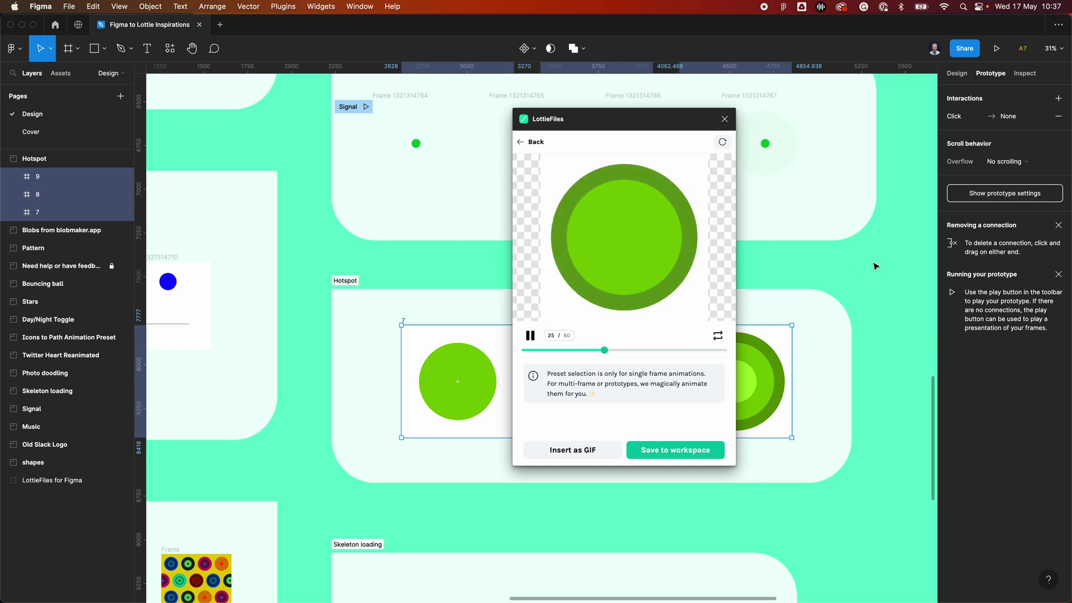
key("Escape")
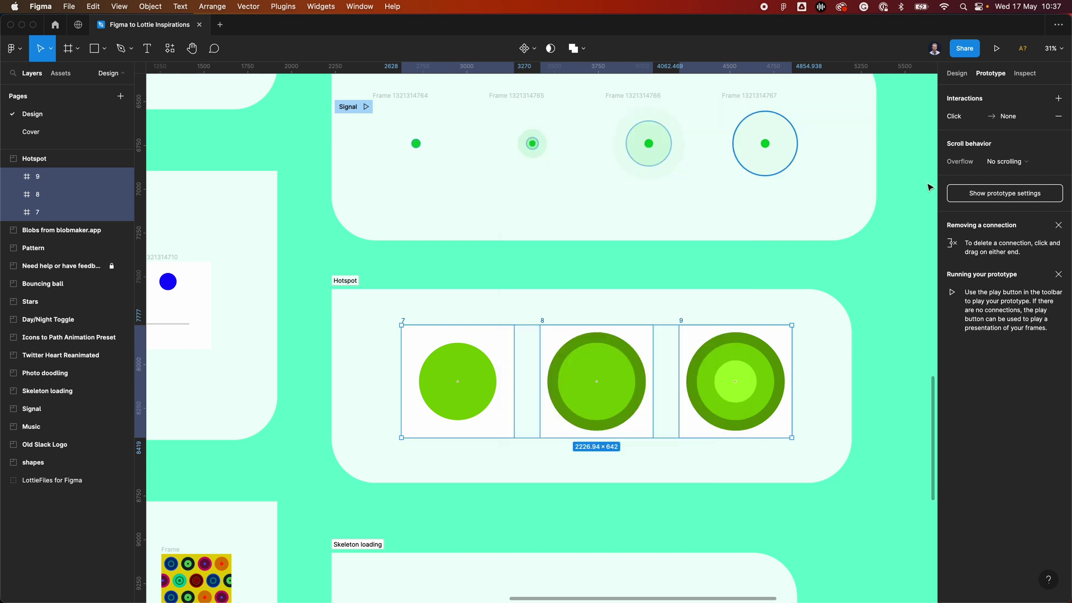
left_click(823, 298)
scroll(823, 299, "down", 6)
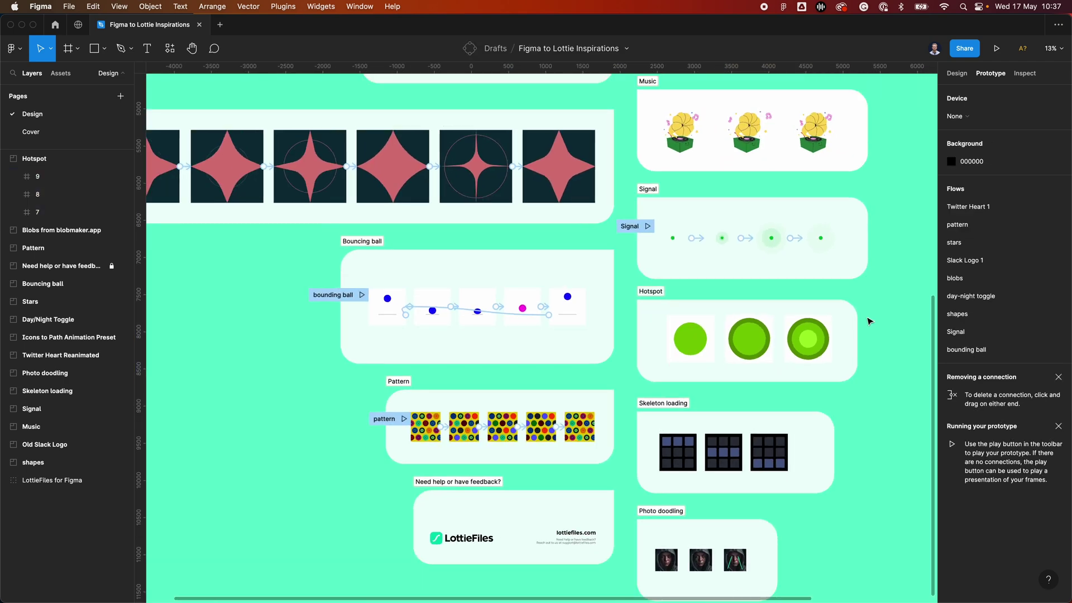
Step: Preview the "stars" prototype flow from the Stars section and return to the design file
left_click(832, 319)
left_click(792, 287)
scroll(770, 342, "down", 5)
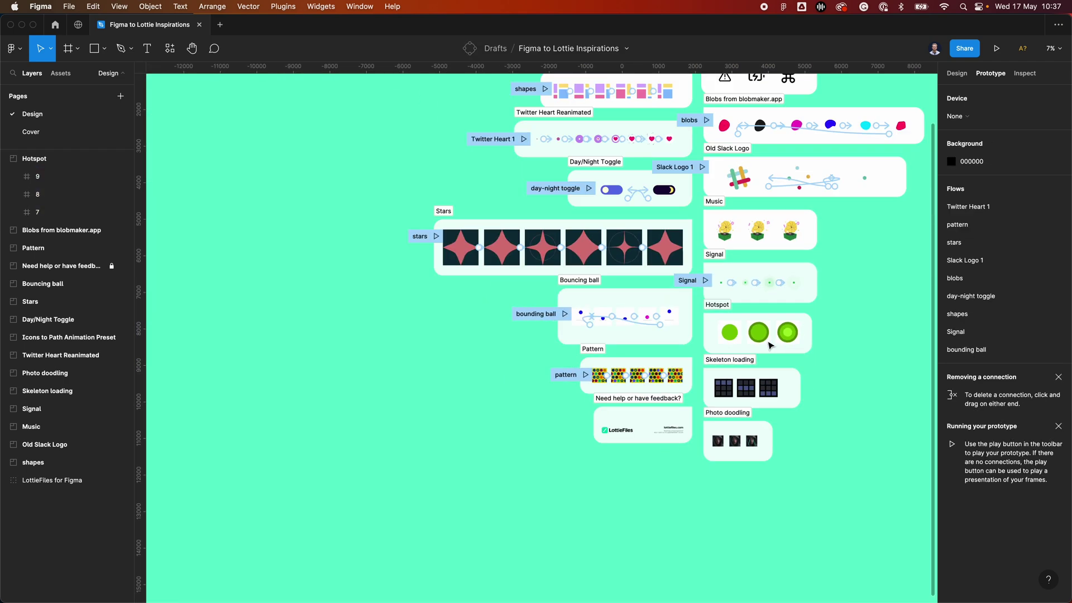
scroll(445, 221, "up", 5)
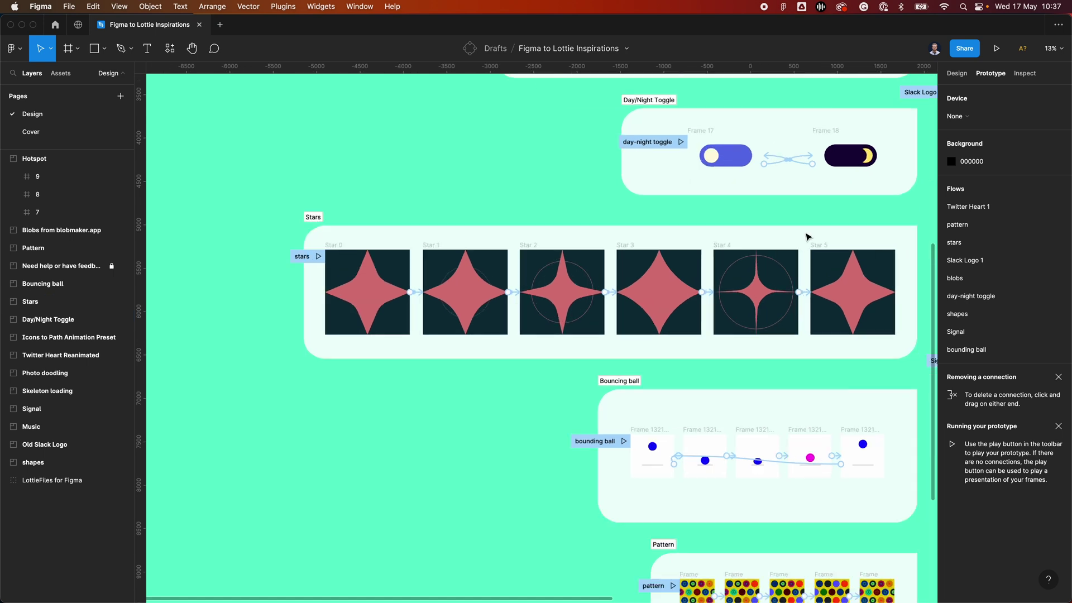
left_click(319, 257)
left_click(150, 24)
scroll(423, 299, "left", 1)
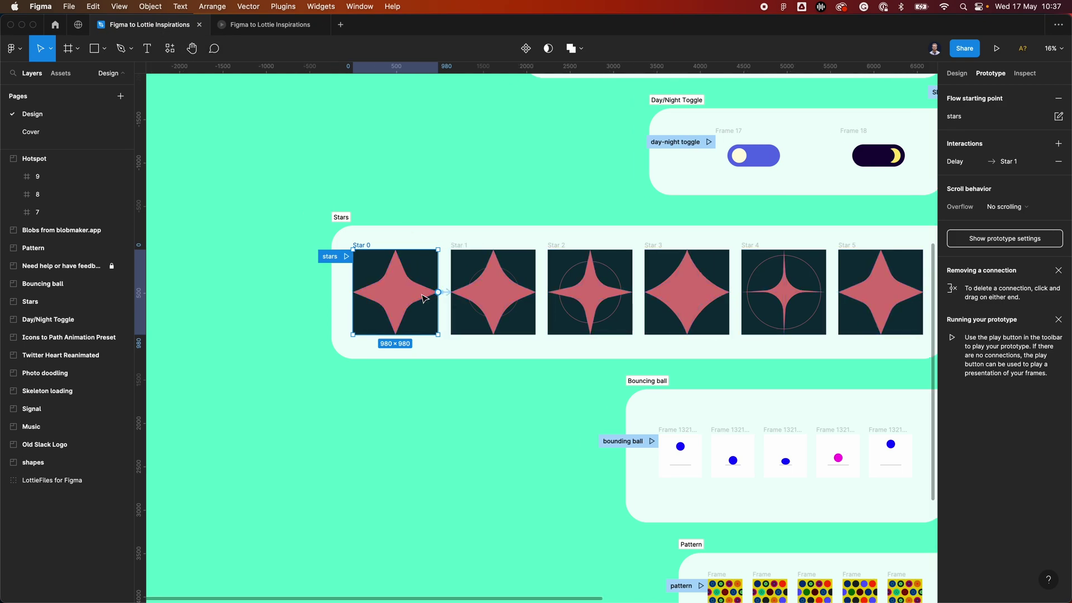
Step: Examine the interaction details of the connections leading out of Star 0, Star 1 and Star 2 in the Stars section
scroll(472, 292, "up", 2)
left_click(438, 294)
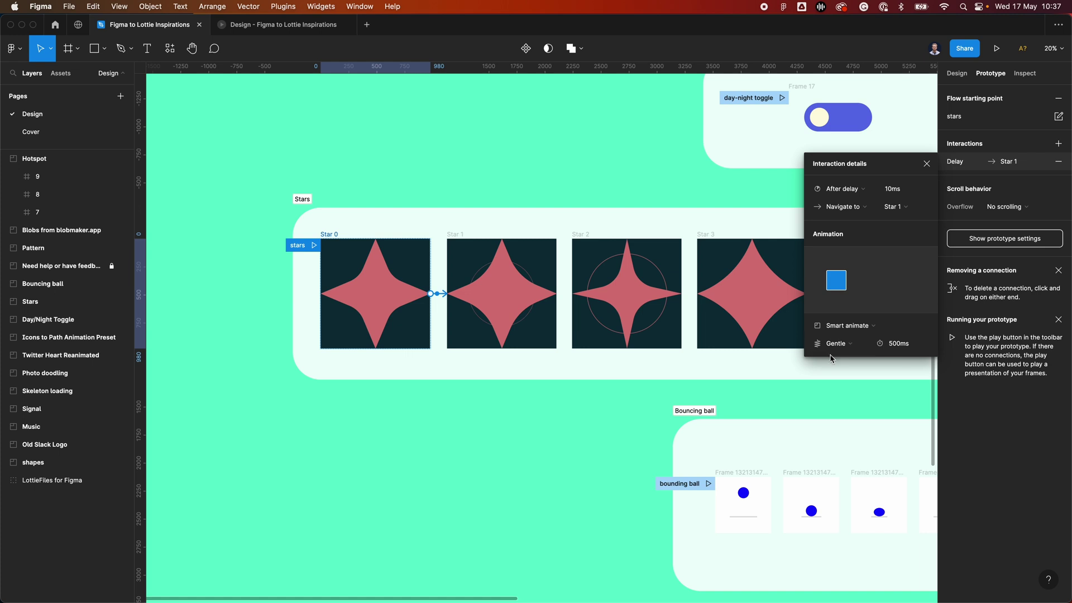
left_click(572, 418)
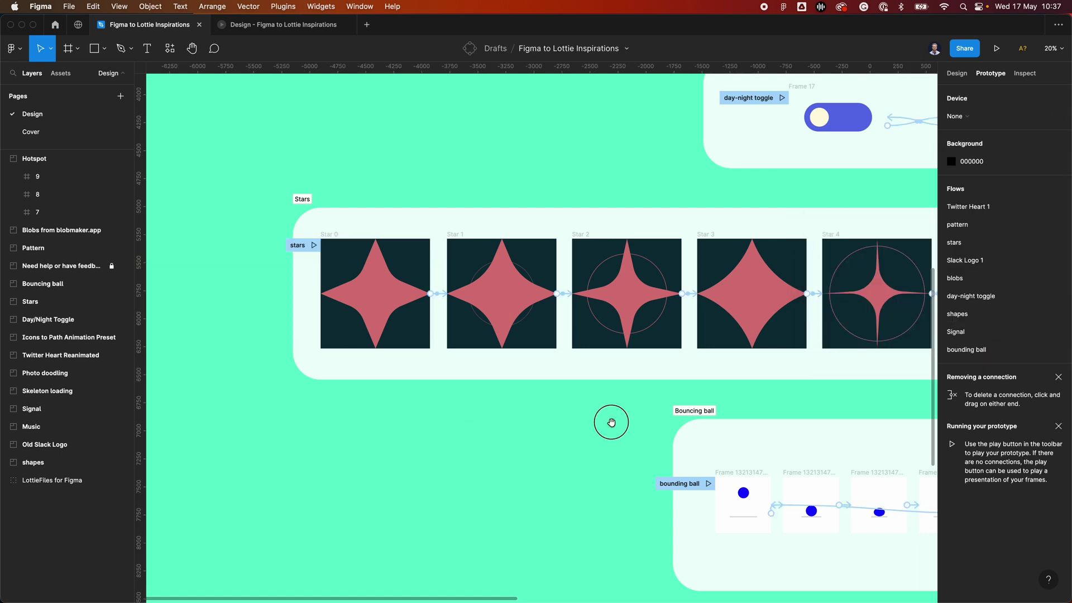
scroll(502, 336, "right", 3)
left_click(471, 298)
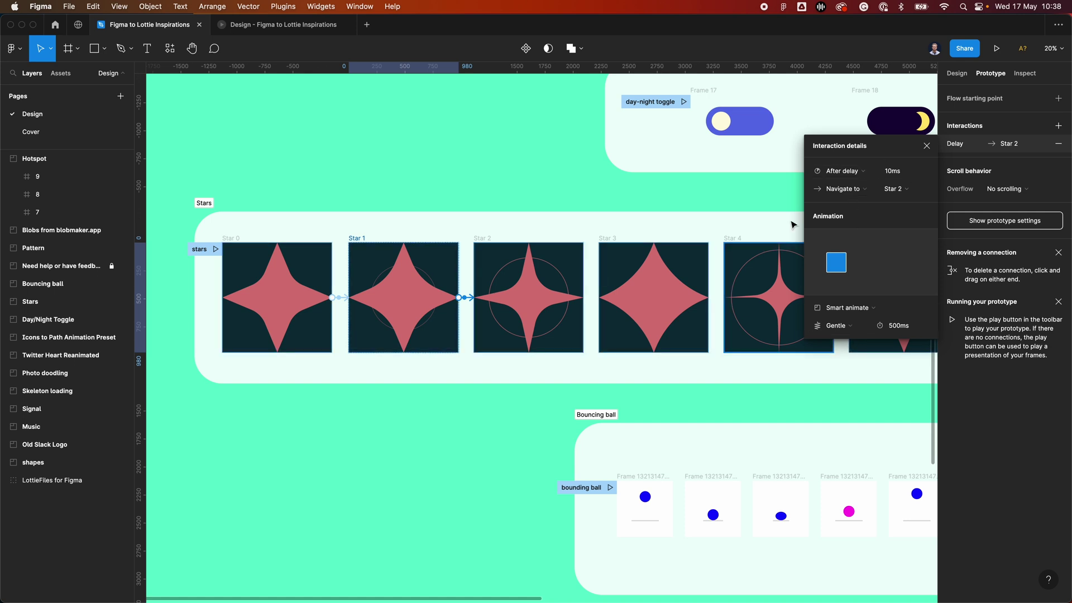
left_click(607, 351)
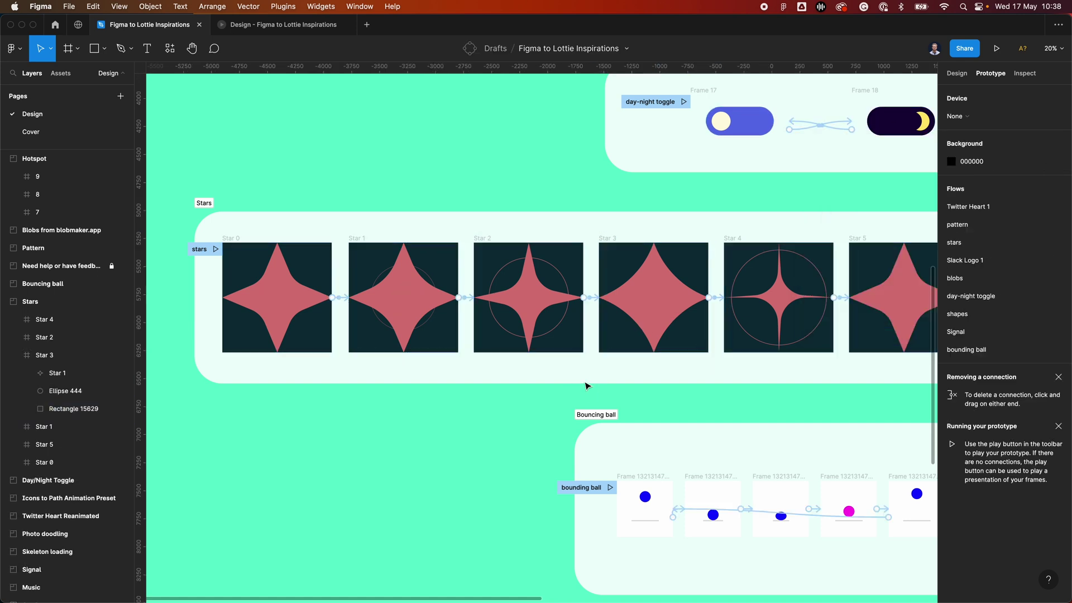
left_click(588, 298)
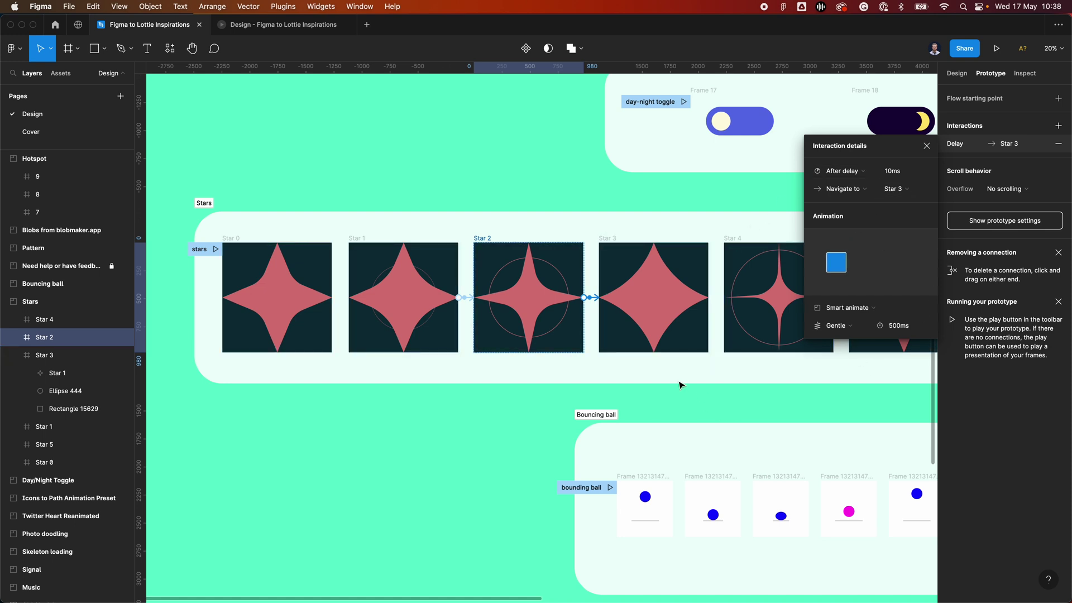
scroll(393, 366, "down", 2)
Step: Replay the stars prototype flow from the beginning and return to the design file
left_click(280, 25)
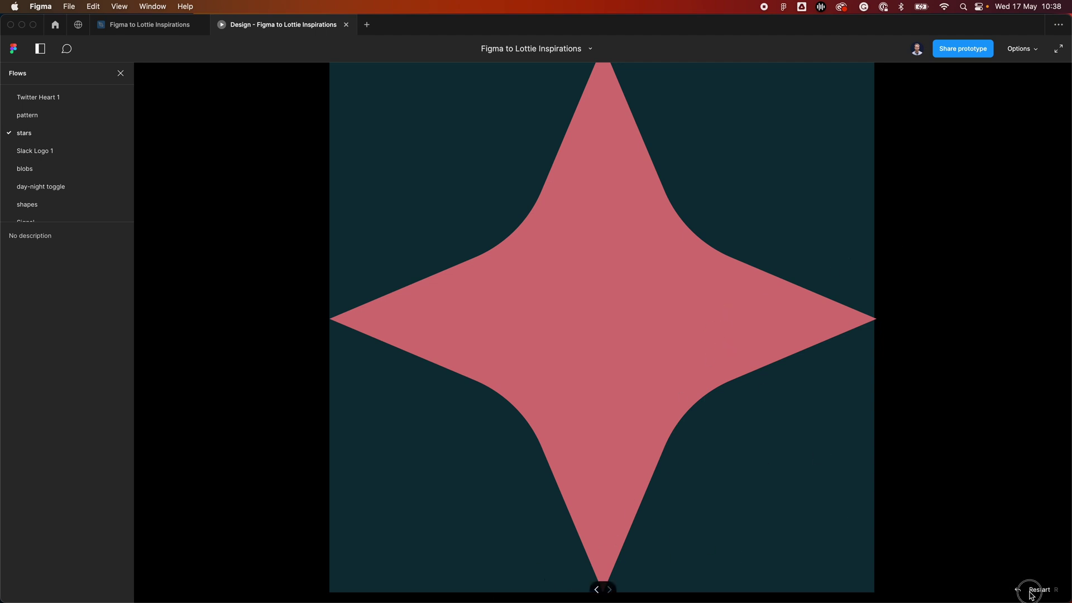
left_click(1036, 591)
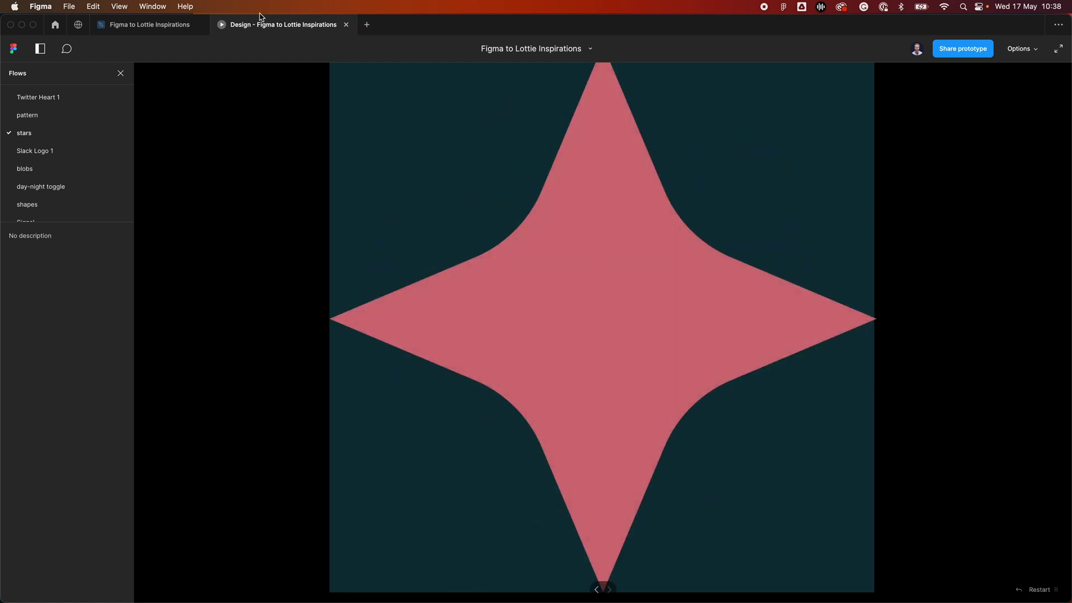
left_click(141, 33)
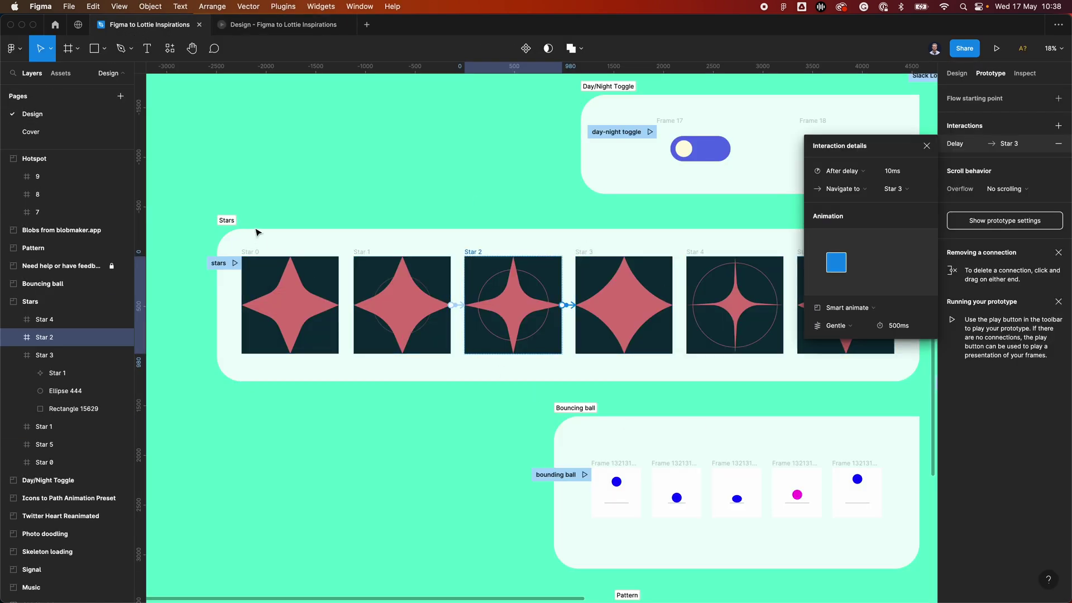
Step: Deselect Star 2, open the LottieFiles plugin and place its window clear of the Stars section
left_click(287, 223)
scroll(287, 223, "down", 3)
left_click(170, 51)
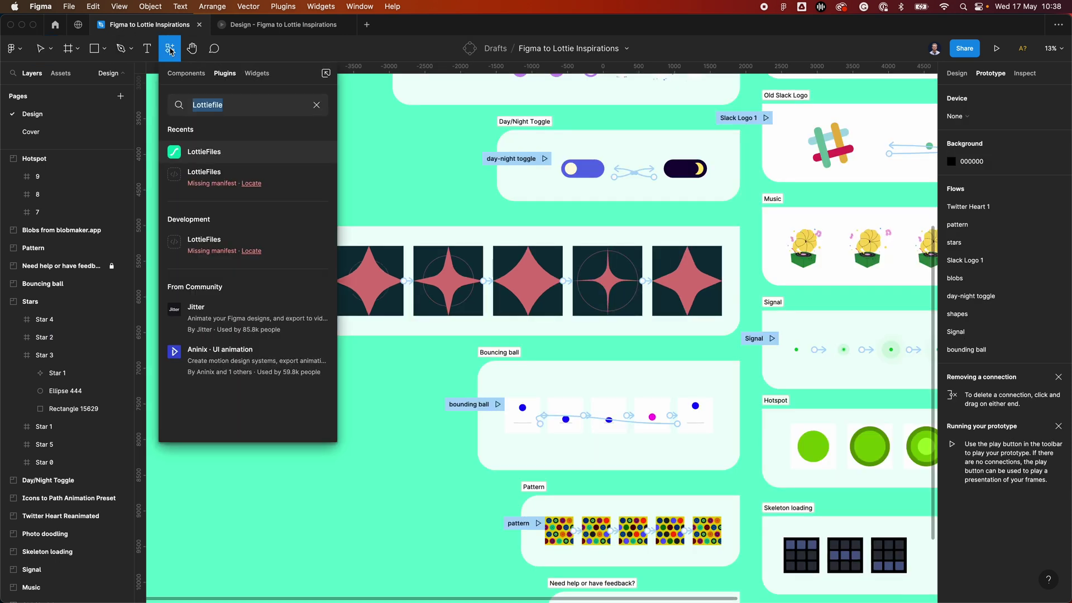
left_click(317, 152)
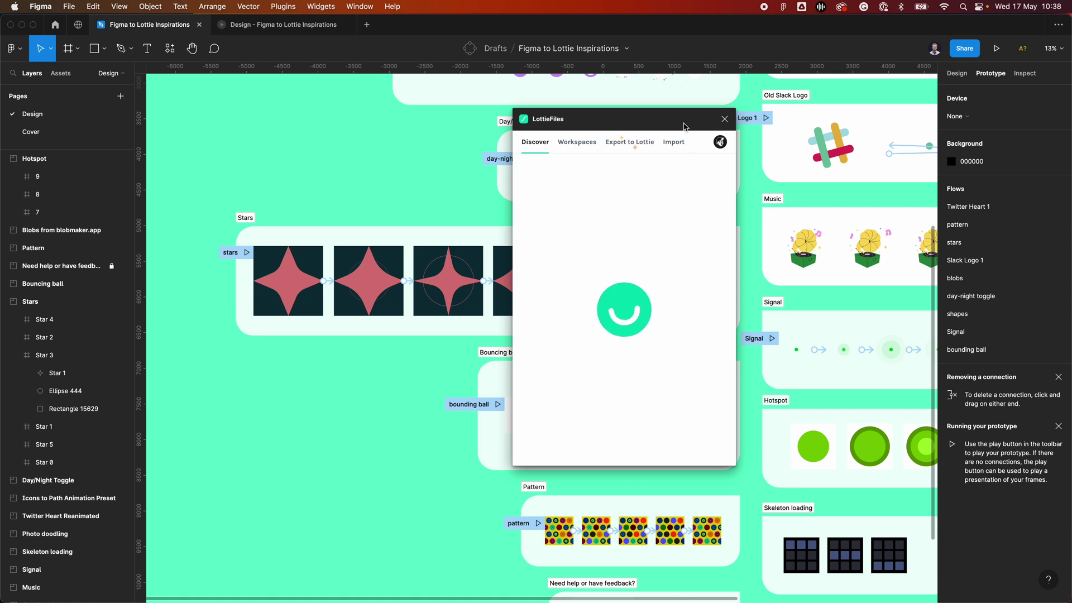
left_click_drag(658, 114, 265, 182)
scroll(579, 429, "left", 5)
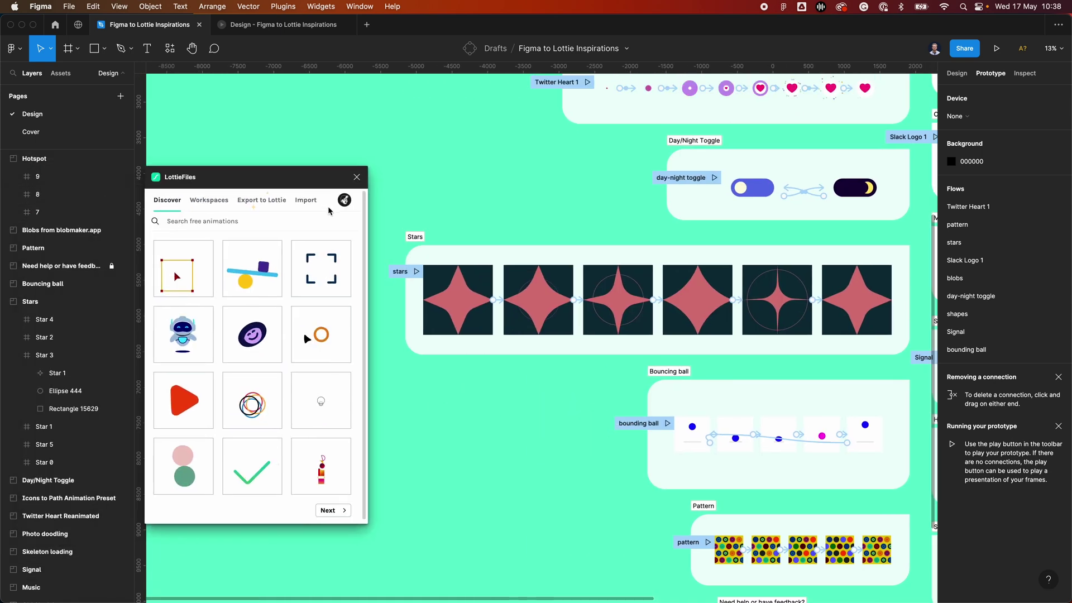
Step: Select the Stars section and export the "stars" prototype flow to Lottie
left_click(67, 302)
left_click(262, 200)
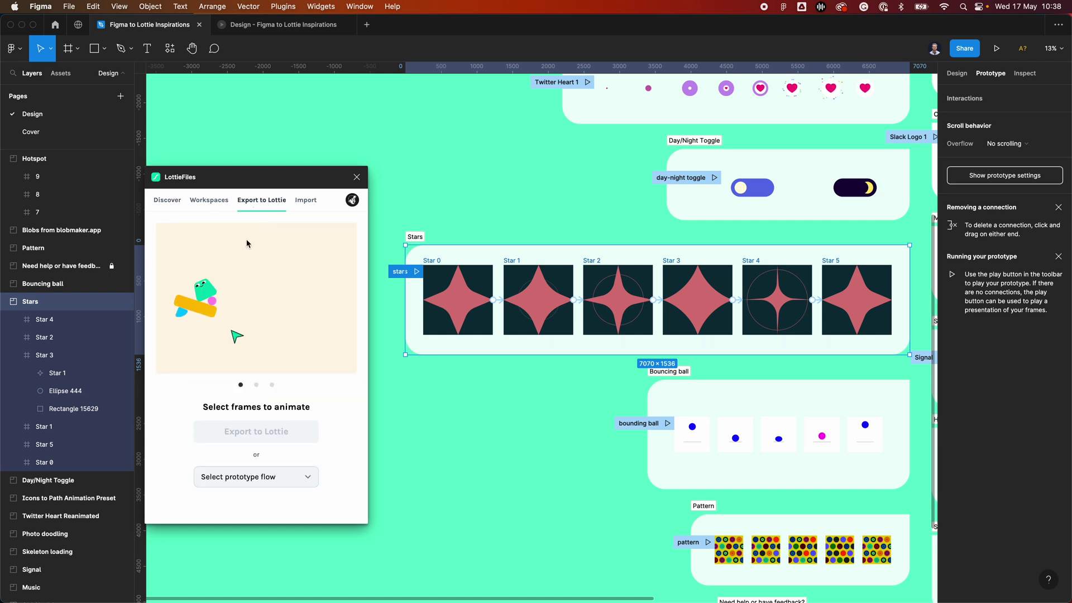
left_click(281, 484)
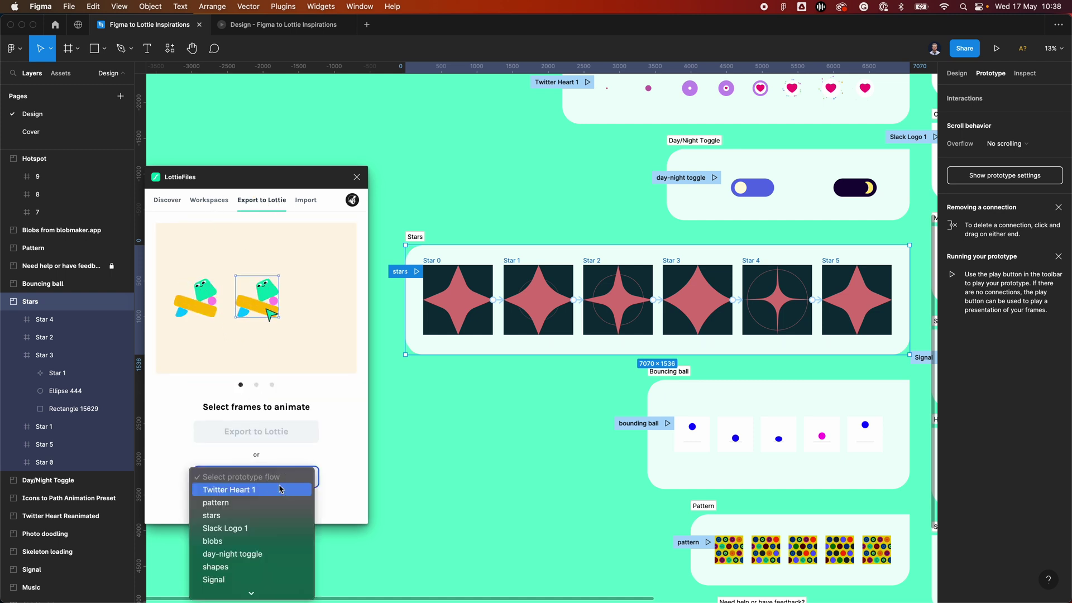
left_click(291, 515)
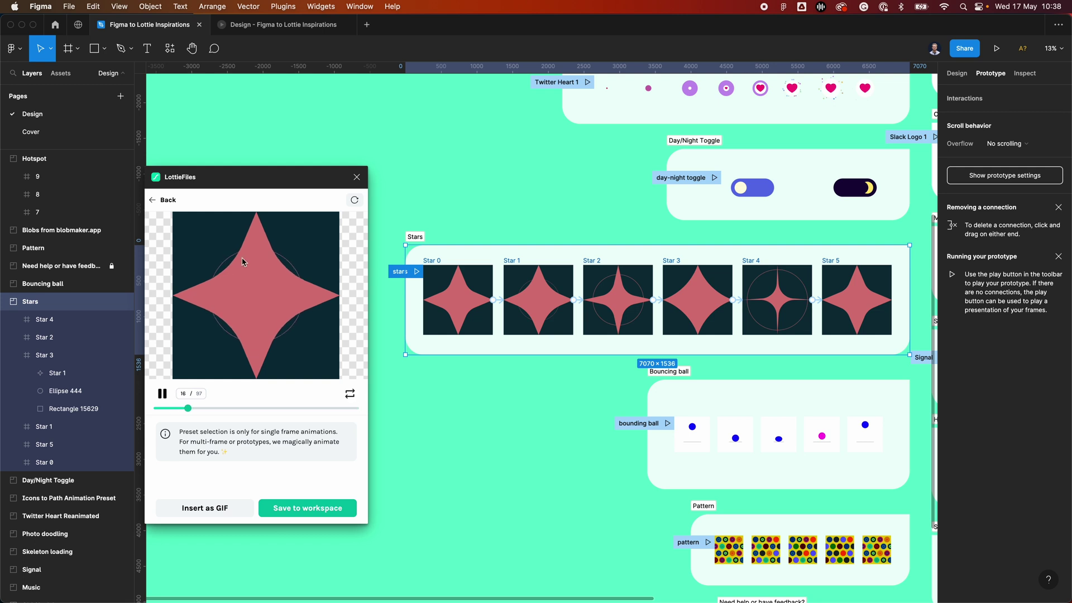
Step: Insert the stars animation as a Medium 500 x 500 GIF and wrap it in an auto layout frame
left_click(233, 515)
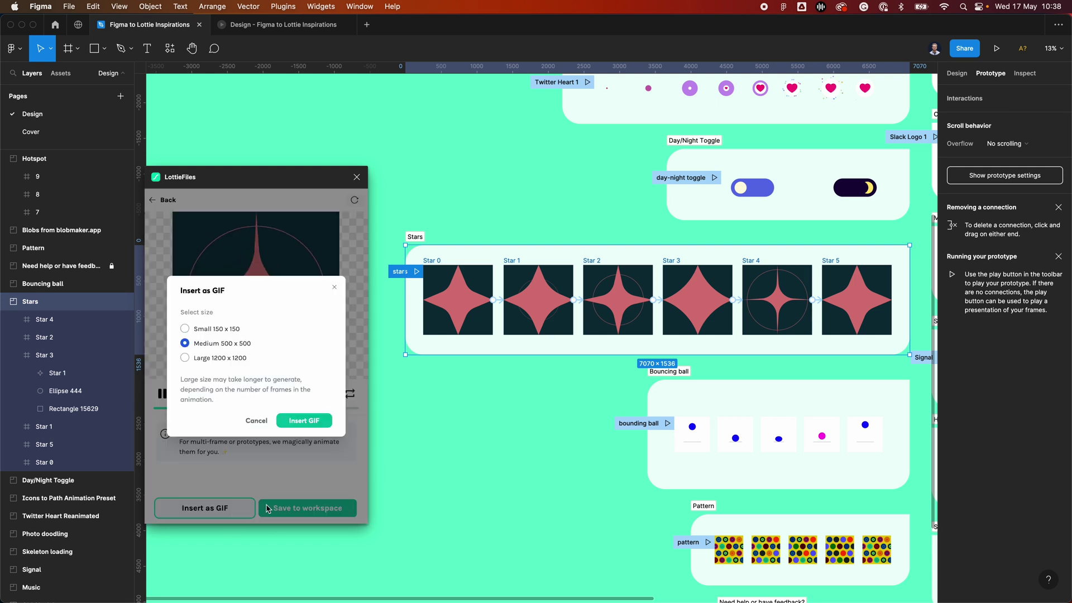
left_click(303, 420)
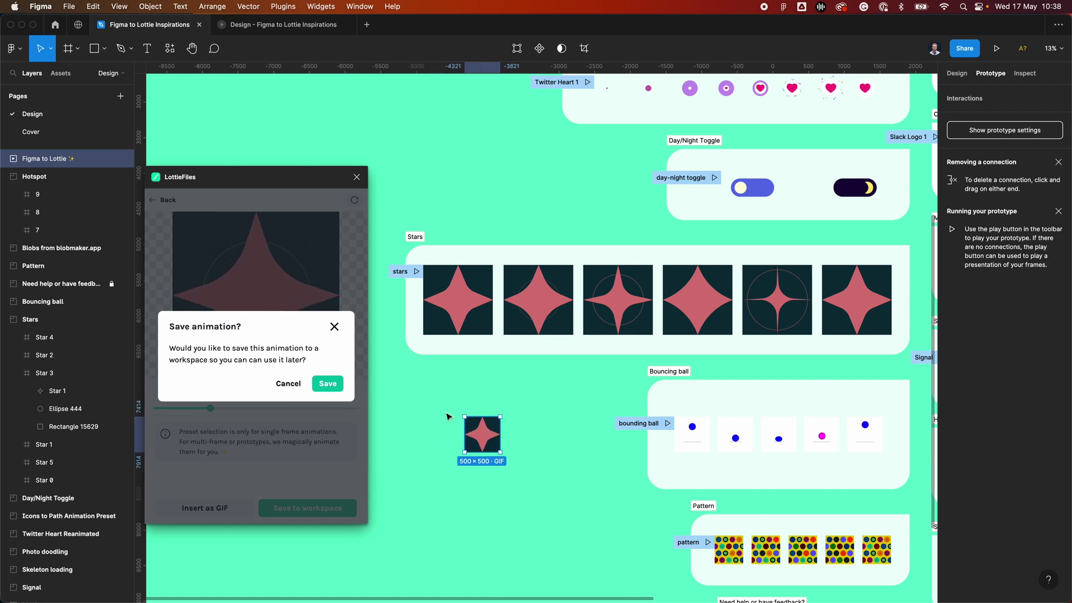
key("shift+a")
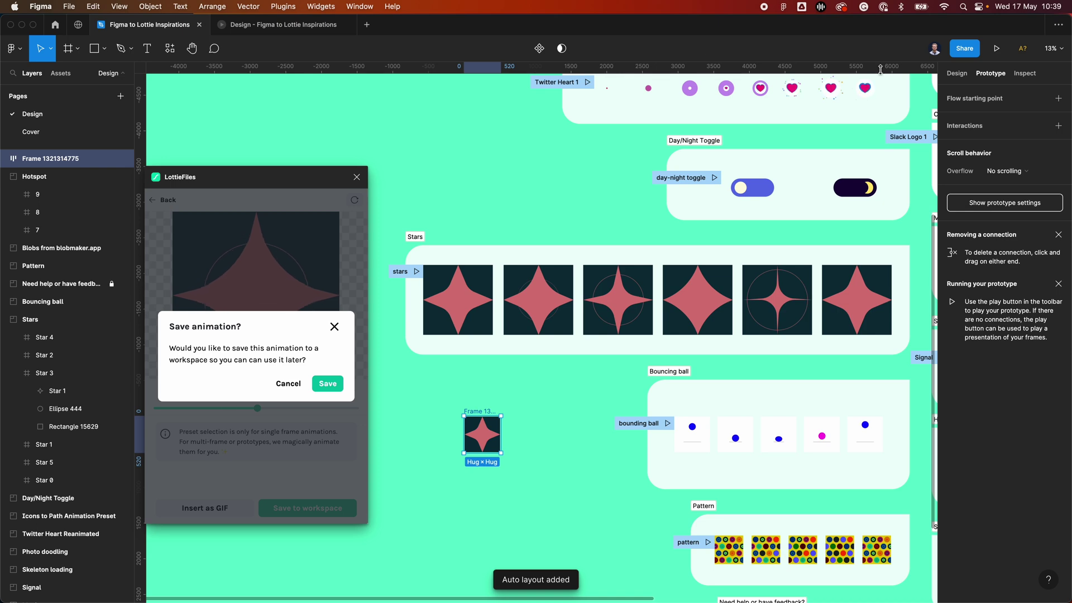
Step: Preview the framed star GIF as a prototype, then close the preview
left_click(997, 48)
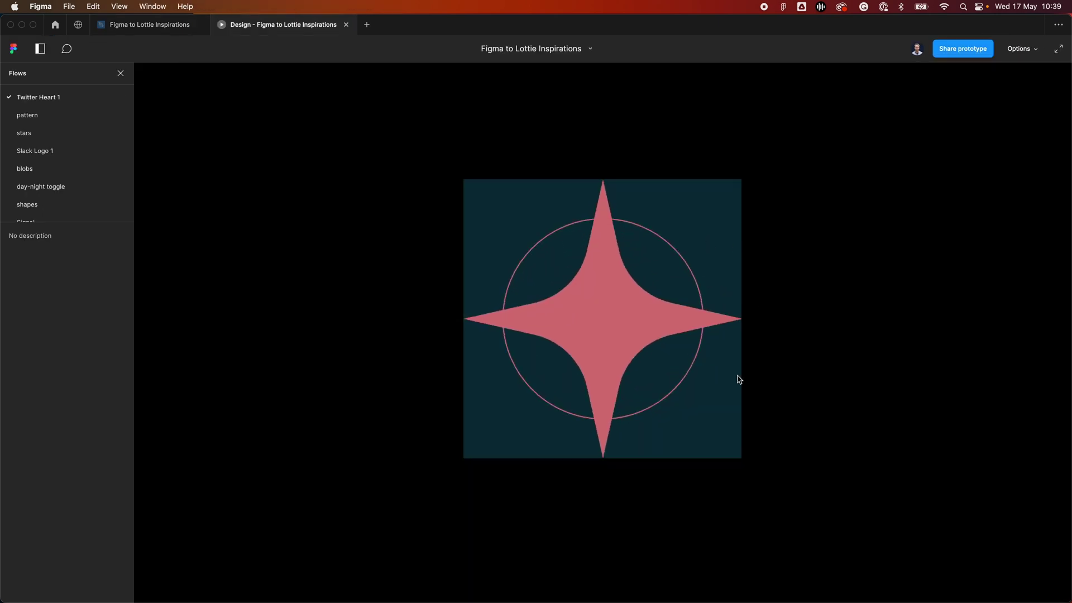
left_click(346, 25)
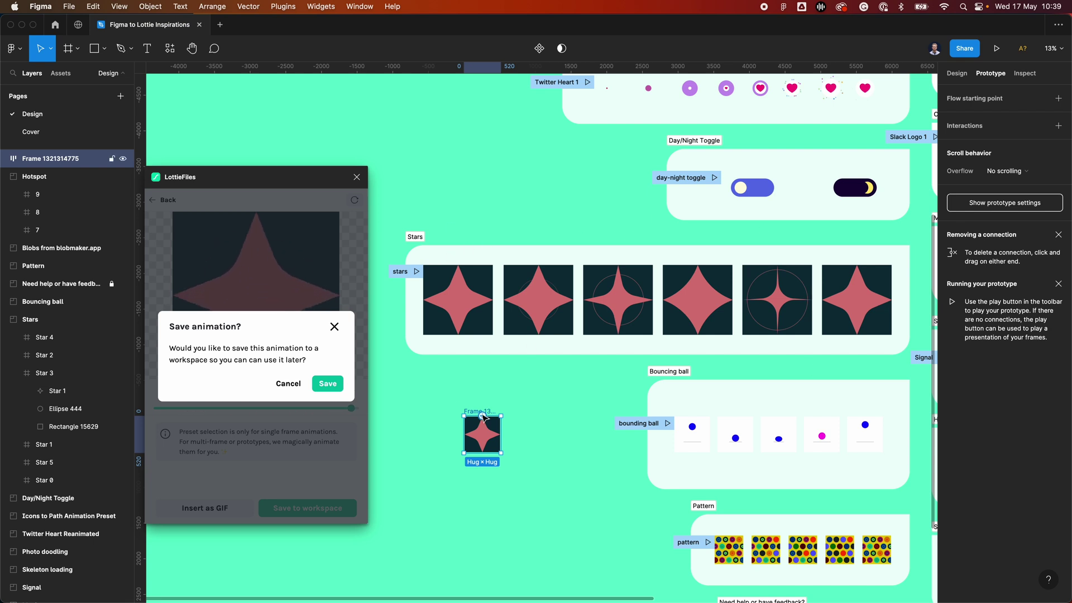
Step: Decline saving the animation to a workspace and remove the GIF frame from the canvas
left_click(289, 383)
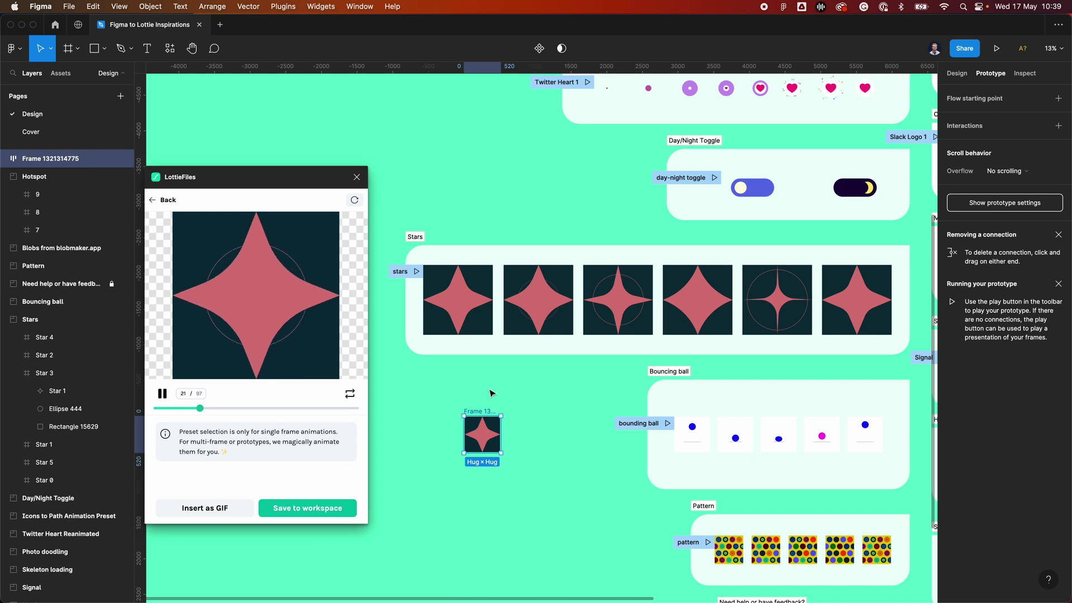
left_click(581, 414)
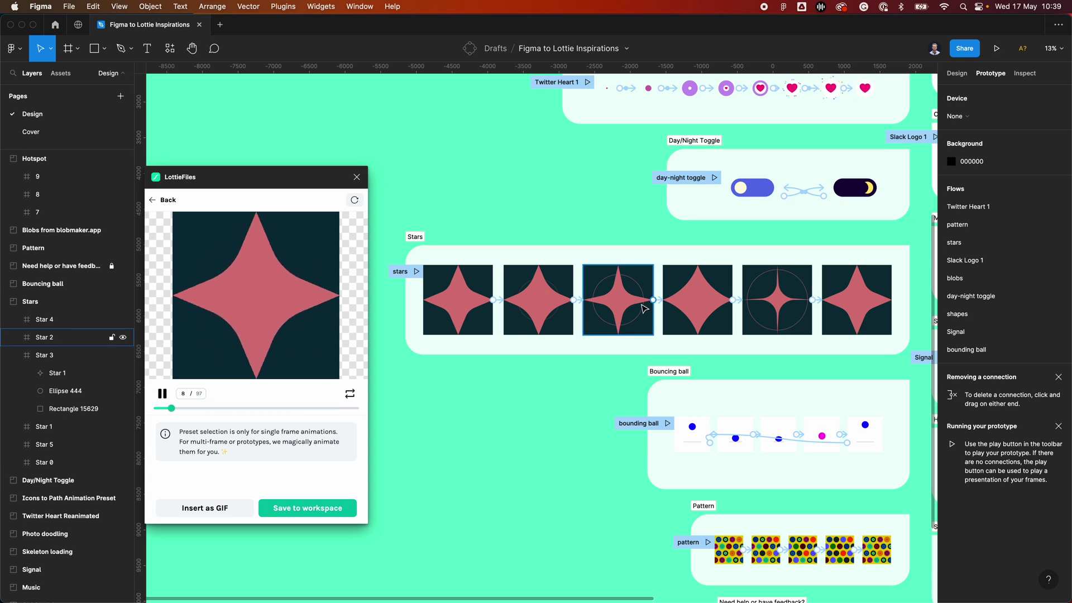
Step: Select the Day/Night Toggle section and return the LottieFiles plugin to its Export to Lottie view
scroll(618, 273, "down", 5)
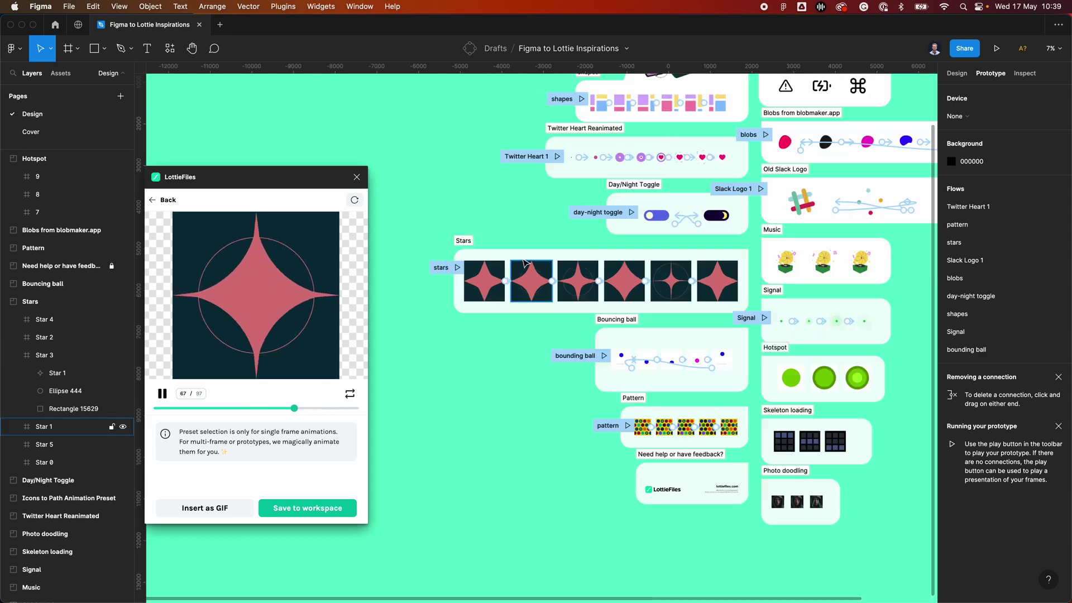
left_click_drag(887, 317, 792, 360)
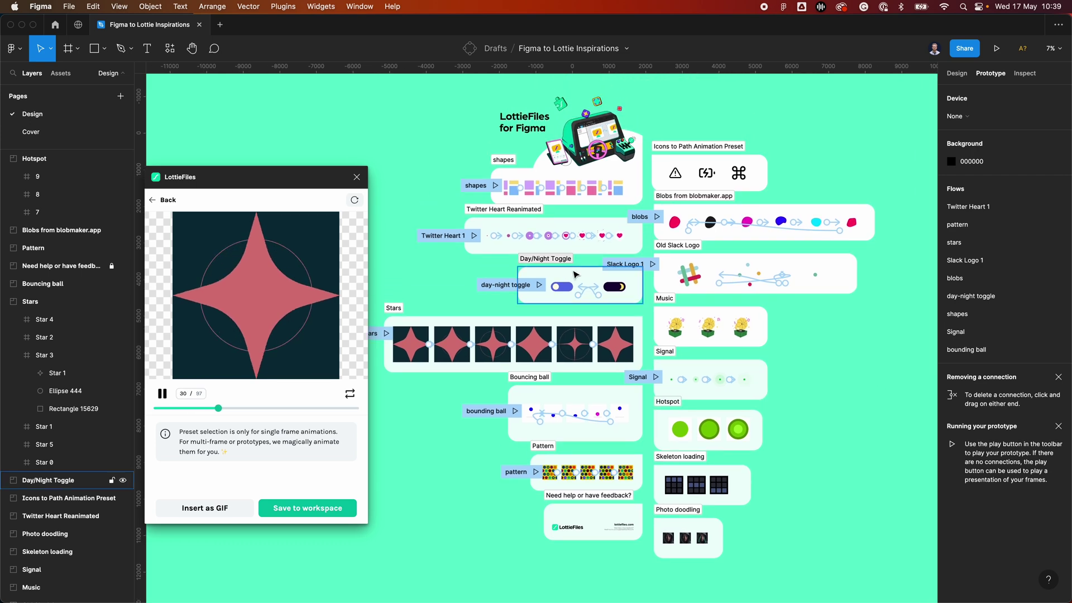
scroll(553, 262, "up", 3)
left_click(547, 268)
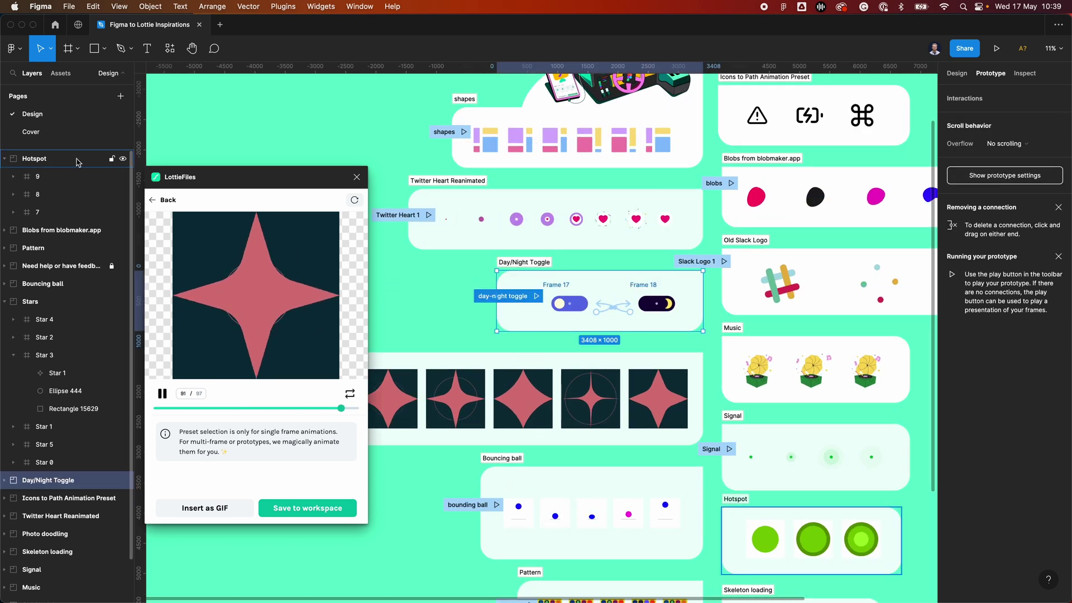
left_click(165, 200)
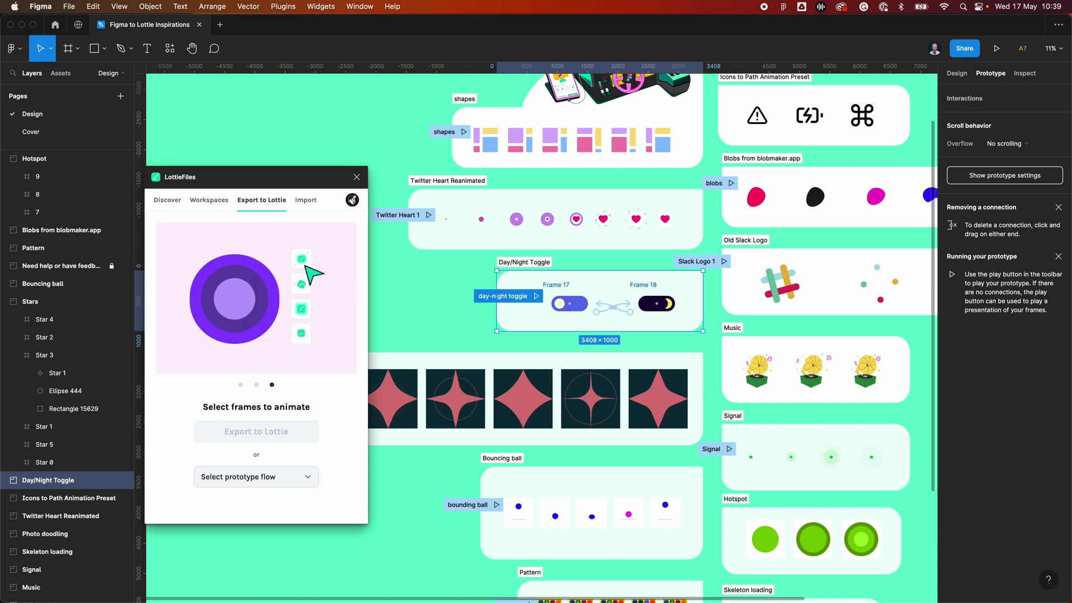
Step: Select the Star 0 frame and expand the Star 0 and Star 5 layers to compare their contents
left_click_drag(476, 327, 687, 287)
left_click(568, 356)
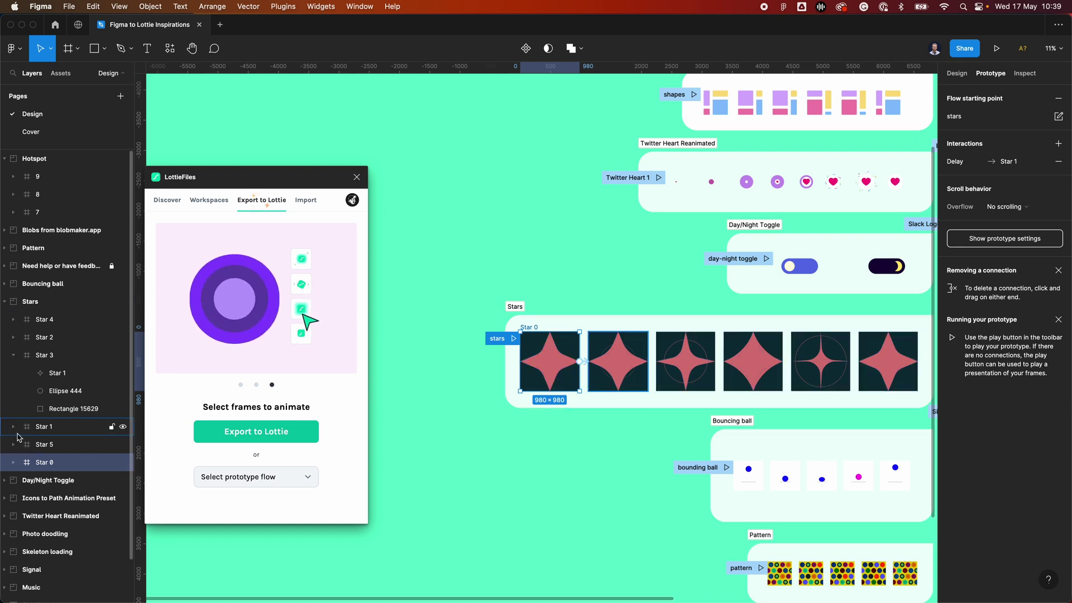
left_click(12, 463)
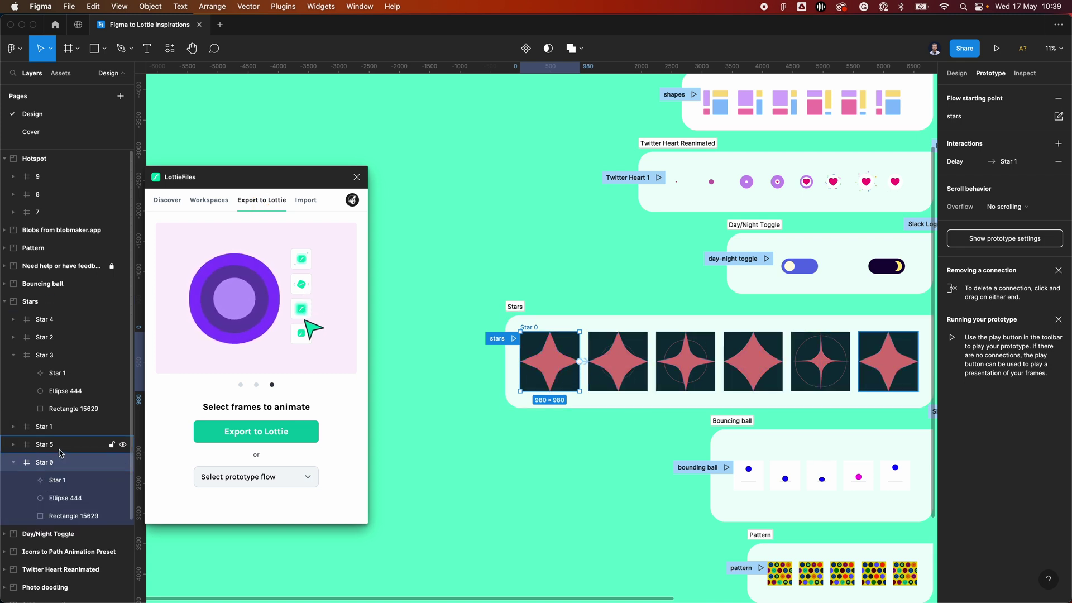
left_click(13, 445)
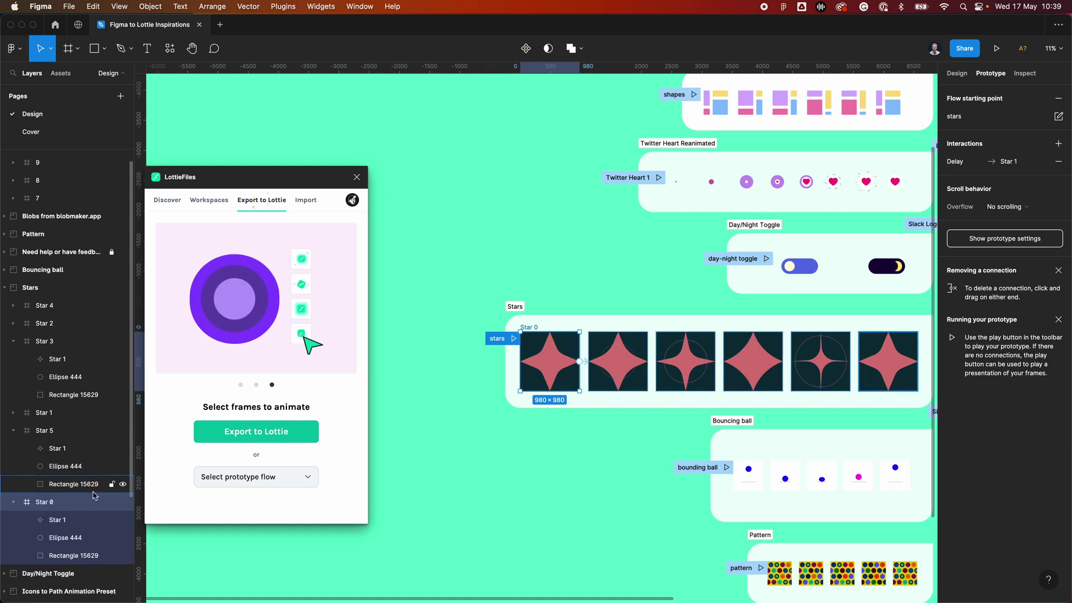
scroll(83, 495, "down", 1)
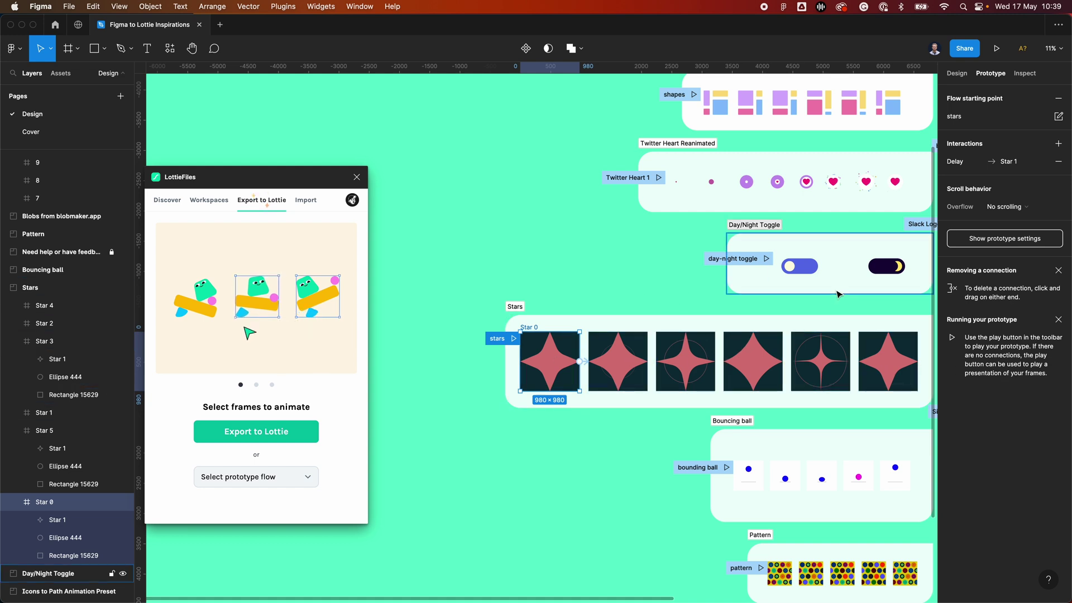
Step: Check the interaction details of the connection from Star 0 to Star 1, then close them
left_click(583, 361)
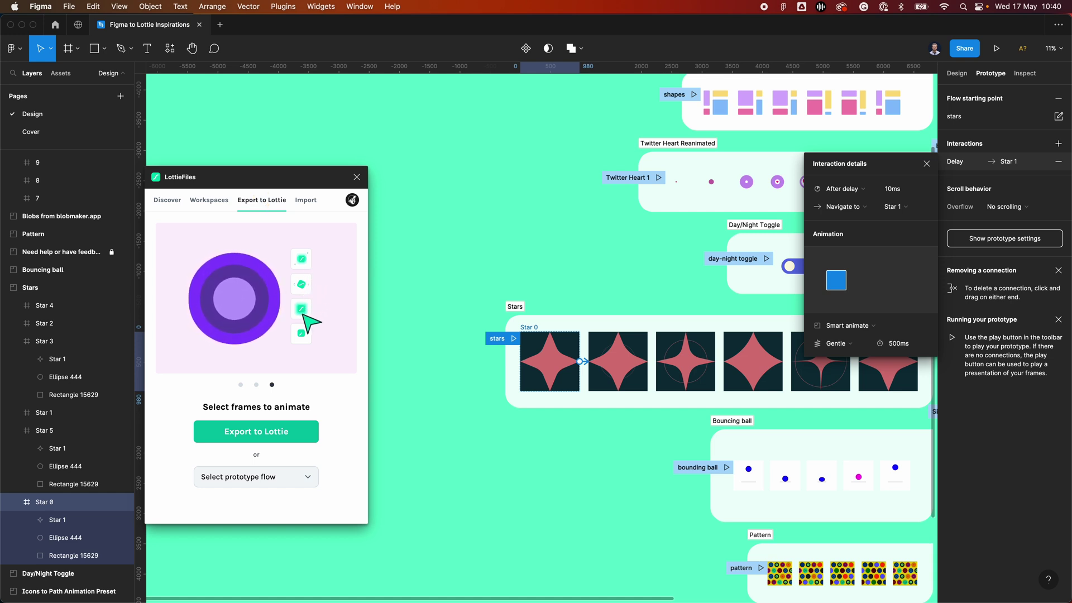
scroll(539, 334, "up", 5)
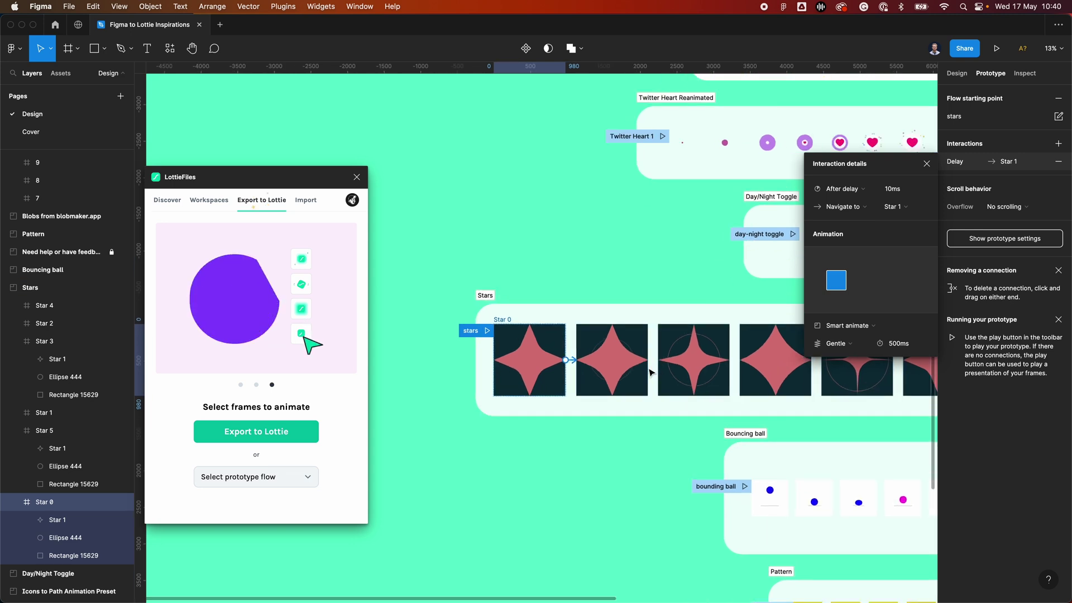
key("Escape")
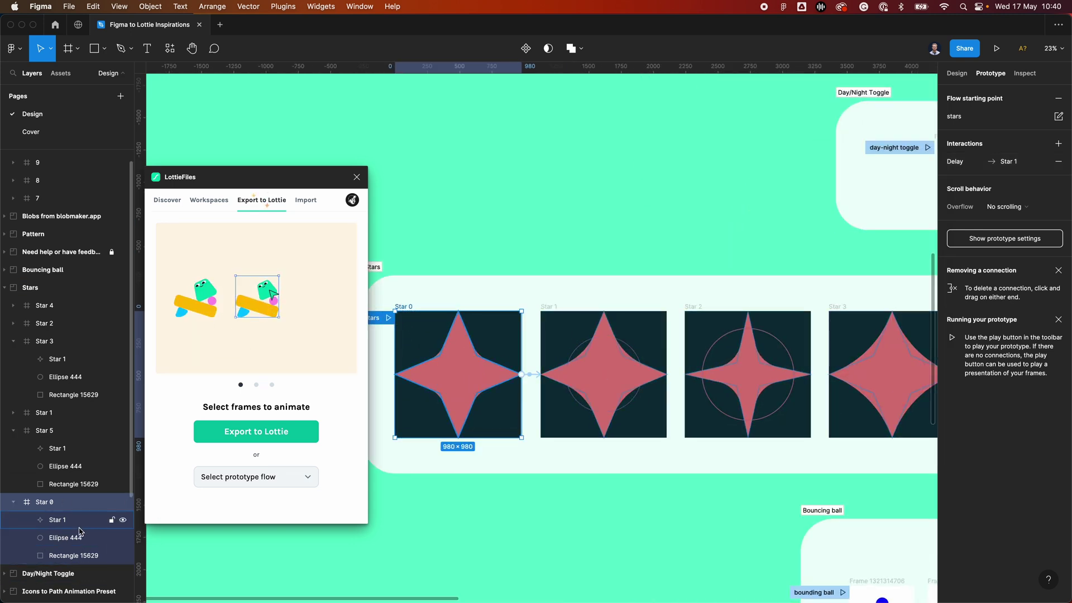
Step: Hide the star shape in Star 0, expand Star 1 to compare its layers, and show the shape again
left_click(123, 521)
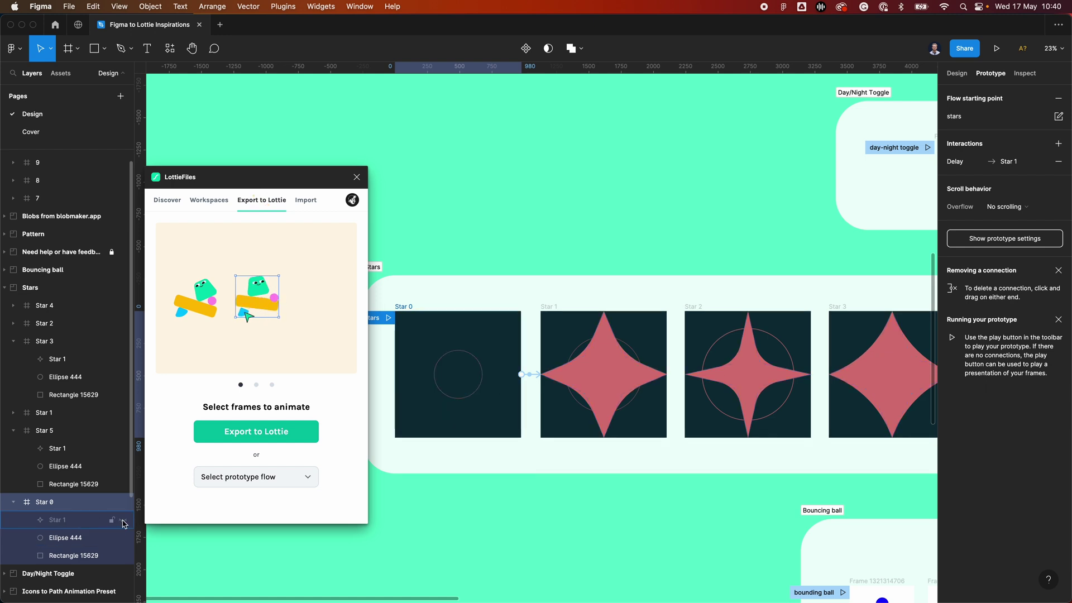
left_click(635, 420)
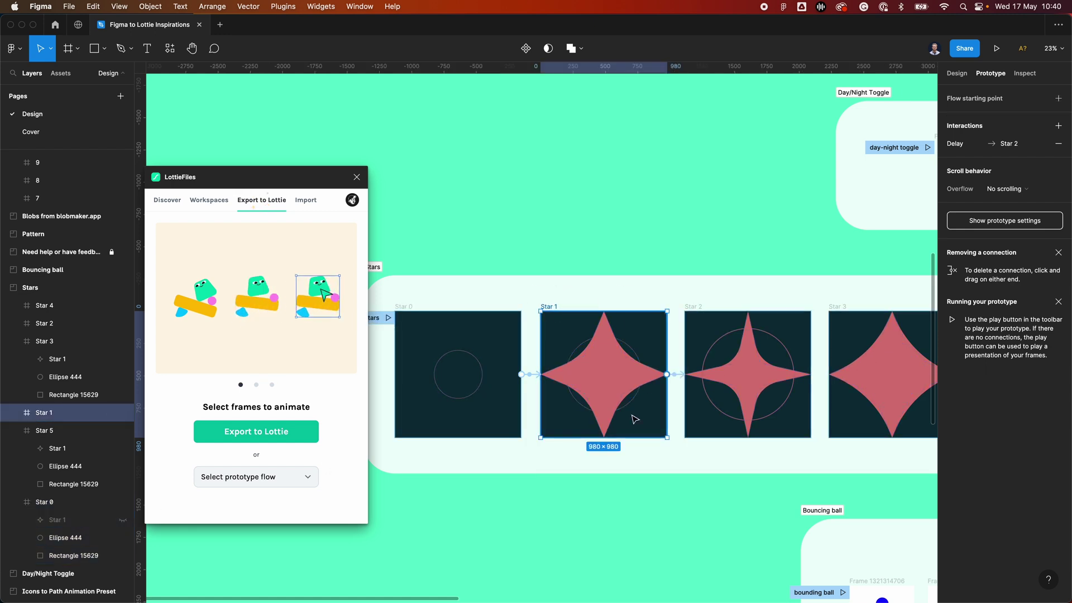
left_click(14, 413)
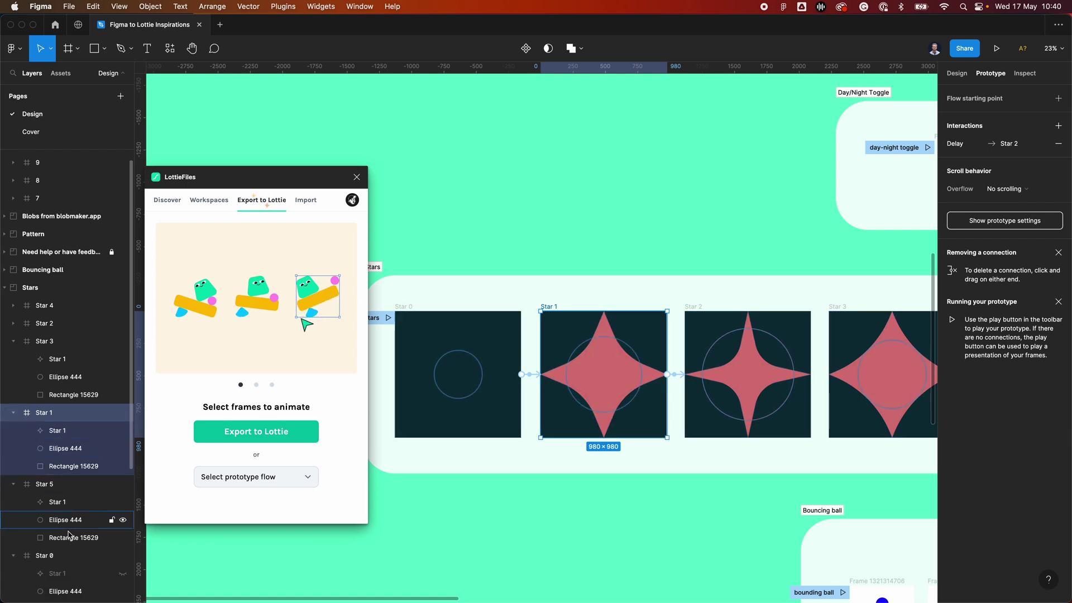
left_click(123, 573)
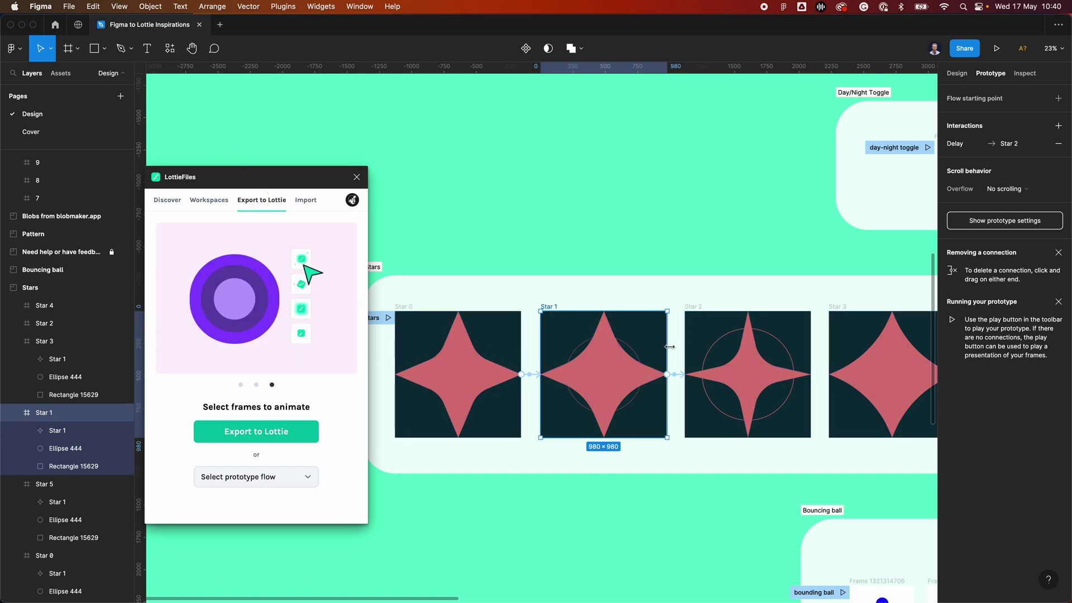
Step: Draw a frame about 1673 × 1104 on the empty canvas above the Stars section
left_click(517, 232)
scroll(503, 246, "down", 5)
scroll(512, 252, "up", 5)
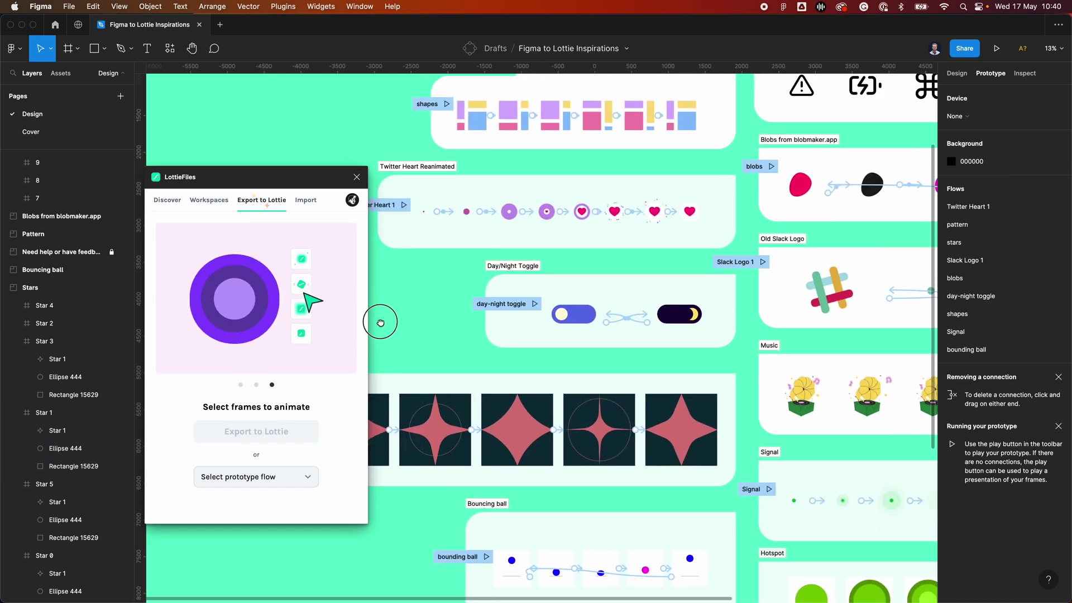
scroll(481, 360, "down", 3)
scroll(481, 360, "up", 5)
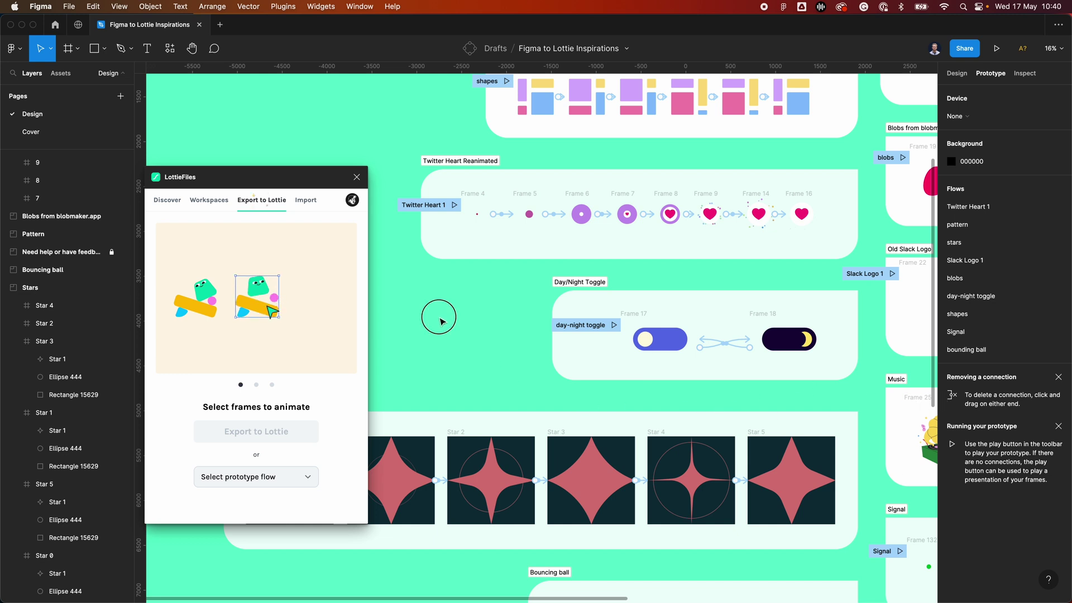
left_click_drag(441, 321, 862, 318)
scroll(574, 297, "up", 3)
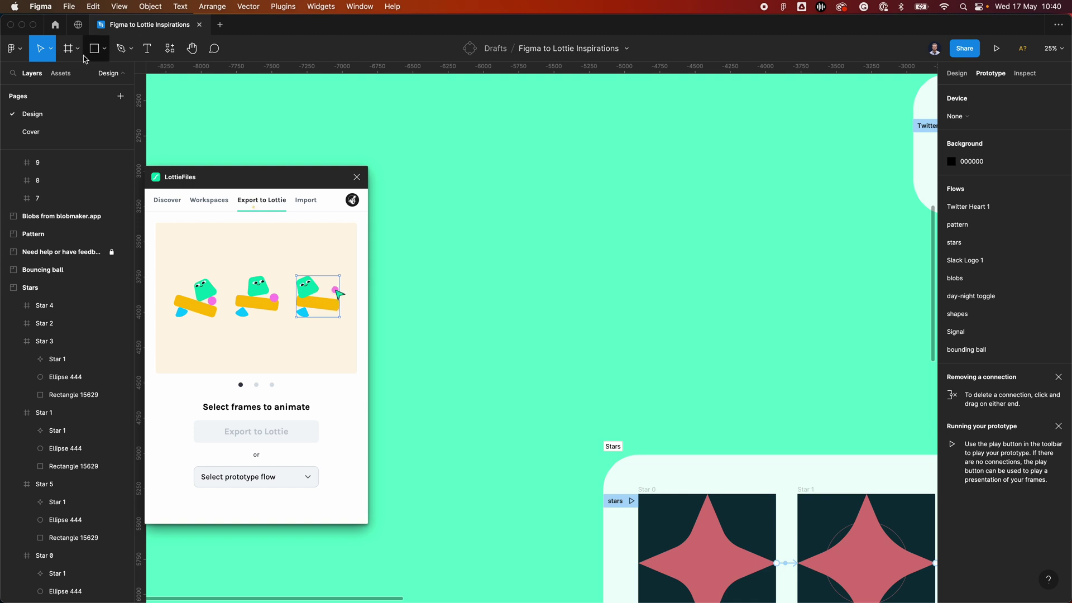
left_click(69, 48)
left_click_drag(519, 171, 755, 327)
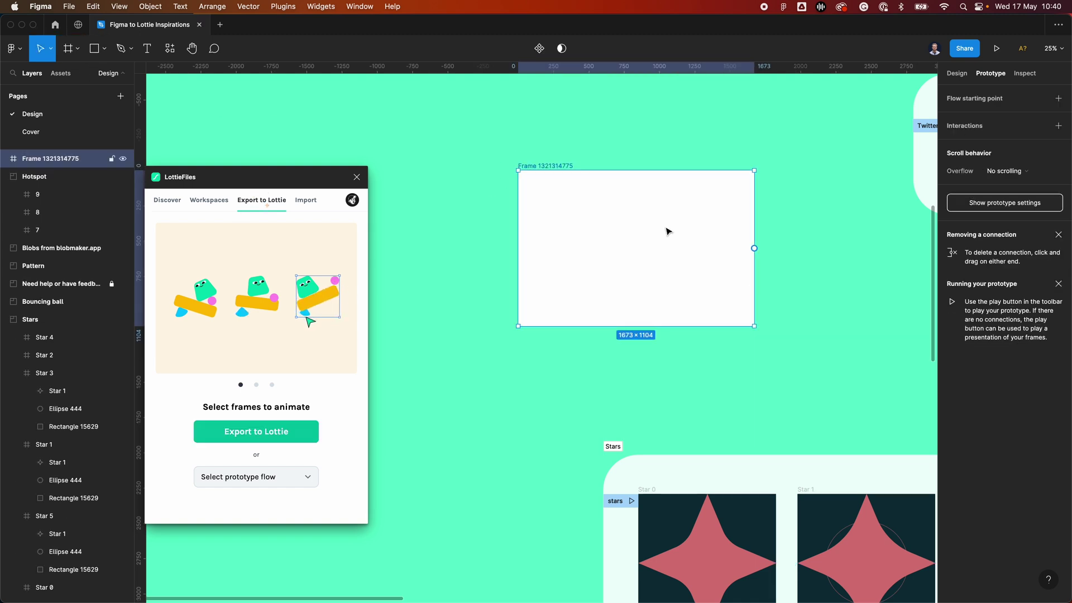
Step: Draw a nested frame about 1139 × 622 inside the new frame and remove it
key("f")
mouse_move(551, 202)
left_mouse_down()
mouse_move(838, 330)
mouse_move(713, 289)
left_mouse_up()
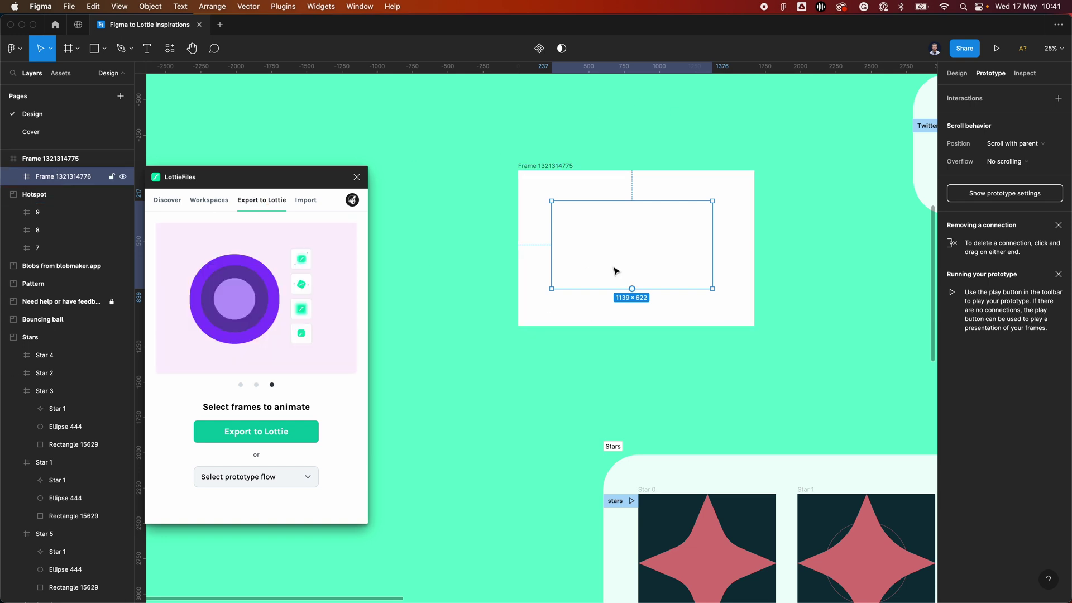
left_click(695, 278)
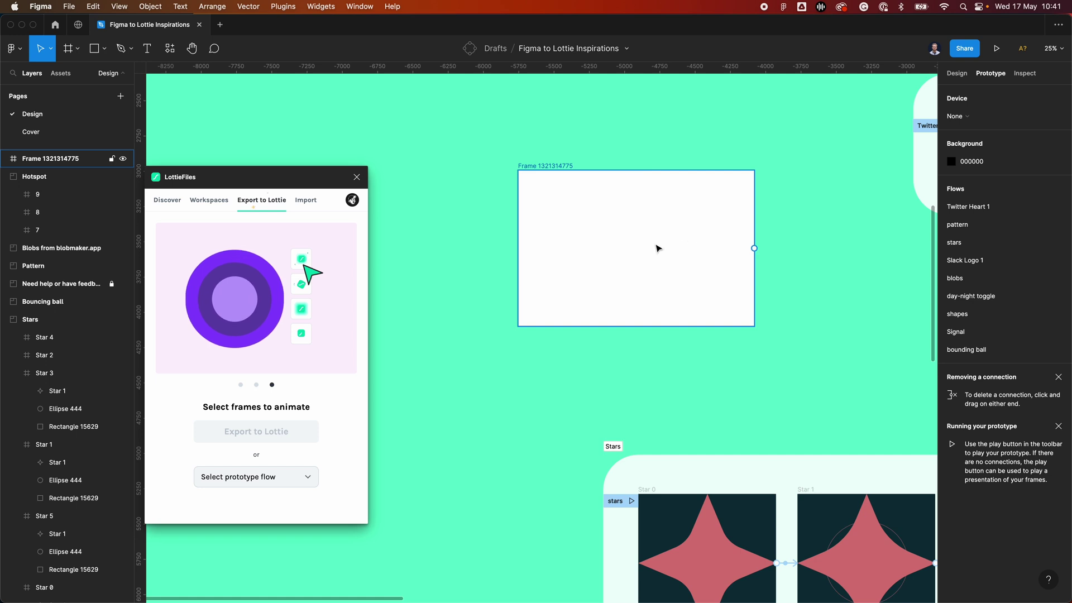
Step: Duplicate the empty frame beside the original and place a second, smaller copy over the duplicate
scroll(658, 246, "down", 2)
left_click_drag(540, 177, 651, 222)
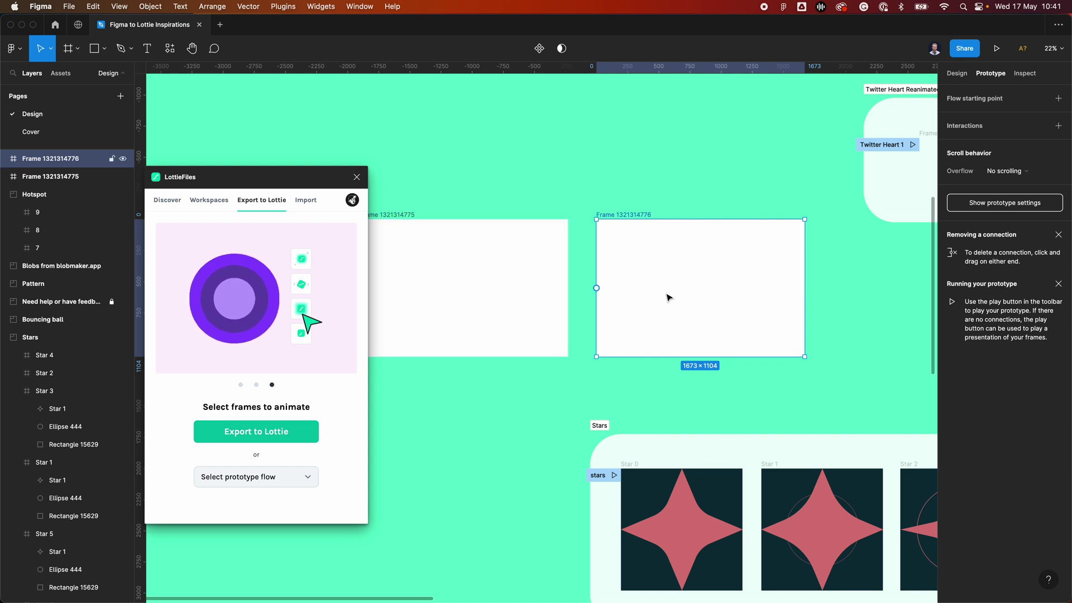
left_click_drag(617, 213, 661, 251)
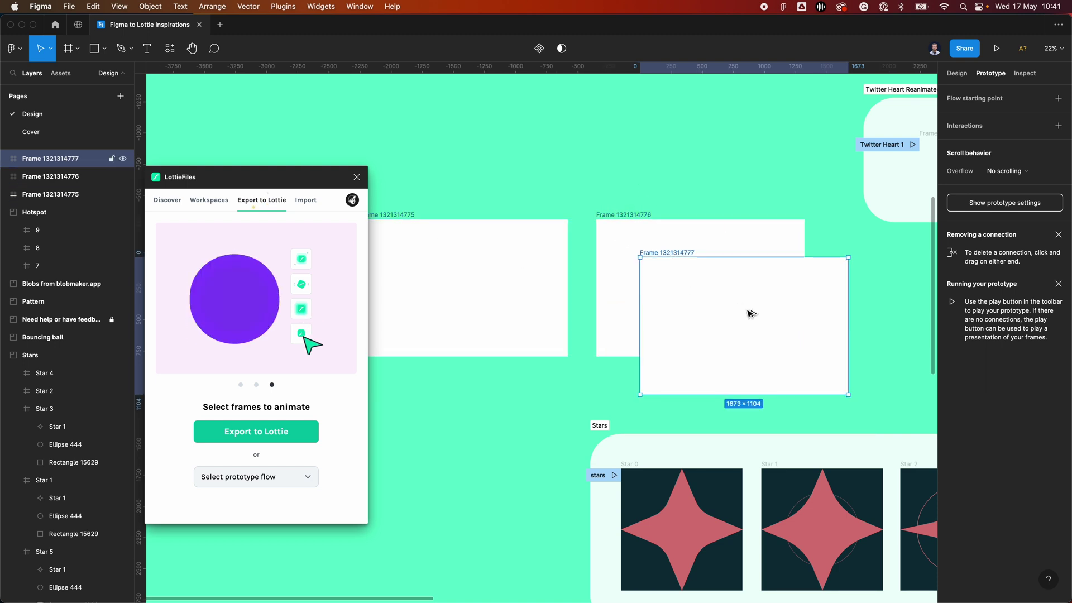
left_click_drag(845, 393, 726, 300)
left_click(426, 165)
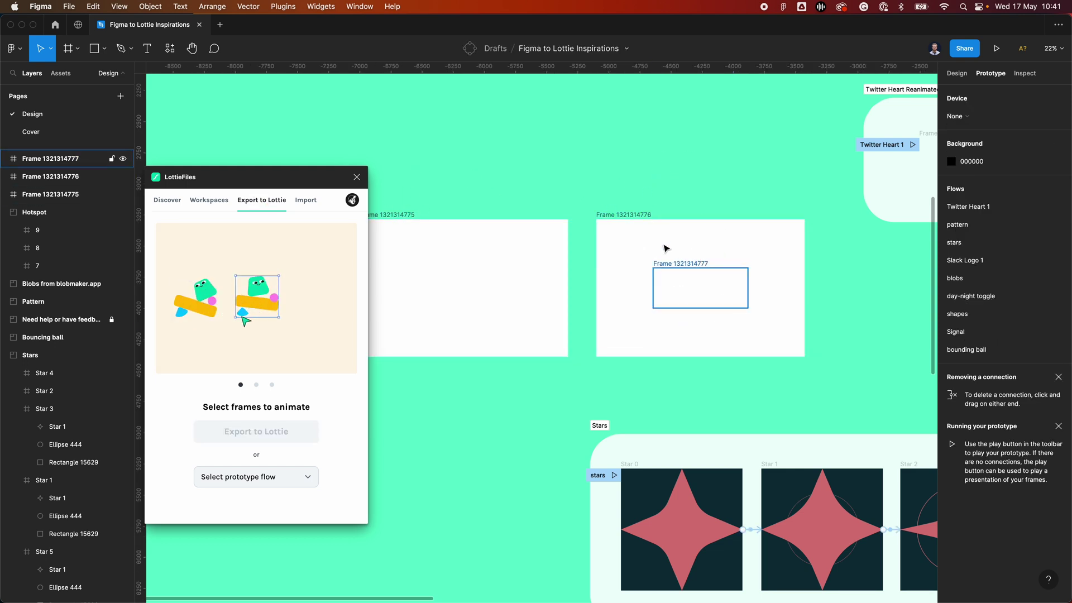
Step: Delete the small overlapping frame and both large empty frames from the canvas
left_click(685, 275)
key("Delete")
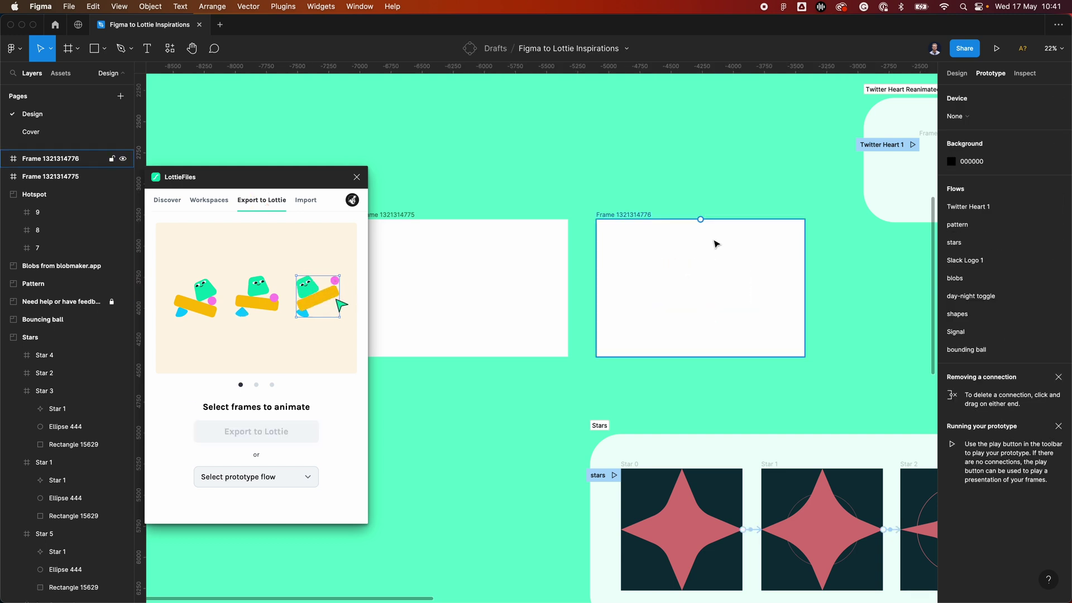
scroll(668, 150, "down", 2)
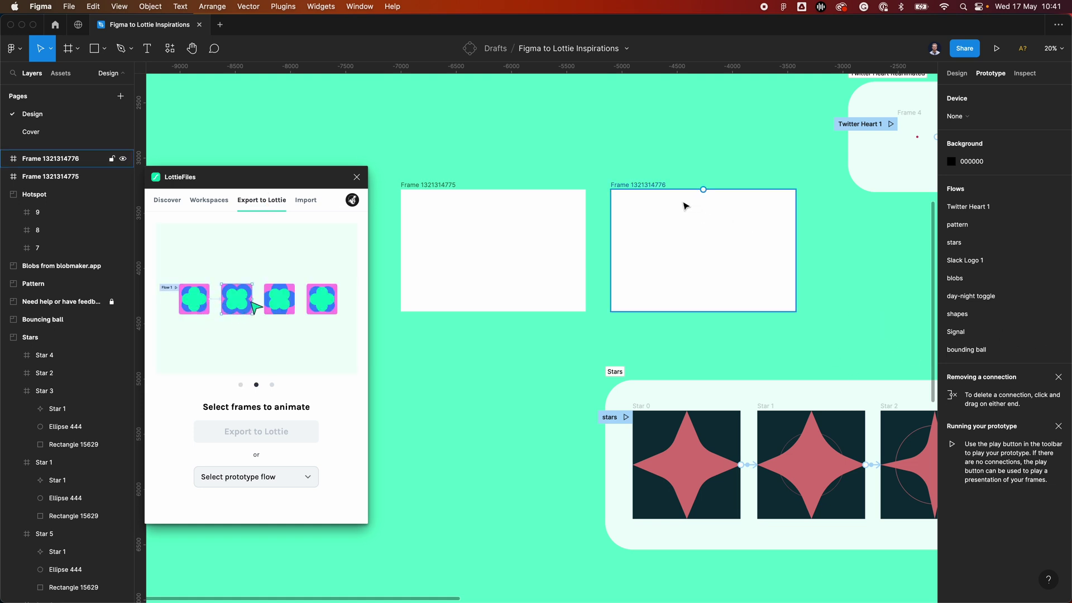
left_click(640, 191)
left_click(420, 185, "shift")
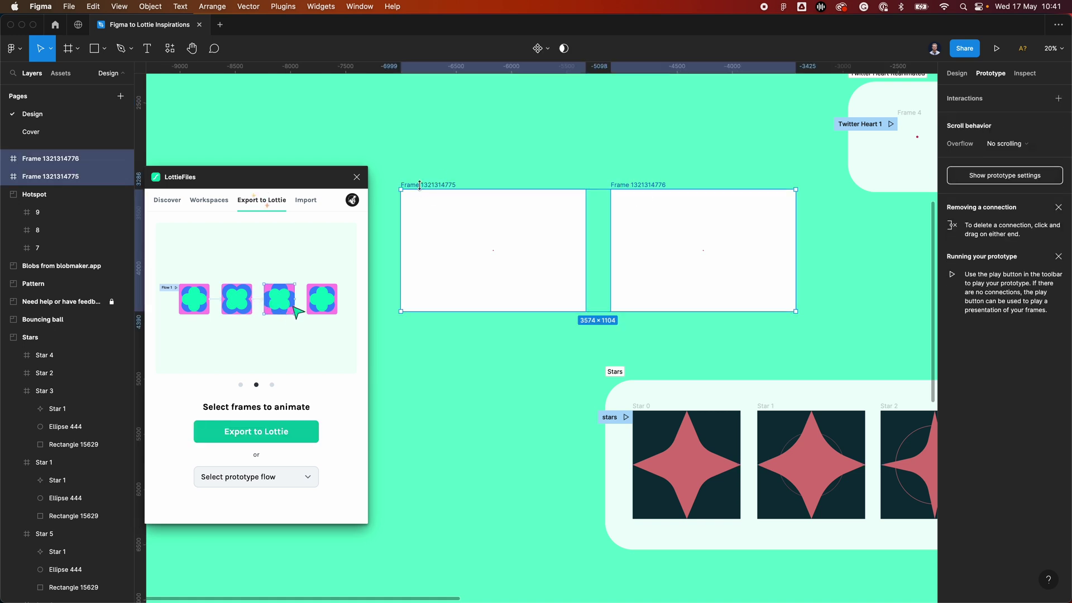
key("Delete")
Step: Add a text layer reading "HEY!" on the empty canvas above the Stars section
key("t")
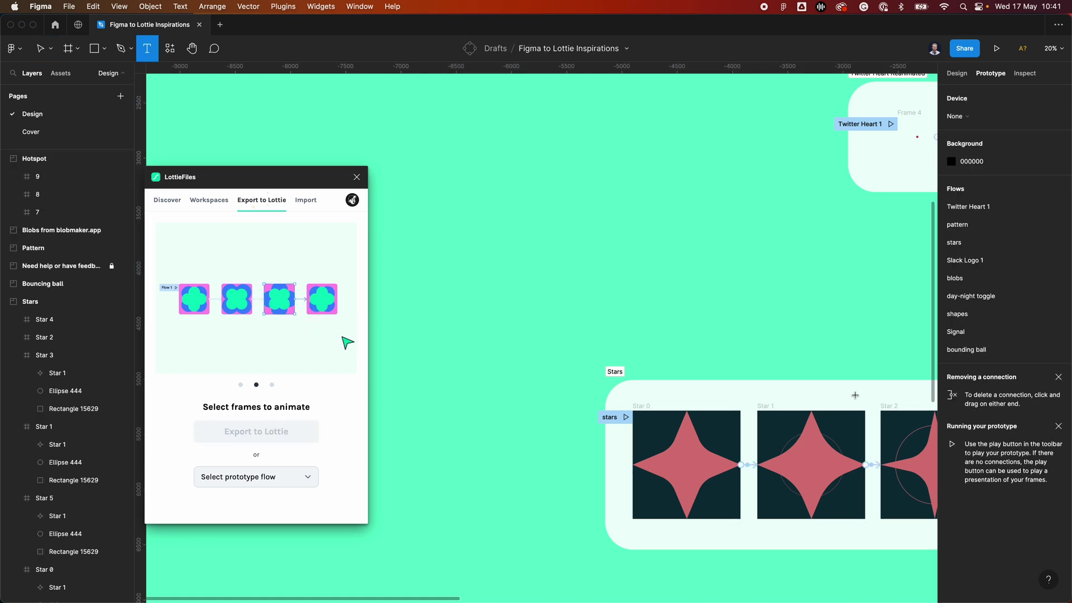
left_click(483, 256)
type("sa")
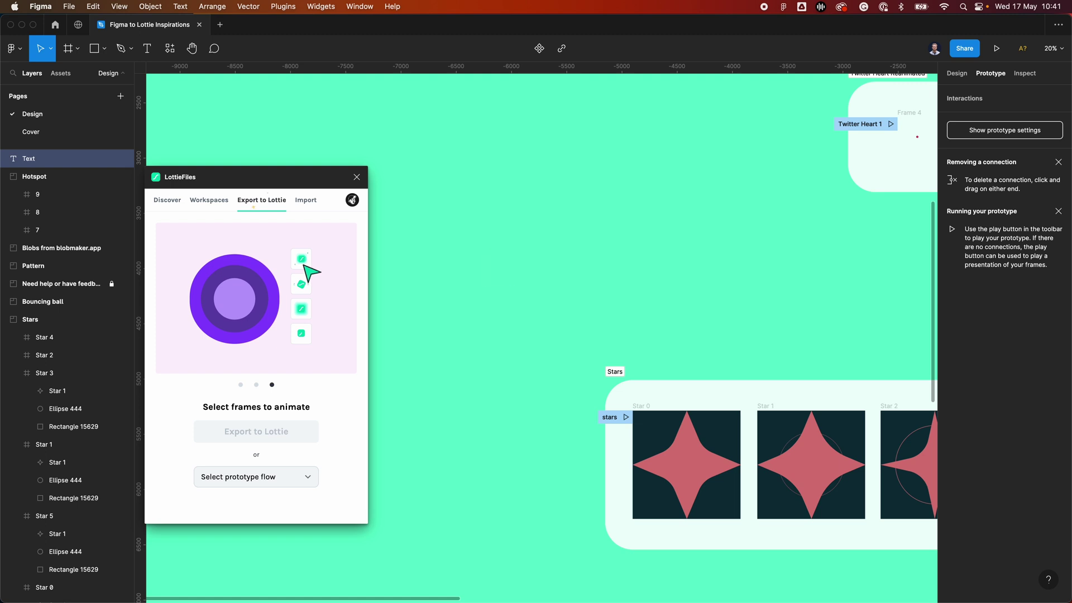
type("HEY!")
key("Escape")
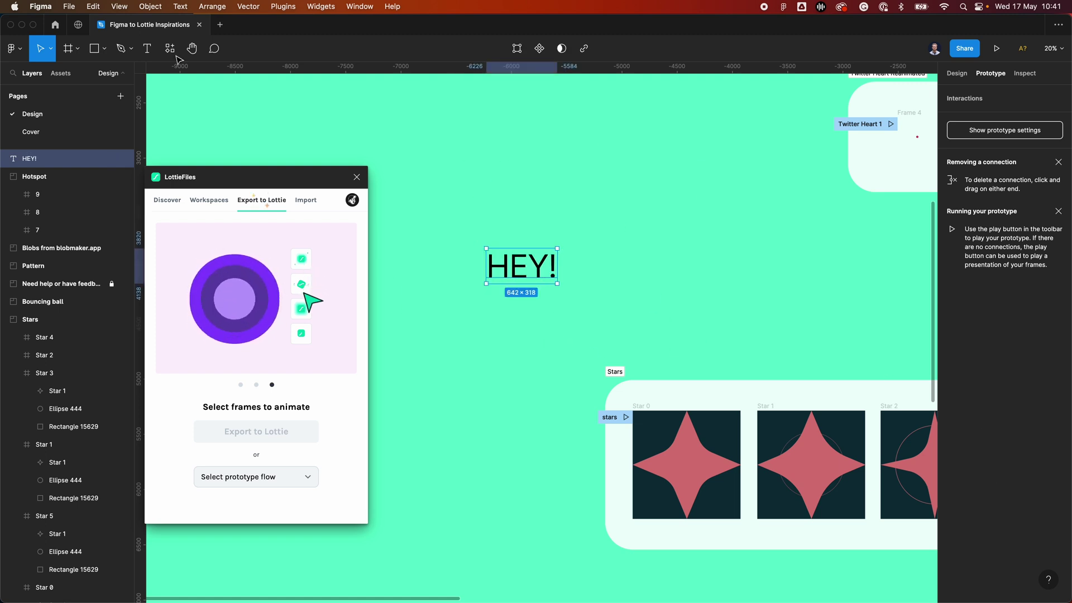
Step: Convert the "HEY!" text to vector shapes with Outline stroke and move it slightly upward
left_click(180, 6)
mouse_move(239, 132)
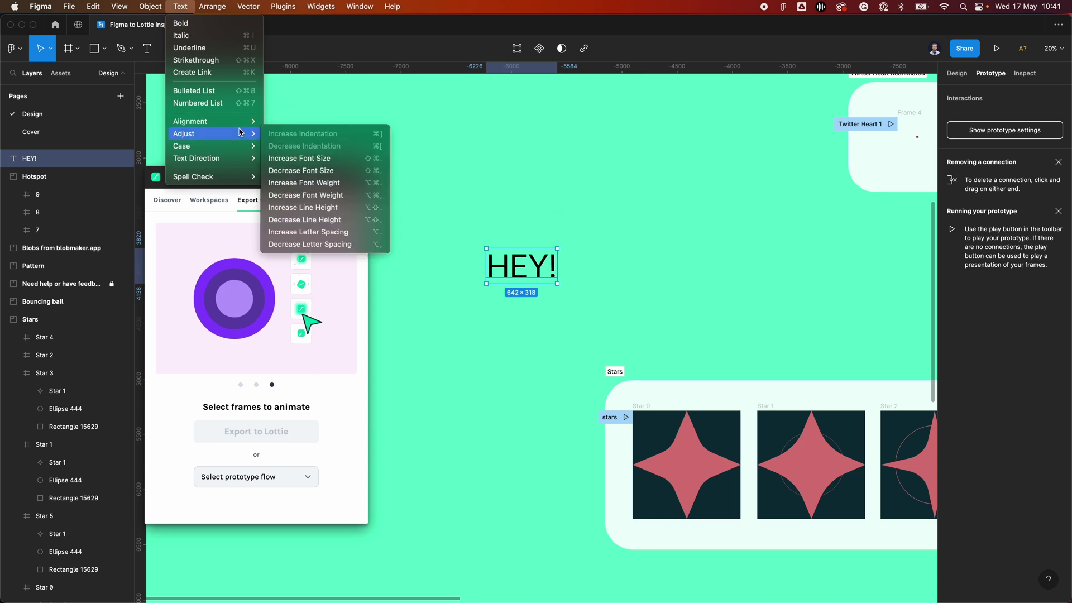
left_click(575, 249)
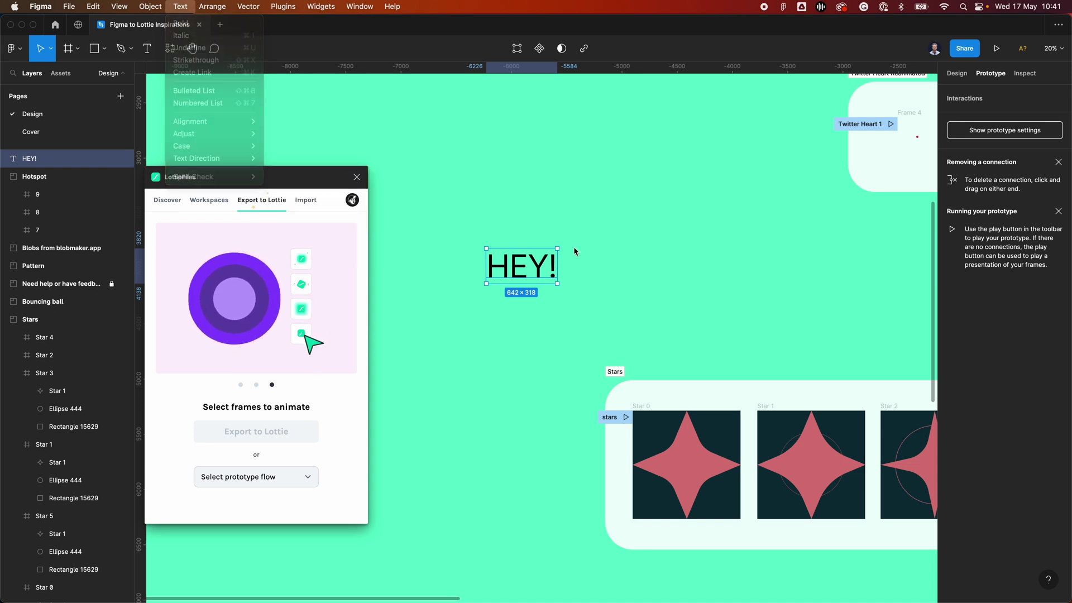
right_click(546, 294)
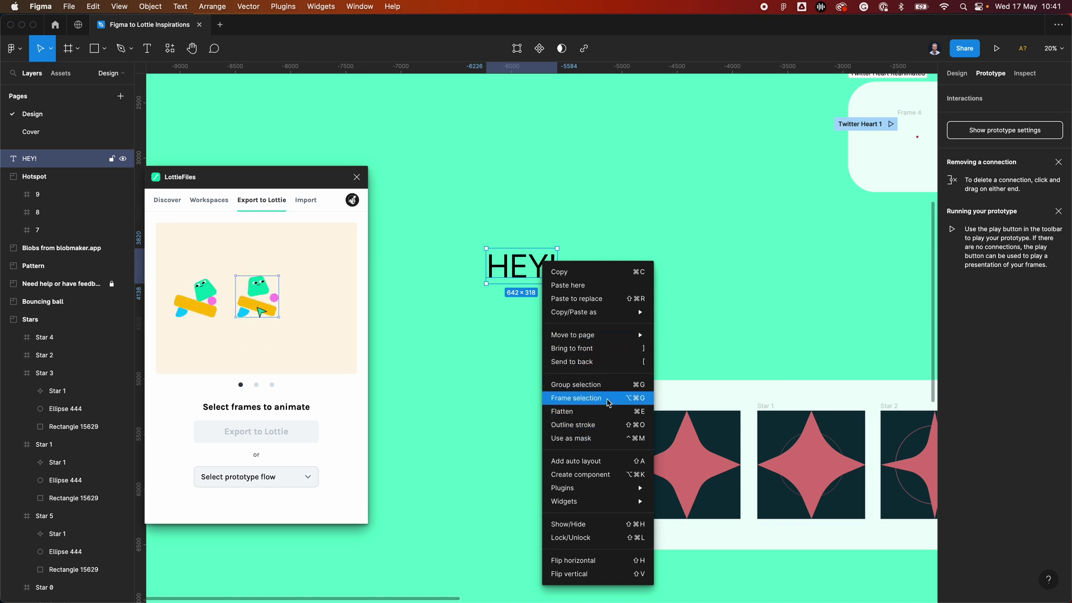
left_click(611, 430)
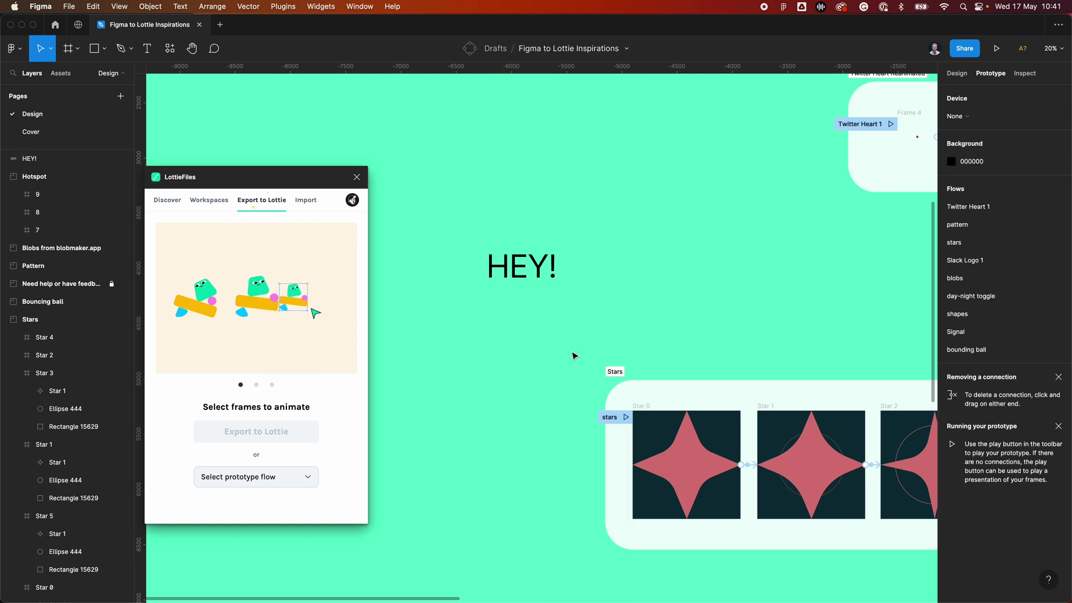
left_click_drag(520, 266, 503, 218)
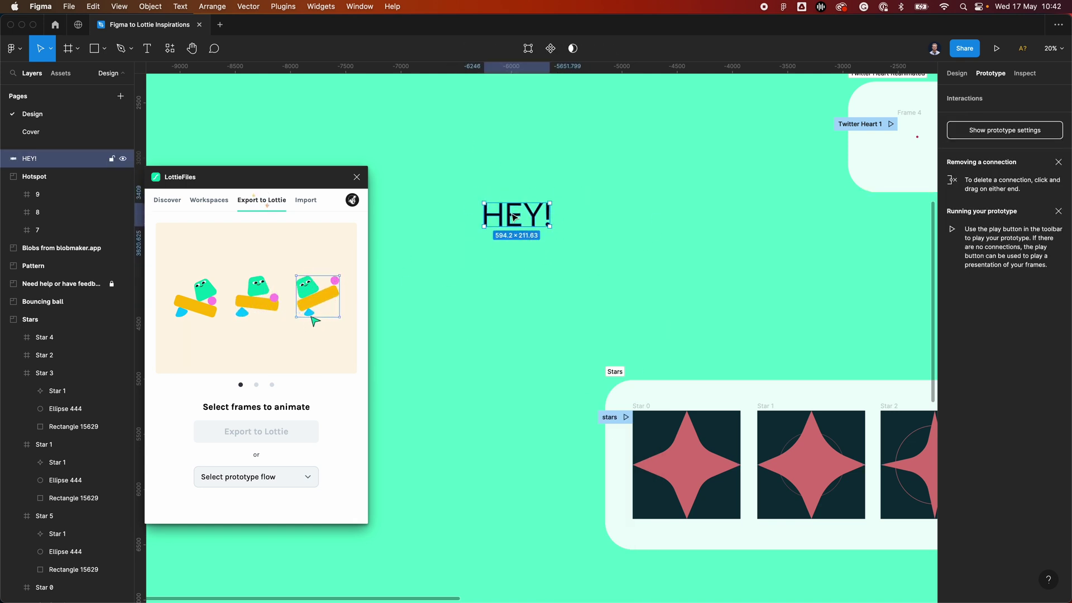
Step: Edit the "HEY!" vector, delete all of its points, and leave vector editing
double_click(514, 217)
scroll(511, 199, "up", 5)
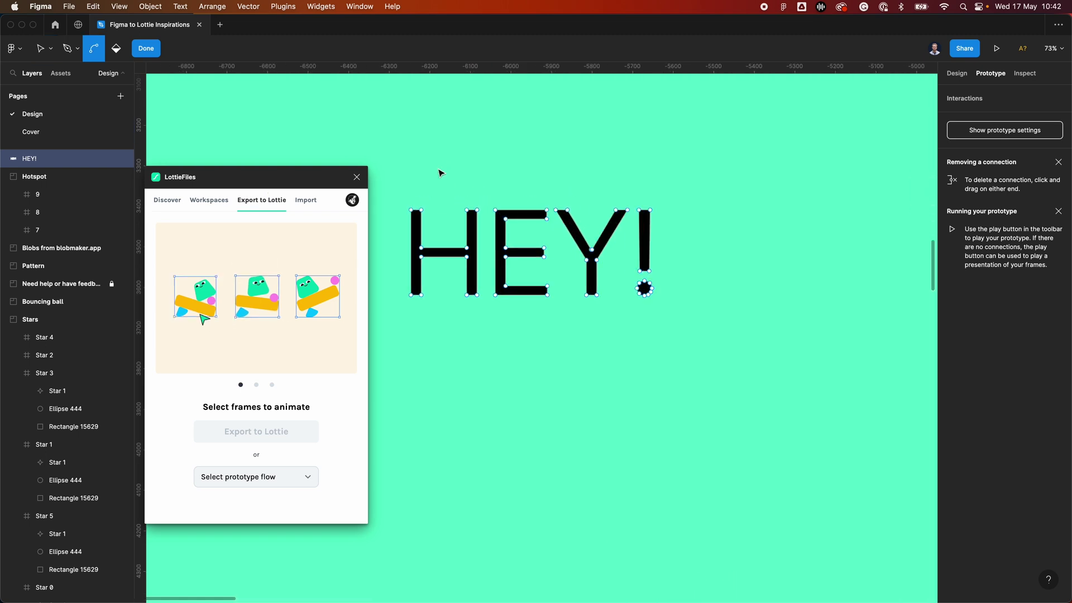
scroll(577, 186, "down", 8)
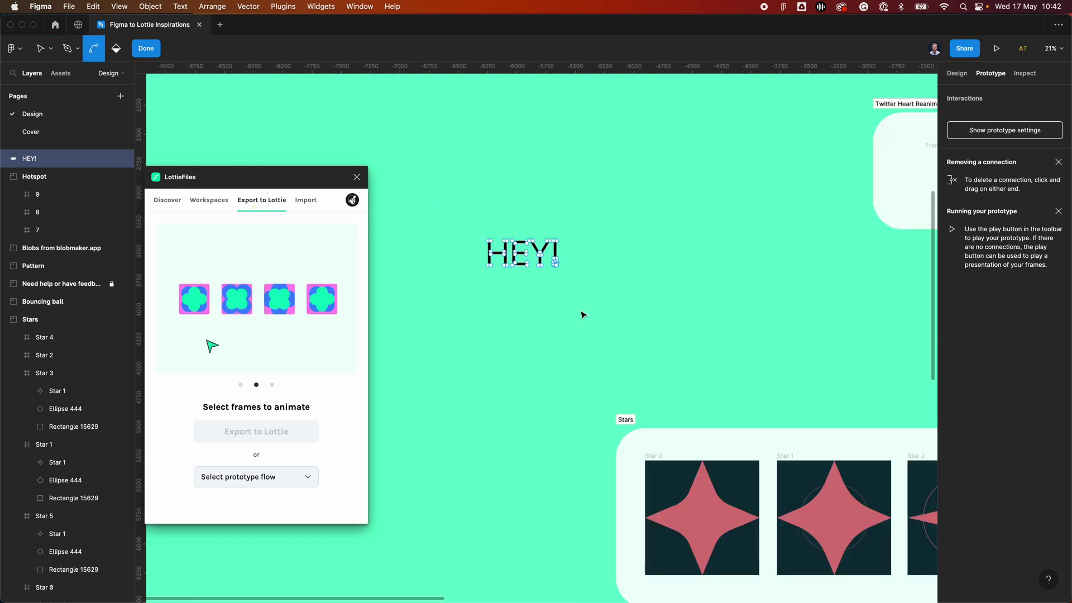
key("v")
left_click_drag(611, 323, 577, 287)
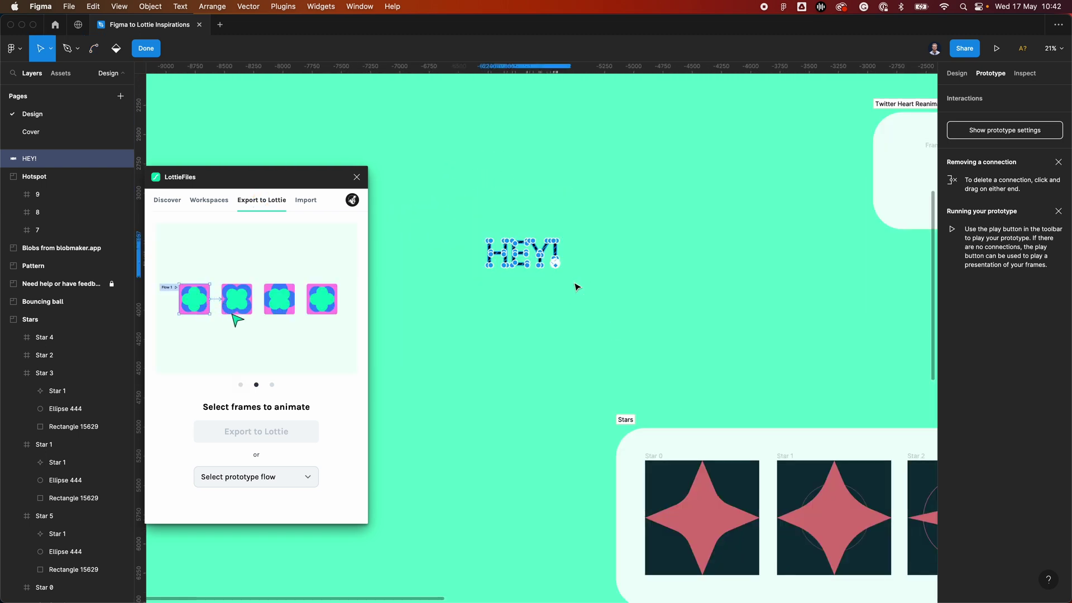
key("Delete")
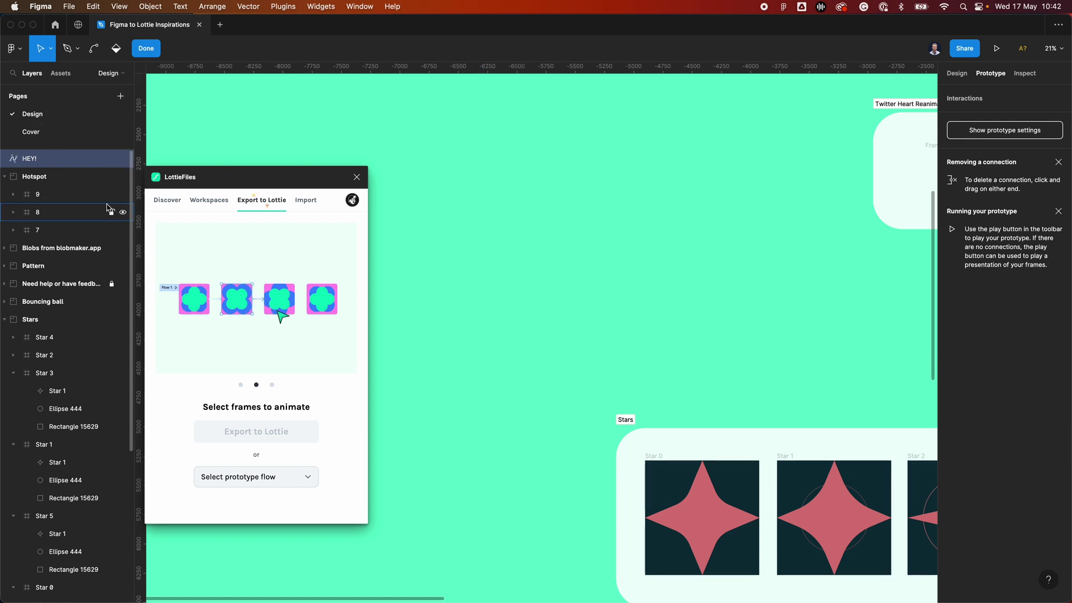
key("Escape")
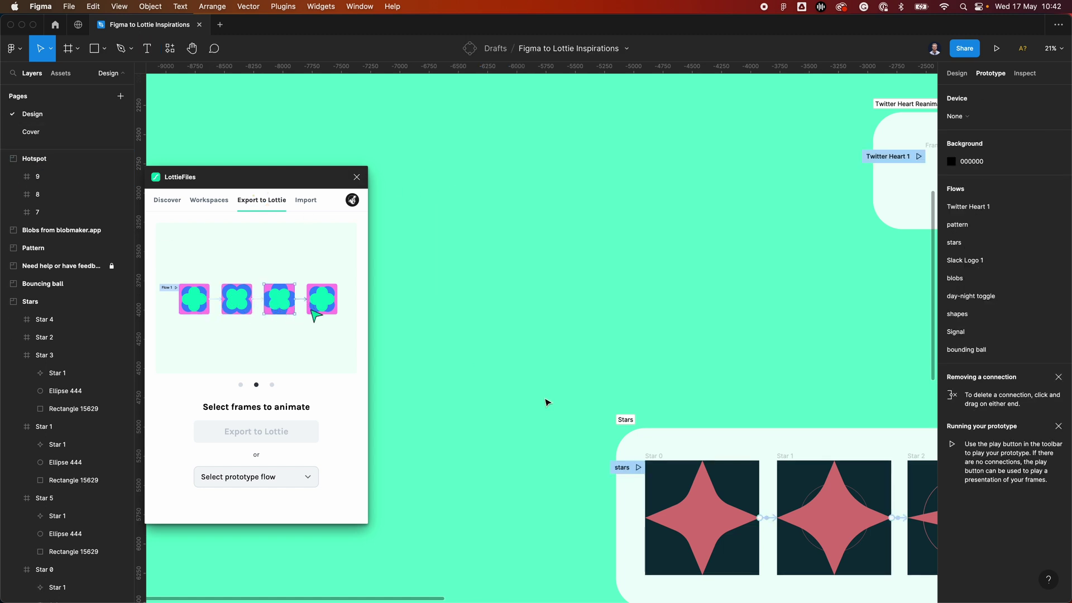
Step: Add a placeholder text layer reading "zfsdf" on the empty canvas beside the Twitter Heart Reanimated section
scroll(601, 387, "down", 5)
left_click_drag(434, 228, 676, 380)
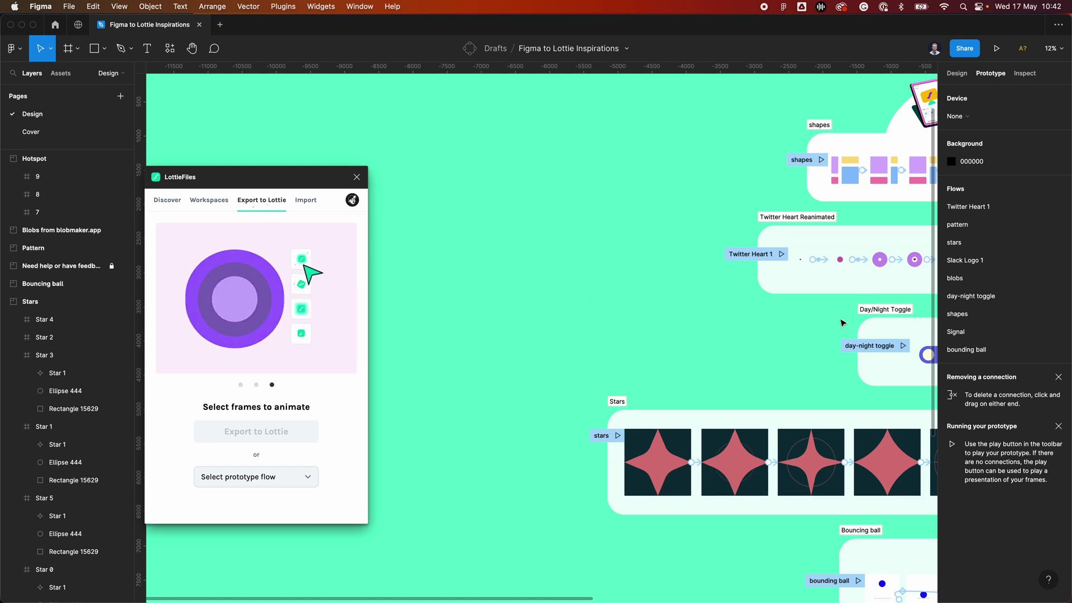
key("t")
left_click(464, 210)
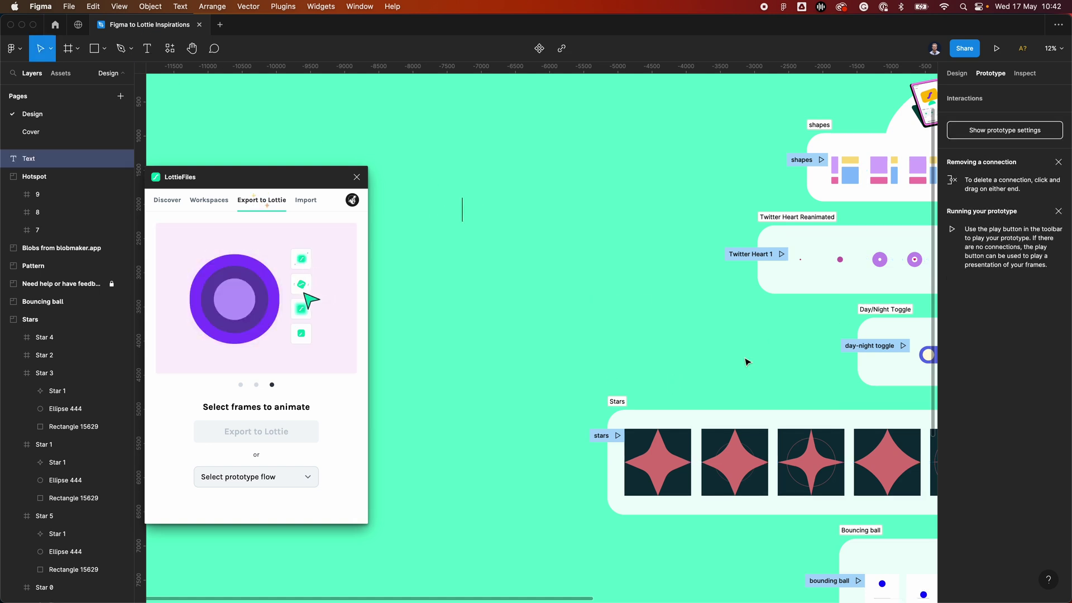
type("zfsdf")
key("Escape")
Step: Replace the placeholder text with "dsfdsdsf" and delete the text layer
key("Return")
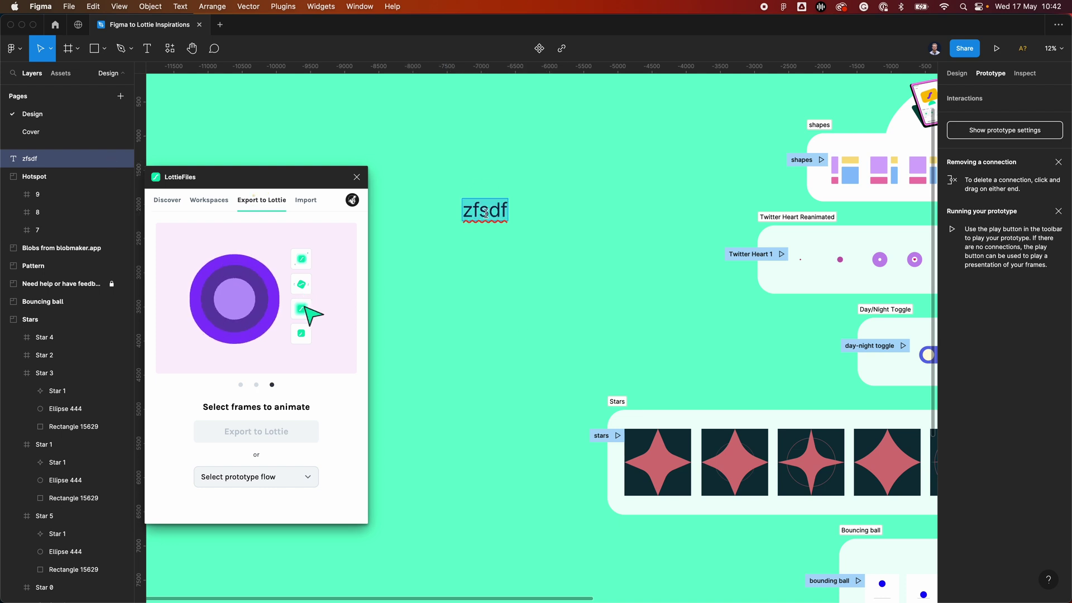
type("dsfdsdsf")
key("Delete")
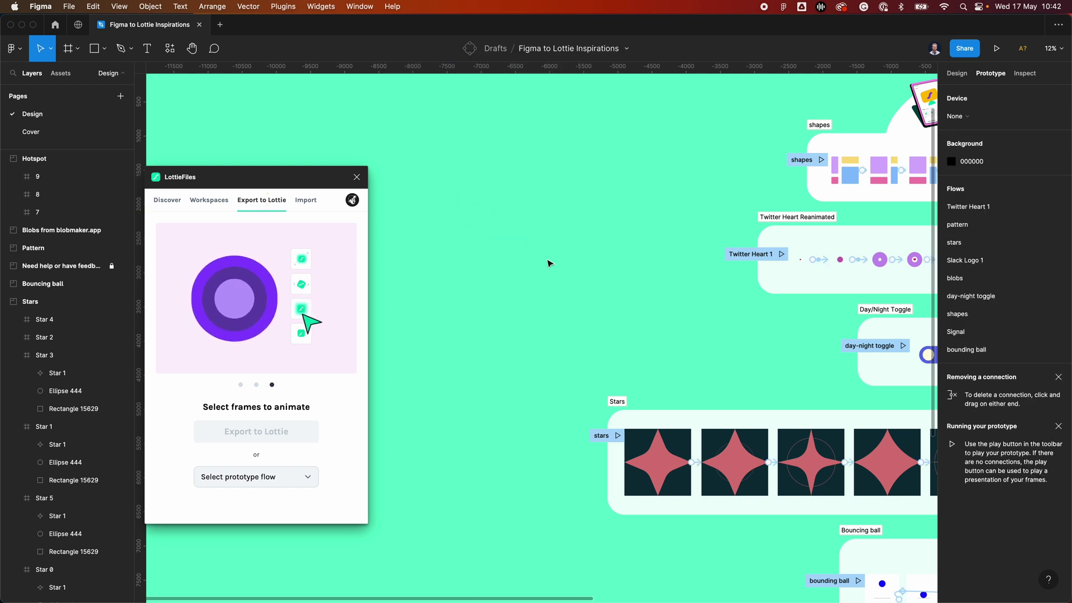
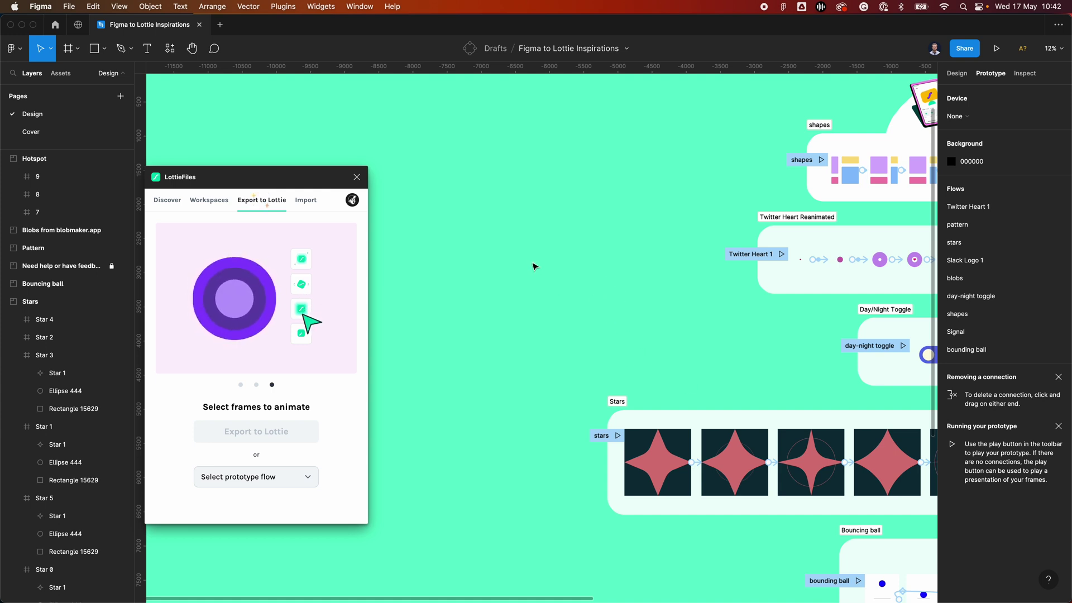
Step: Draw a circle of about 1749 × 1749 on the empty canvas beside the Twitter Heart Reanimated section and show its design properties
key("o")
right_click(473, 215)
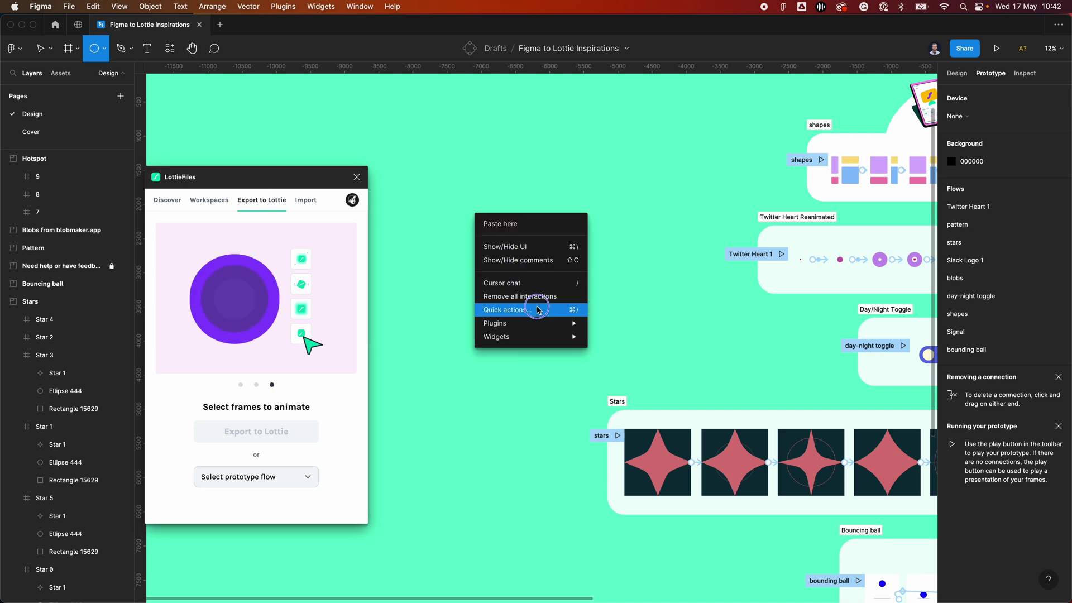
key("Escape")
left_click_drag(458, 207, 578, 326)
key("alt+8")
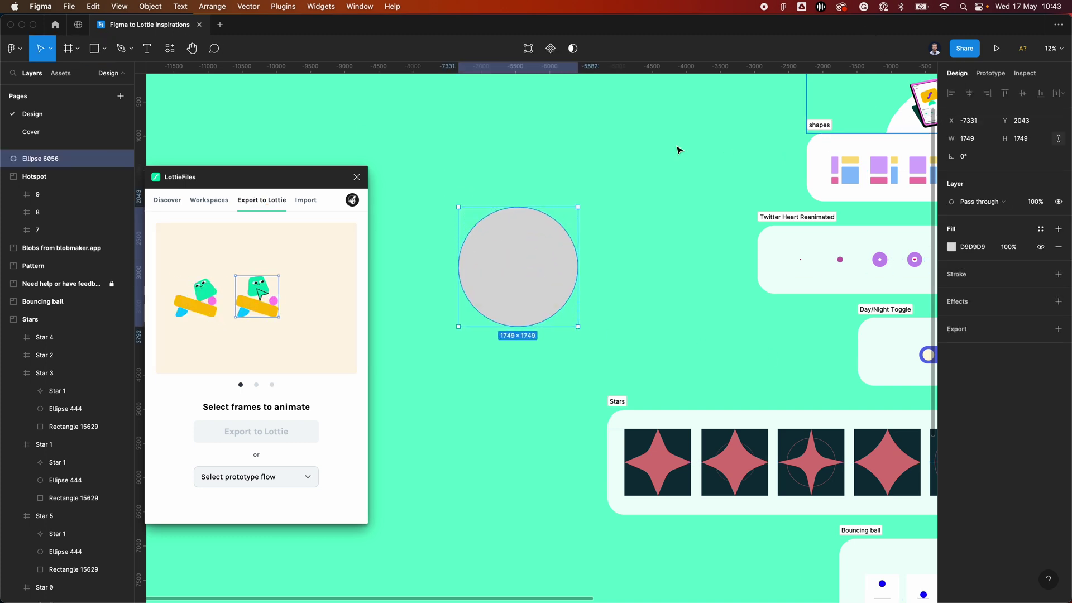
Step: Add a drop shadow effect to the grey circle, check the other effect types, and delete the circle
left_click(1059, 301)
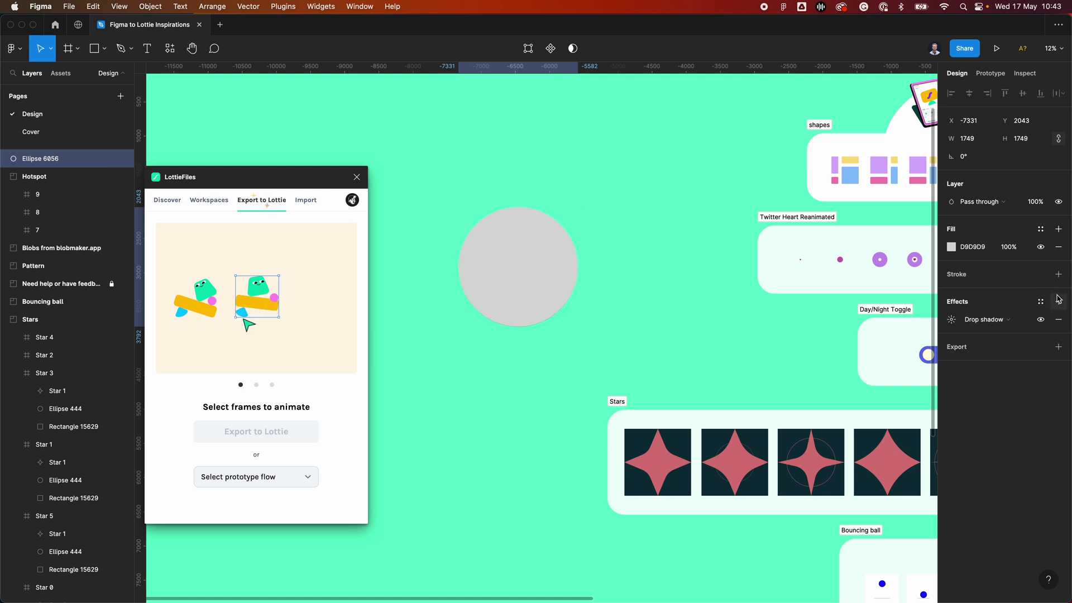
left_click(1003, 323)
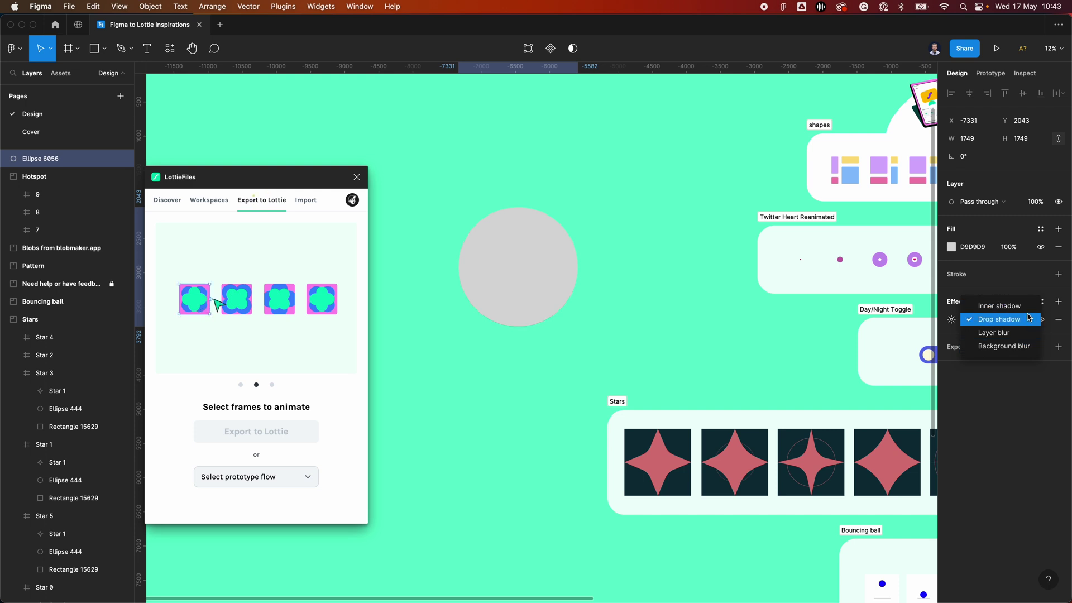
left_click(609, 302)
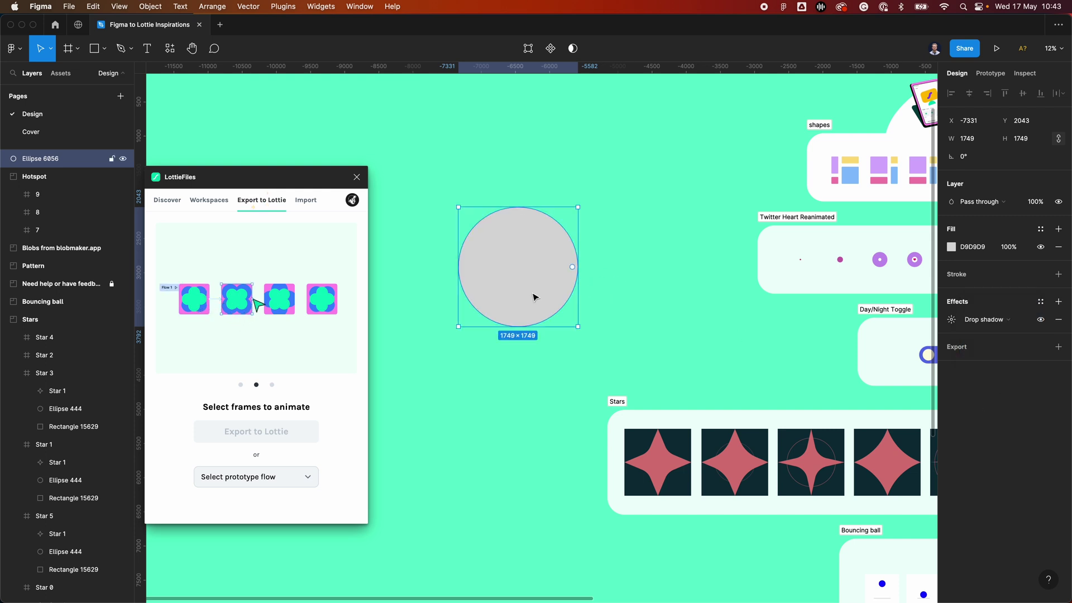
key("Delete")
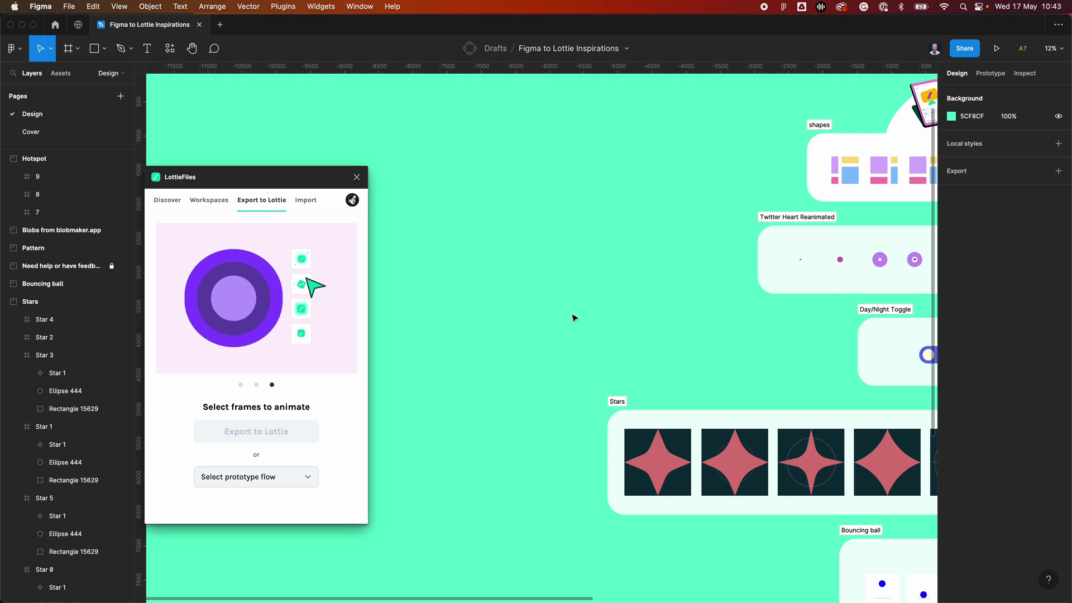
Step: Close the LottieFiles plugin window to clear the view of the animation sections
scroll(574, 317, "down", 1)
scroll(574, 317, "down", 3)
scroll(623, 283, "up", 4)
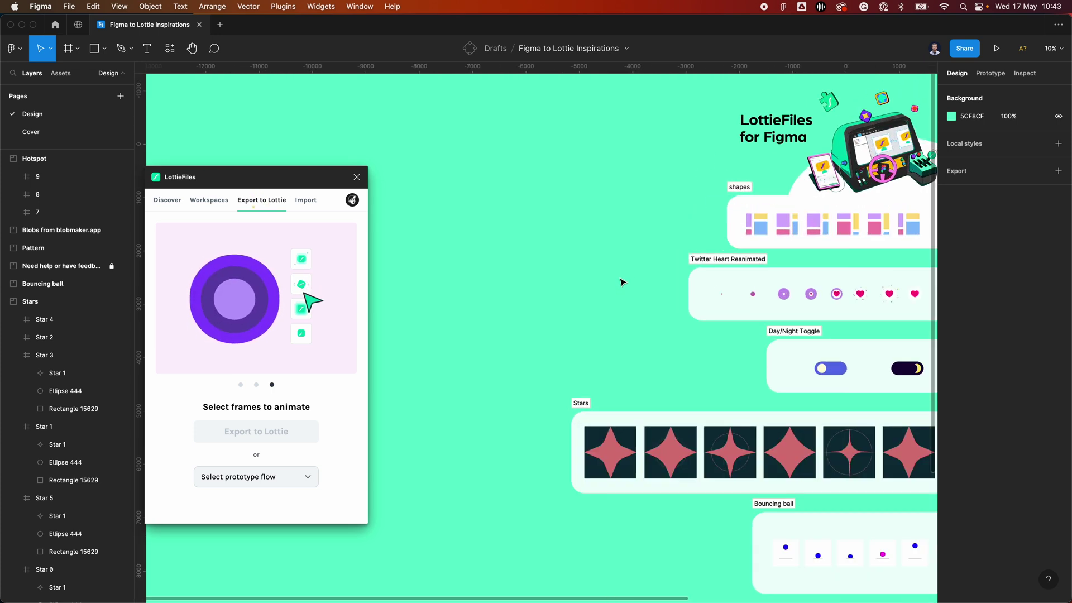
scroll(594, 269, "up", 2)
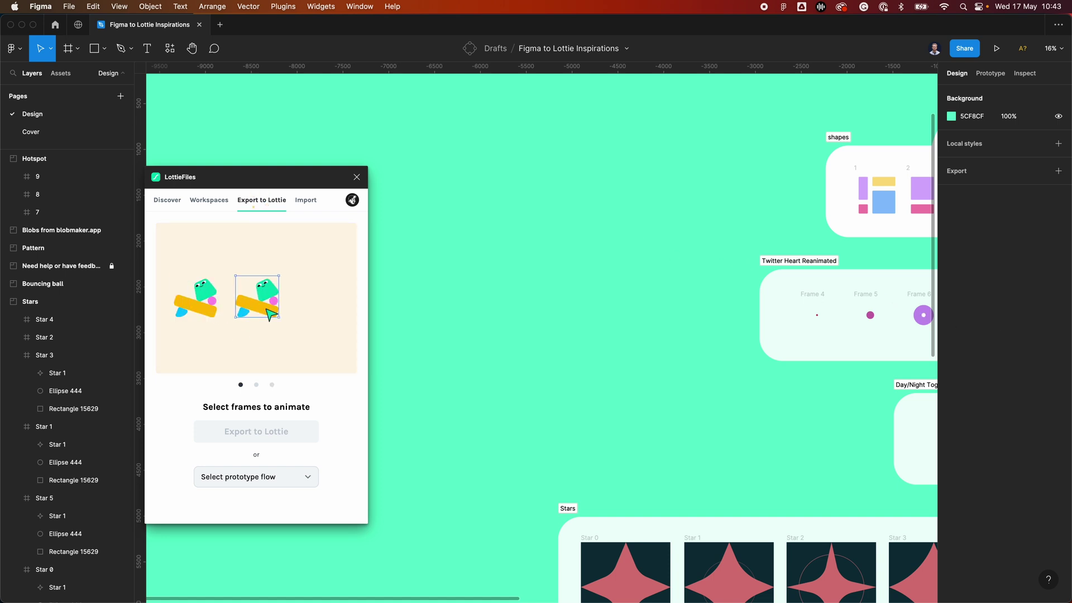
left_click_drag(847, 404, 407, 352)
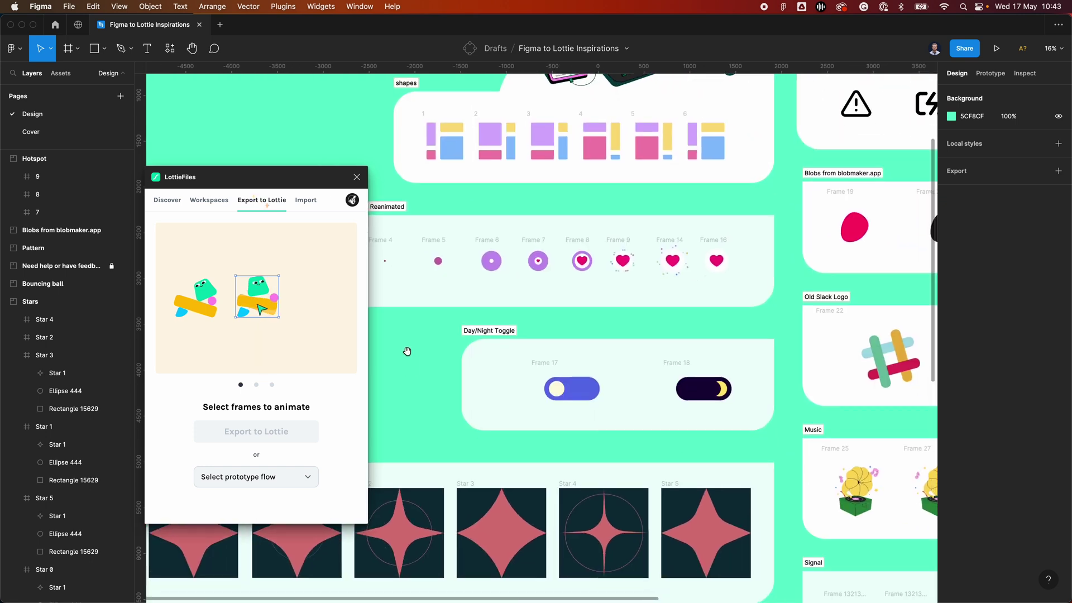
scroll(497, 340, "down", 2)
left_click(357, 178)
Step: Relaunch the LottieFiles plugin, select the Day/Night Toggle section, and show the plugin's Export to Lottie options
scroll(524, 359, "down", 3)
scroll(590, 358, "down", 1)
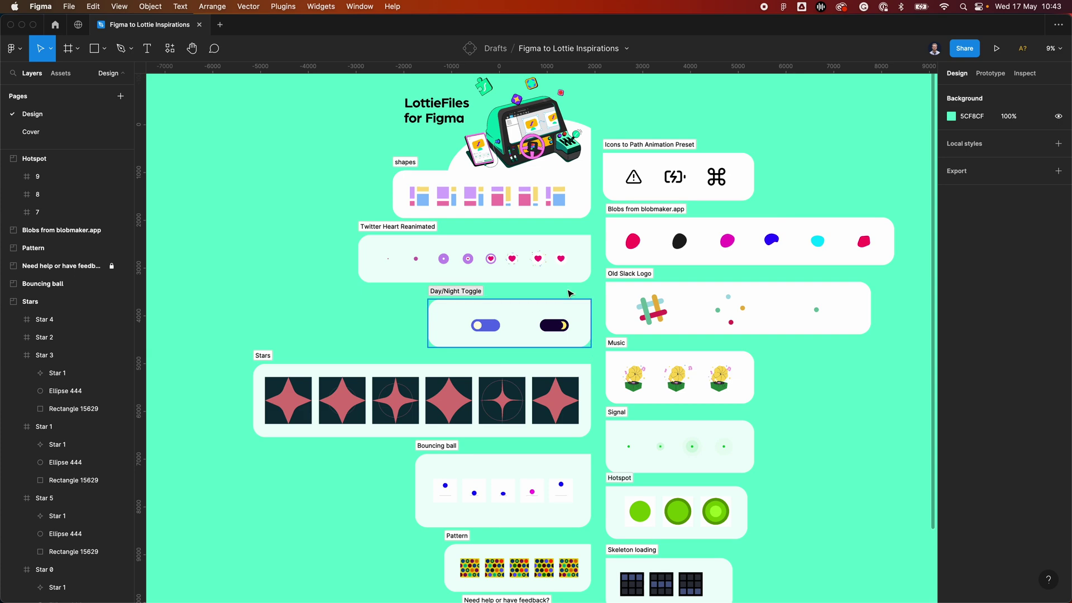
scroll(509, 220, "up", 5)
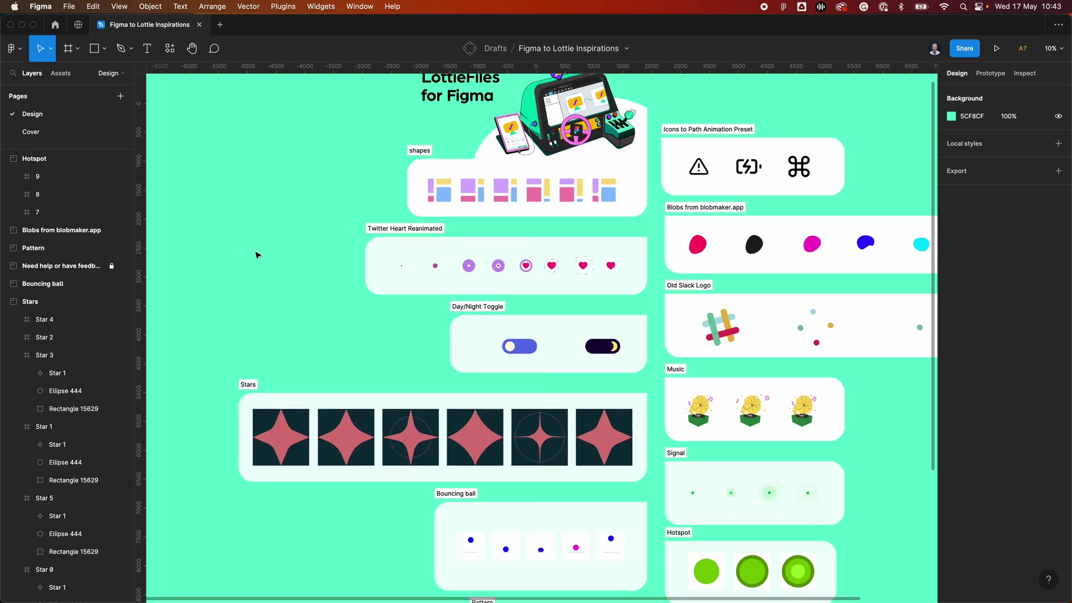
scroll(539, 229, "up", 2)
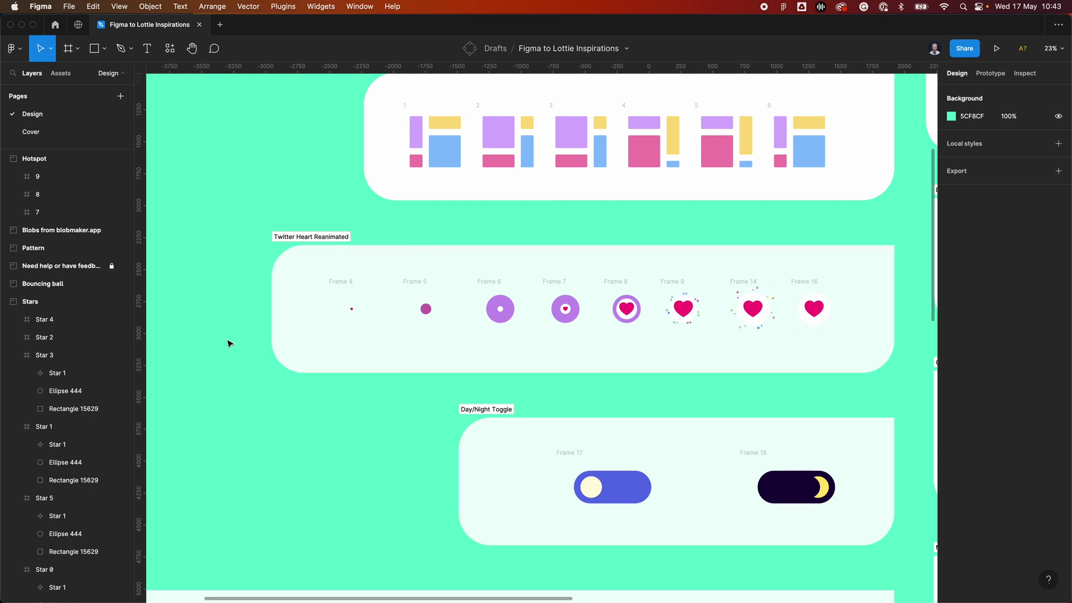
scroll(445, 405, "down", 3)
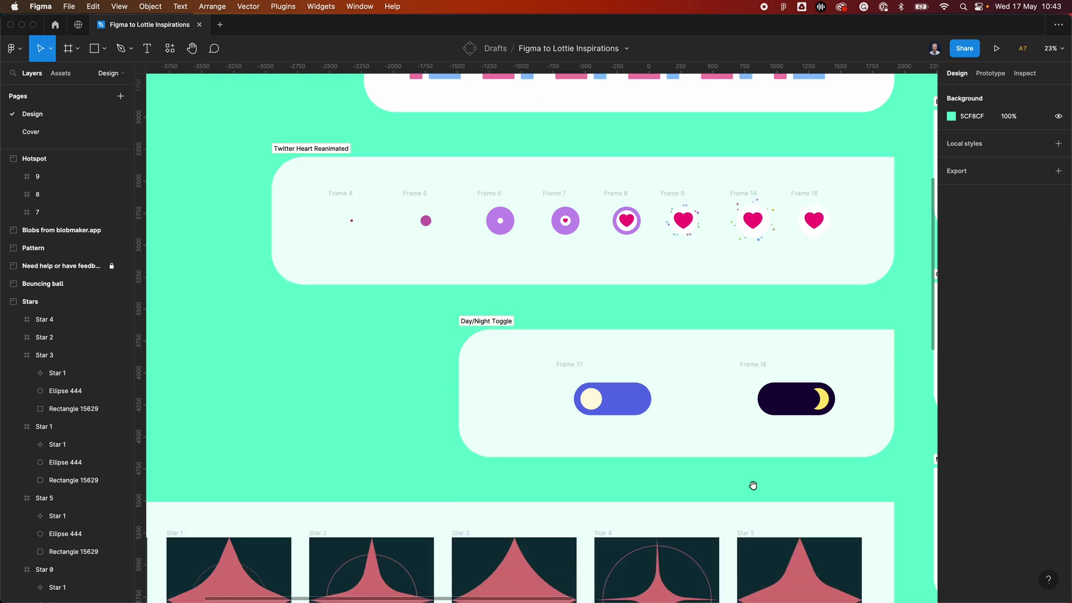
scroll(753, 486, "right", 5)
left_click(337, 307)
left_click(286, 354)
scroll(286, 354, "left", 5)
left_click(170, 48)
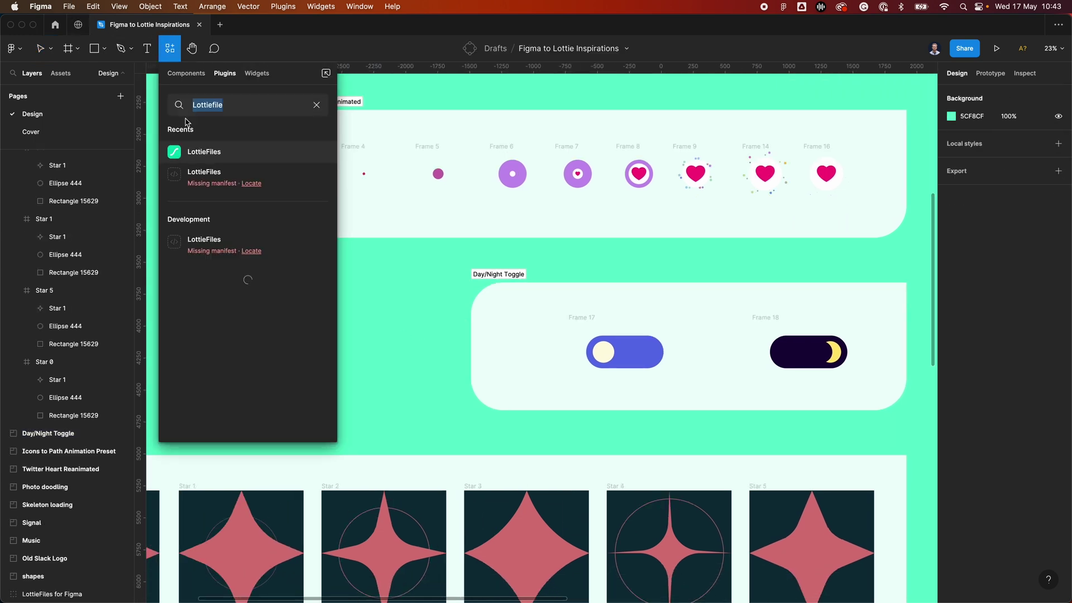
left_click(325, 151)
left_click(716, 288)
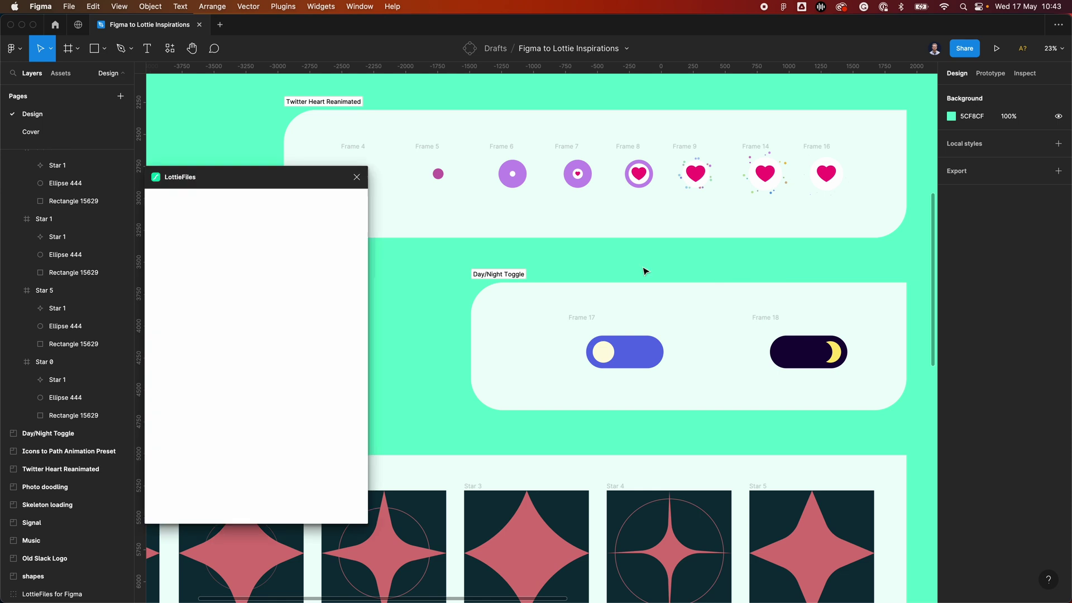
left_click(249, 201)
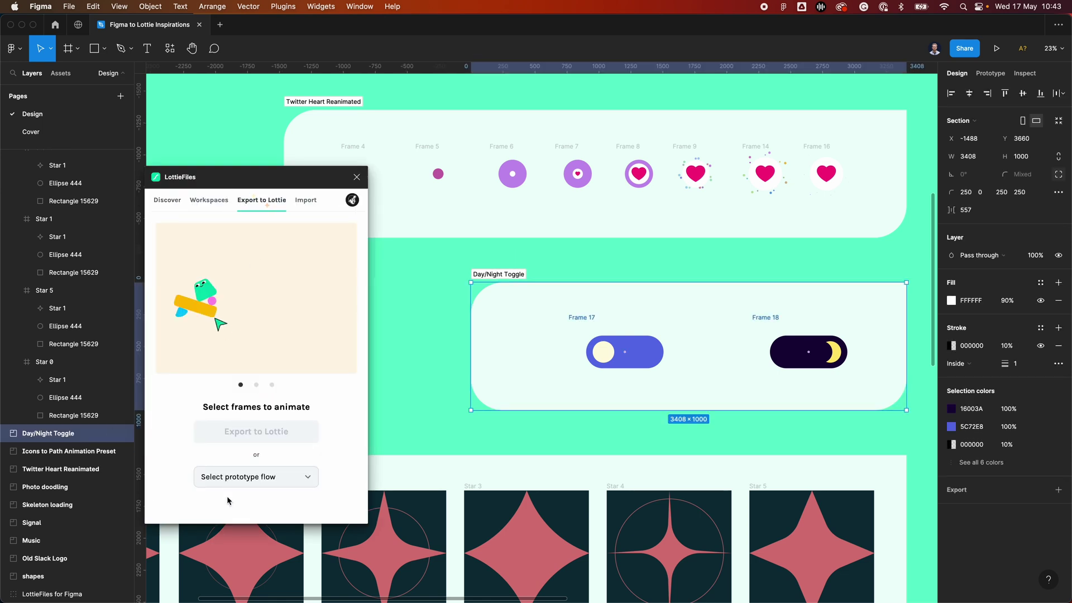
Step: Preview the day-night toggle prototype flow as a Lottie animation and return to the export options
left_click(254, 477)
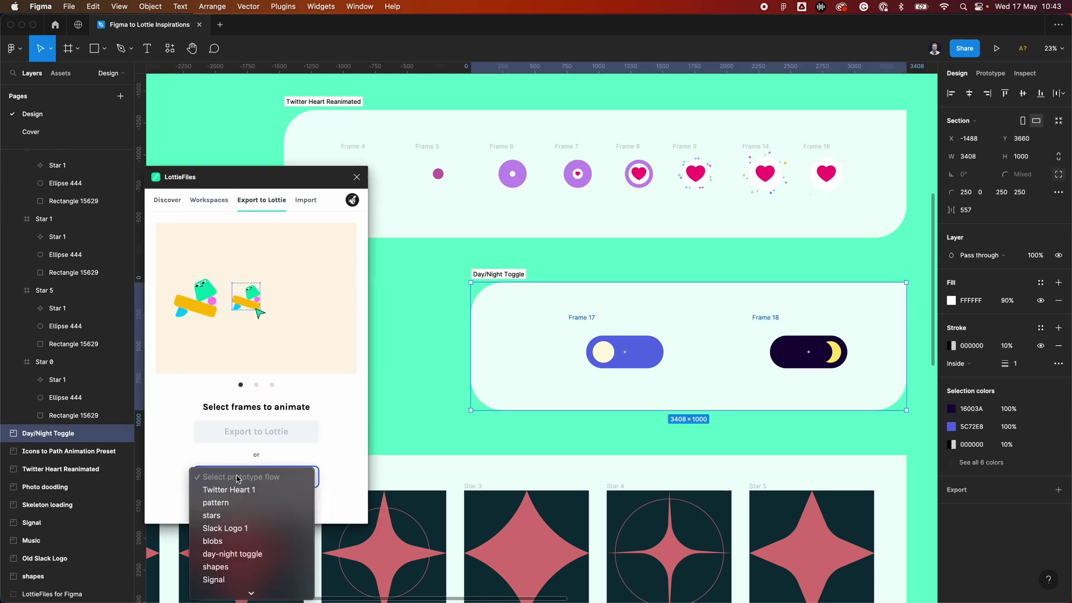
left_click(233, 553)
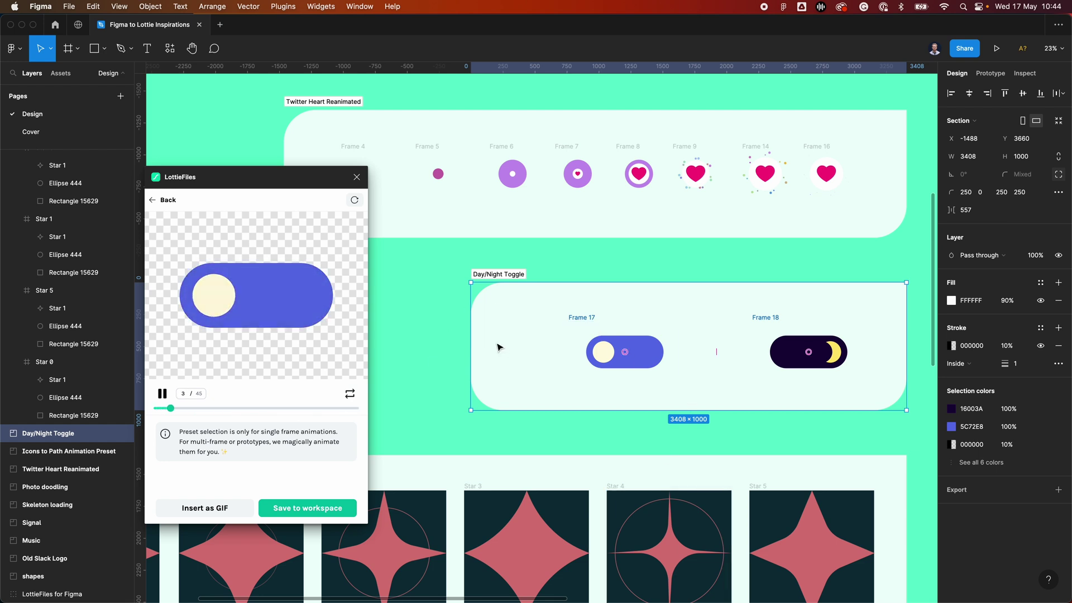
scroll(512, 291, "down", 5)
scroll(512, 290, "down", 3)
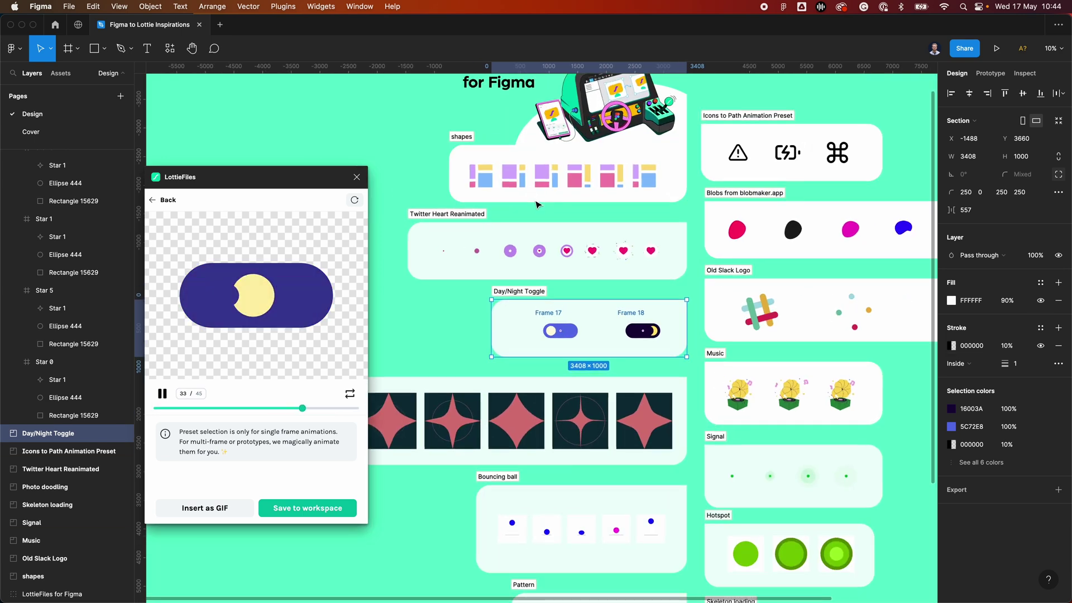
scroll(536, 201, "up", 3)
left_click(149, 200)
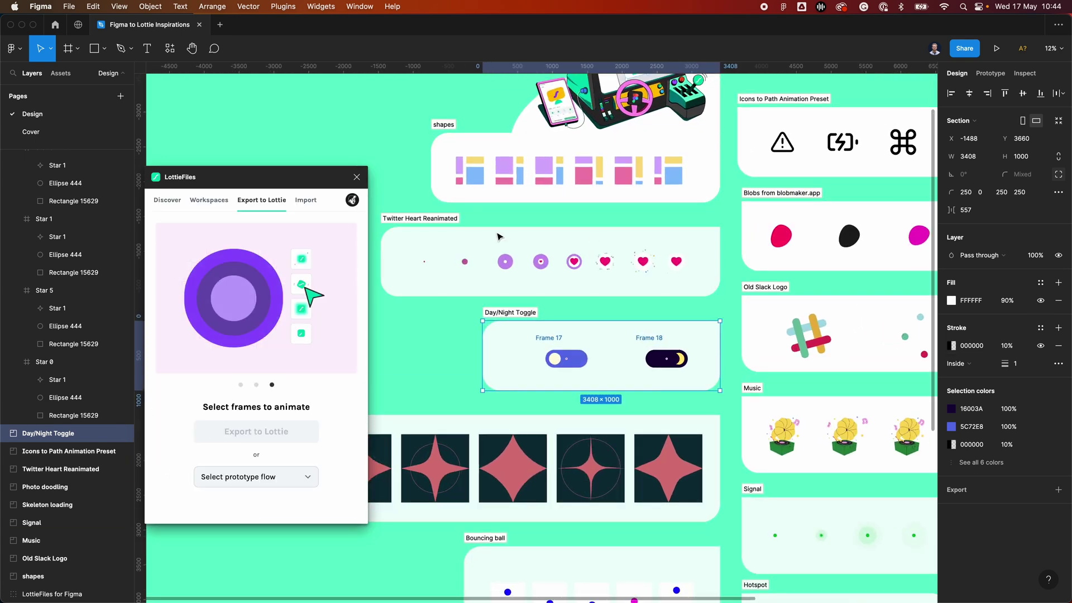
Step: Clear the section selection, preview the pattern prototype flow as a Lottie animation, and return to the export options
scroll(458, 257, "up", 4)
left_click(426, 375)
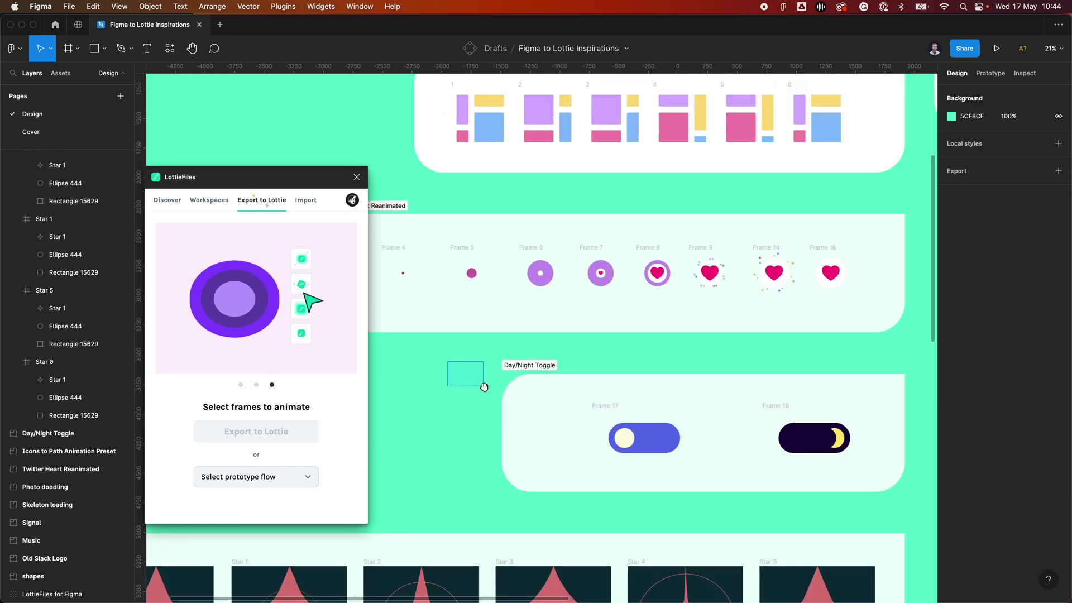
left_click(276, 474)
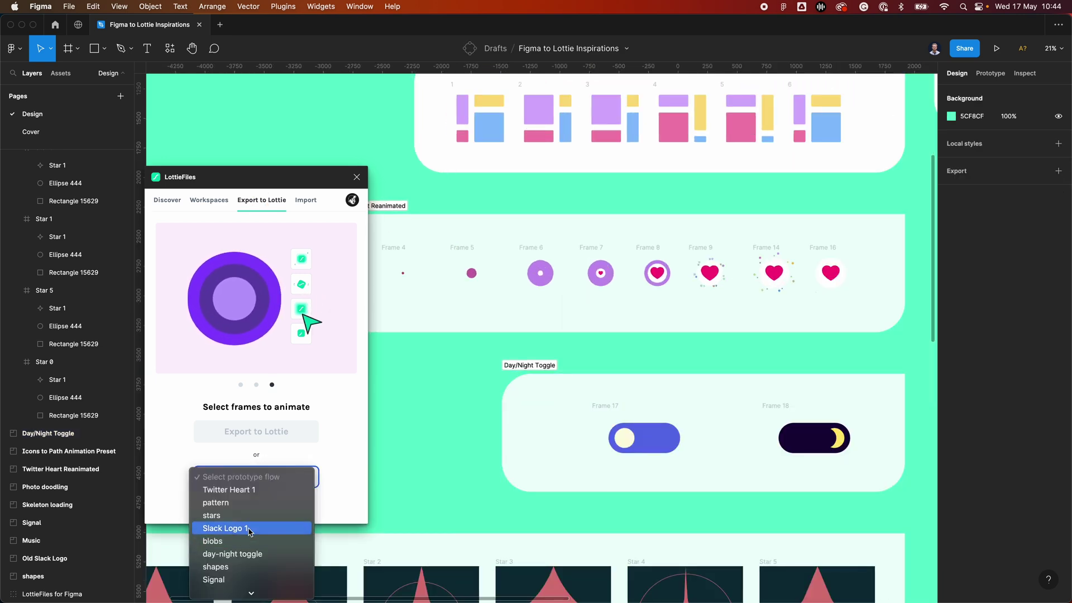
left_click(237, 502)
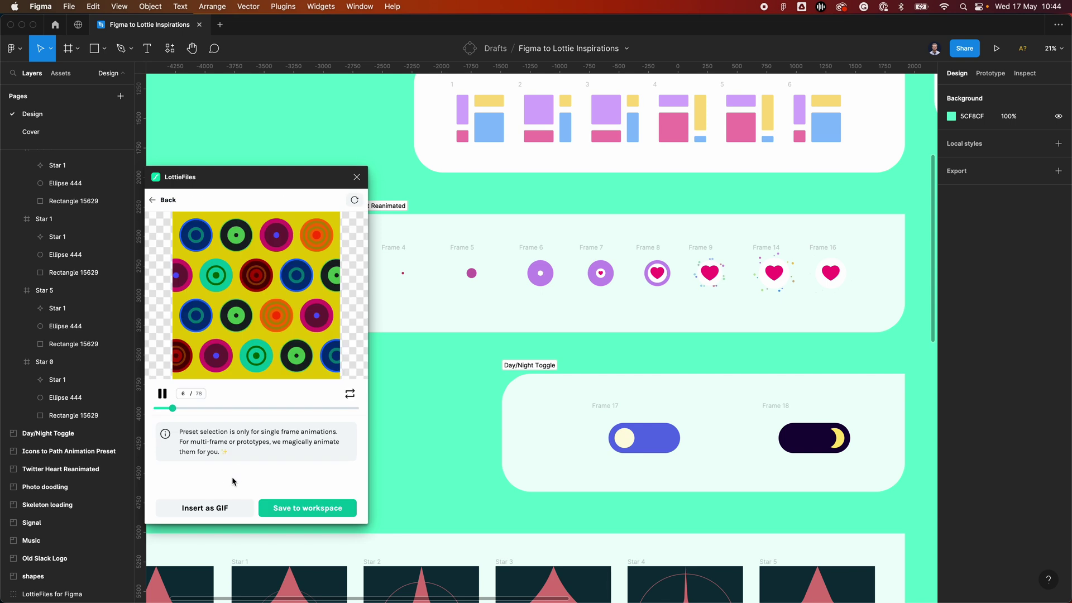
left_click(149, 200)
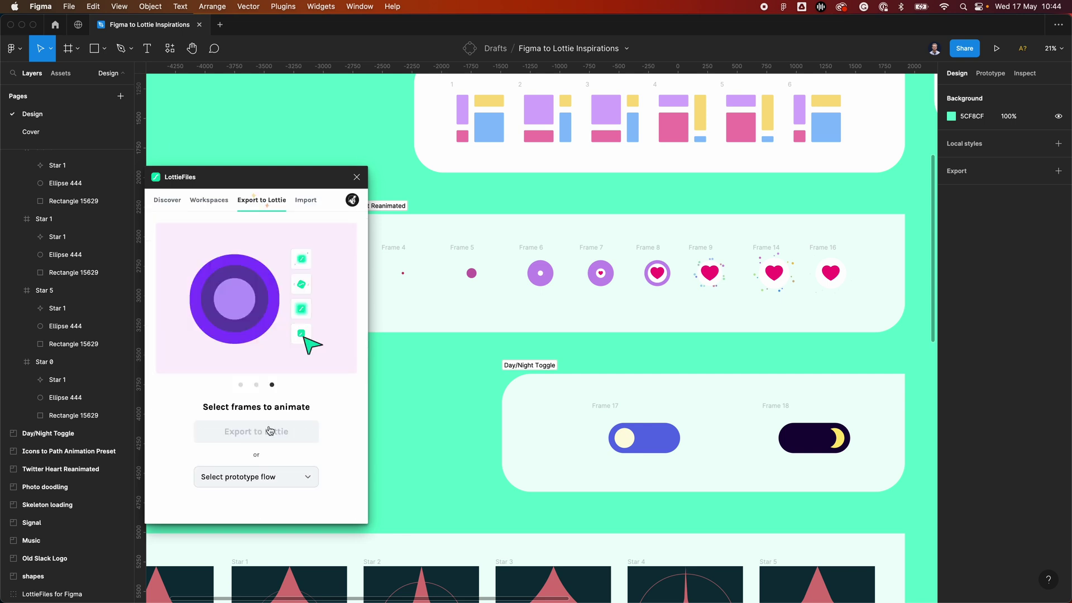
Step: Preview the Twitter Heart 1 prototype flow as a Lottie animation, return to the export options, and preview the Slack Logo 1 flow
left_click(255, 476)
left_click(249, 494)
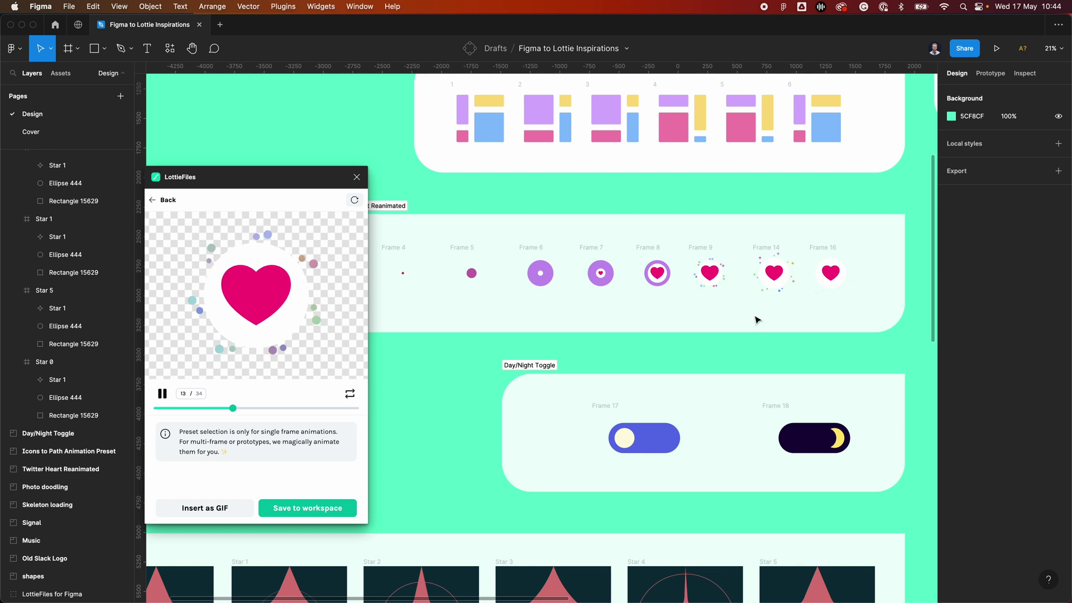
left_click(158, 200)
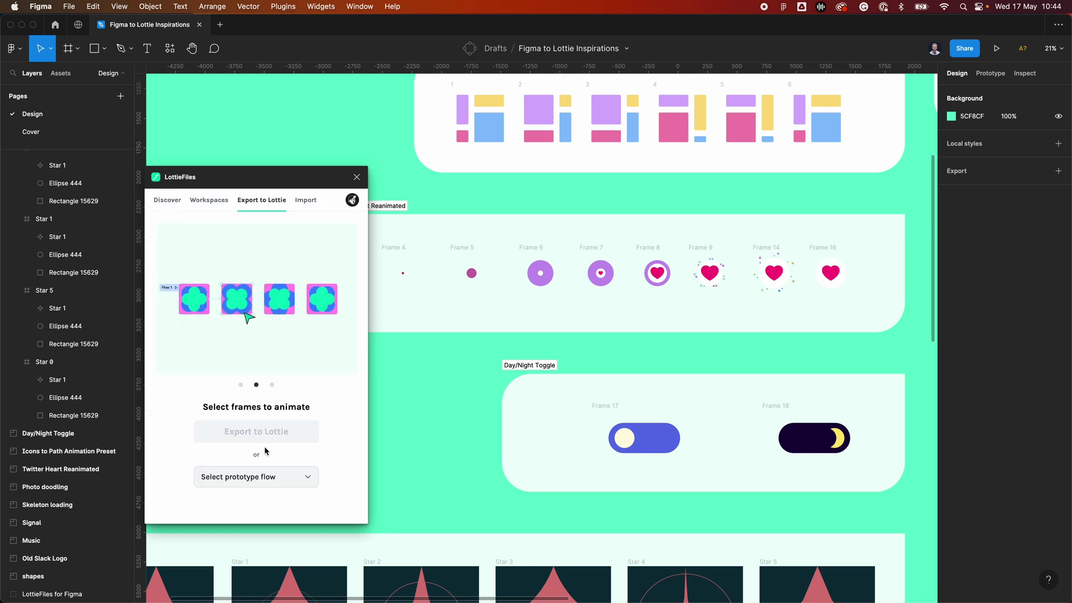
left_click(263, 477)
left_click(273, 530)
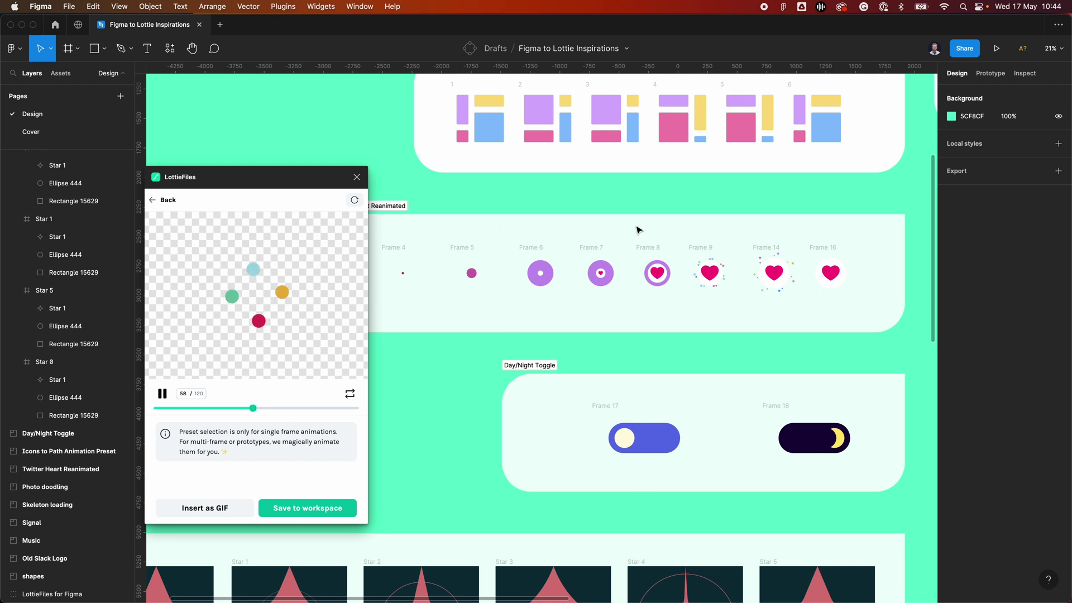
Step: Select the Skeleton loading section and check its prototype settings before returning to its design properties
scroll(574, 309, "down", 6)
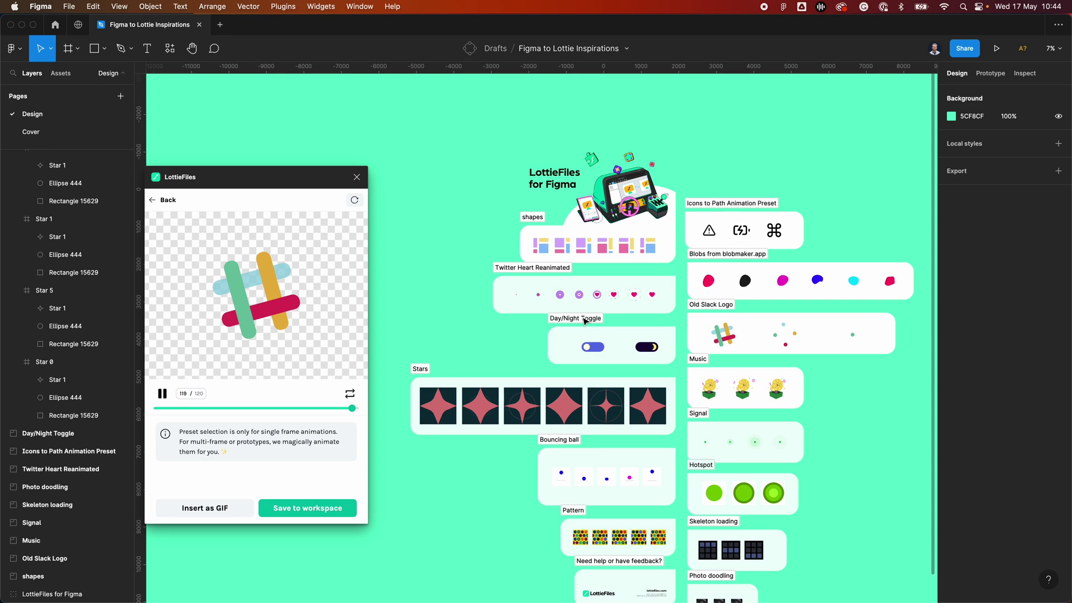
scroll(646, 582, "up", 6)
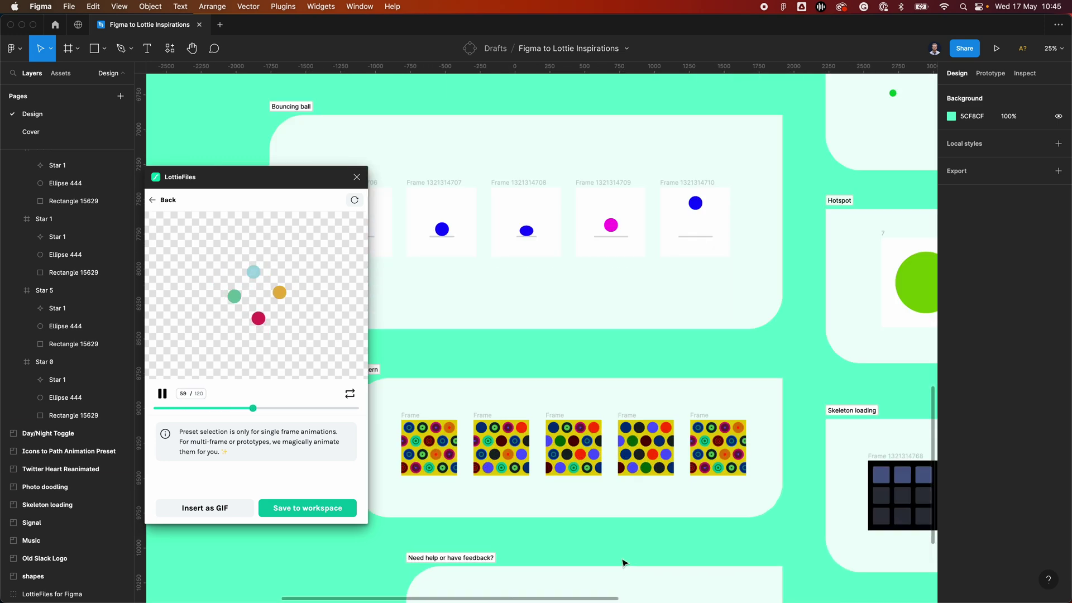
scroll(555, 309, "down", 1)
scroll(555, 309, "left", 1)
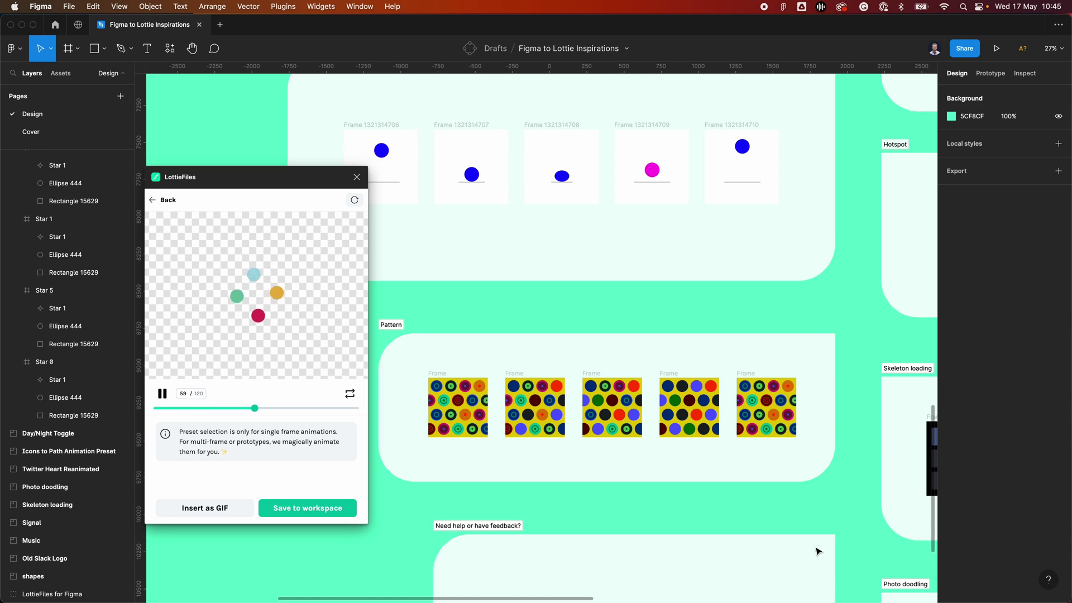
scroll(660, 482, "down", 3)
scroll(698, 469, "up", 1)
scroll(779, 448, "down", 2)
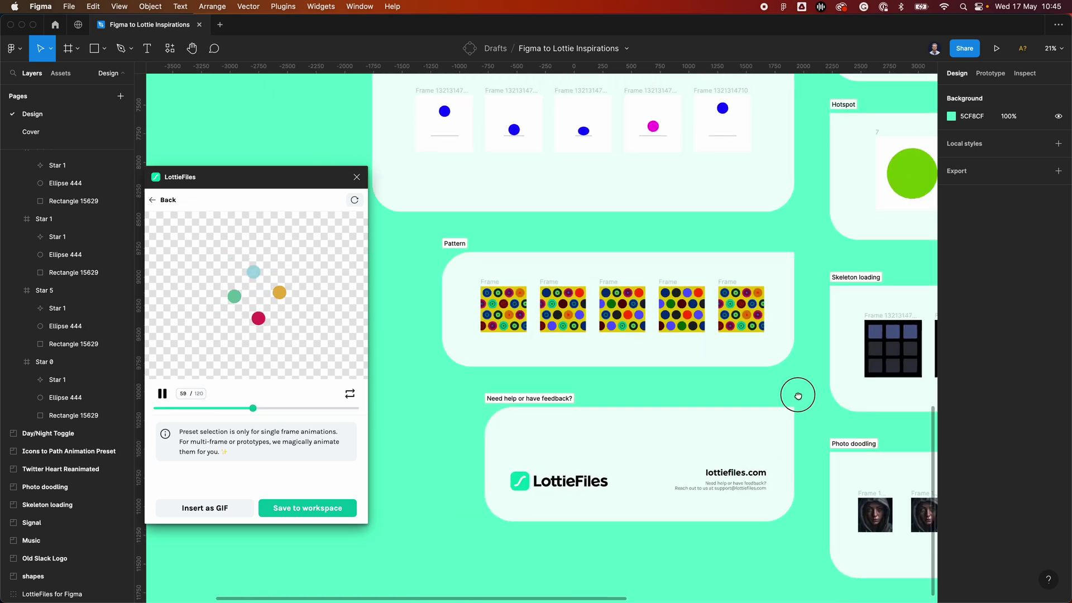
left_click_drag(812, 393, 400, 434)
left_click(441, 317)
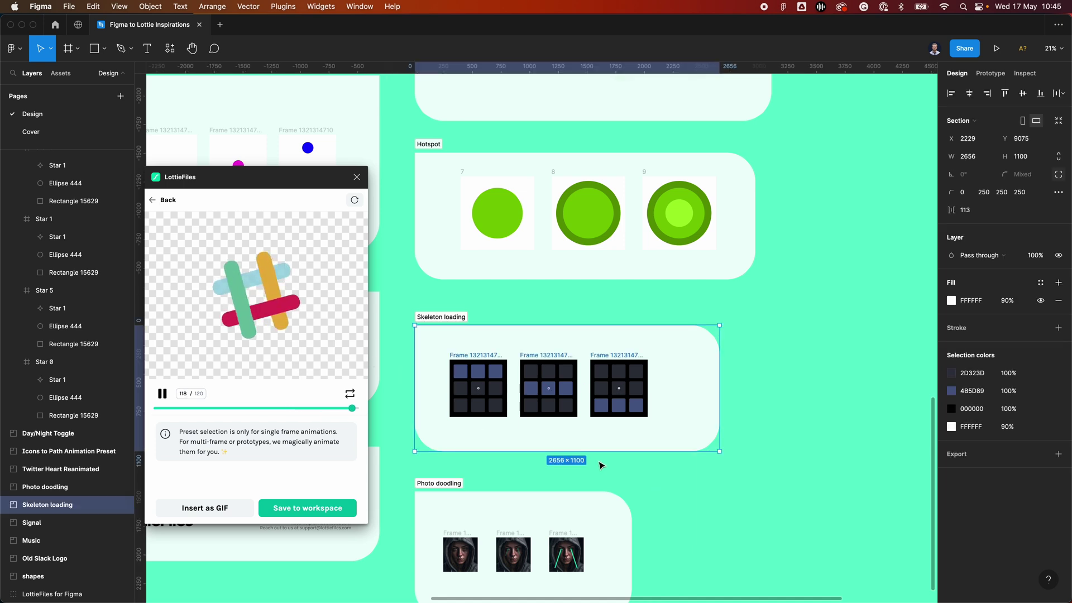
key("shift+e")
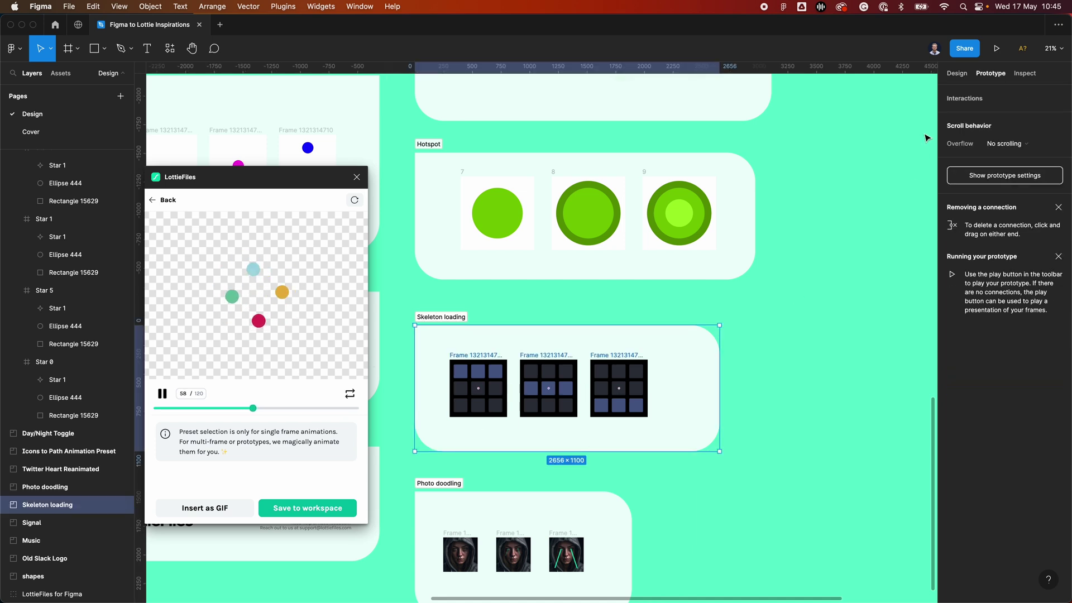
key("shift+e")
Step: Clear the section selection and select all three frames inside the Skeleton loading section together
left_click(720, 306)
scroll(782, 324, "left", 3)
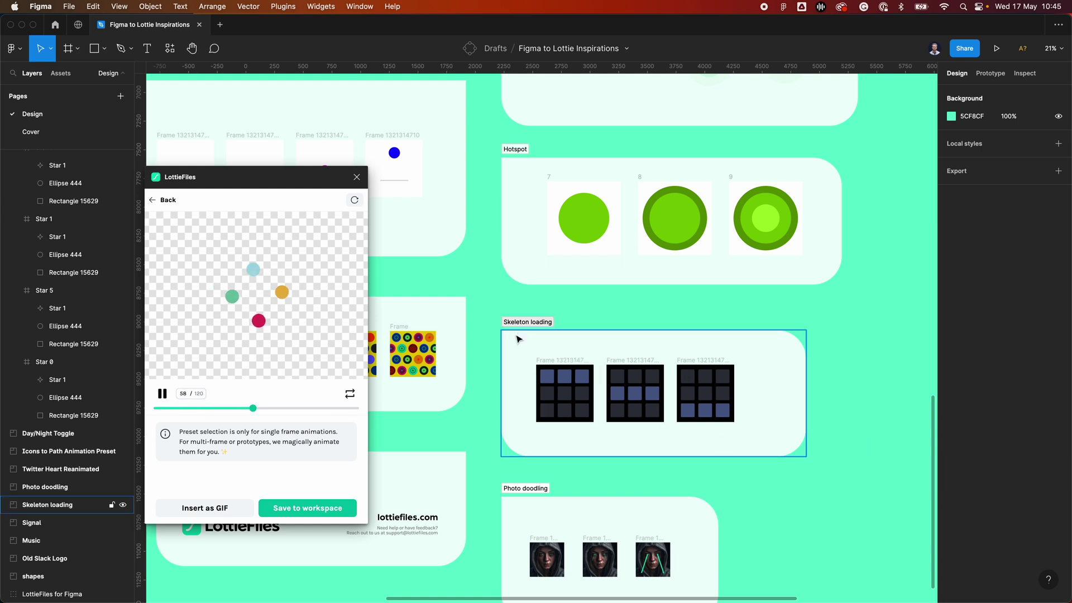
left_click(561, 369)
left_click(614, 369, "shift")
left_click(708, 369, "shift")
left_click(690, 379, "shift")
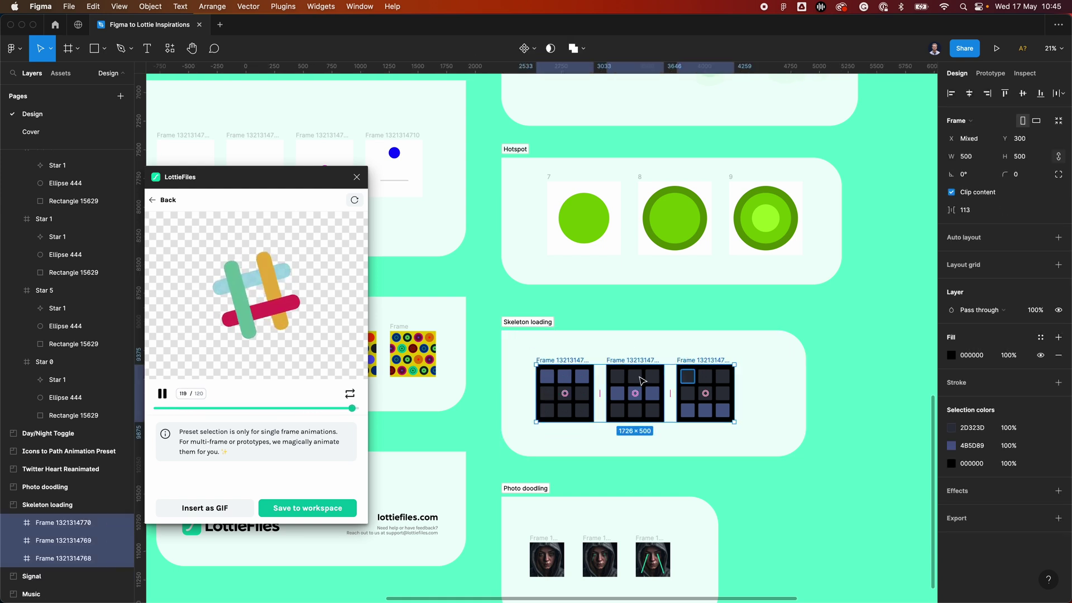
Step: Return to the export options, convert the three selected Skeleton loading frames into a Lottie preview, and clear the selection
scroll(631, 447, "up", 1)
scroll(629, 457, "up", 5)
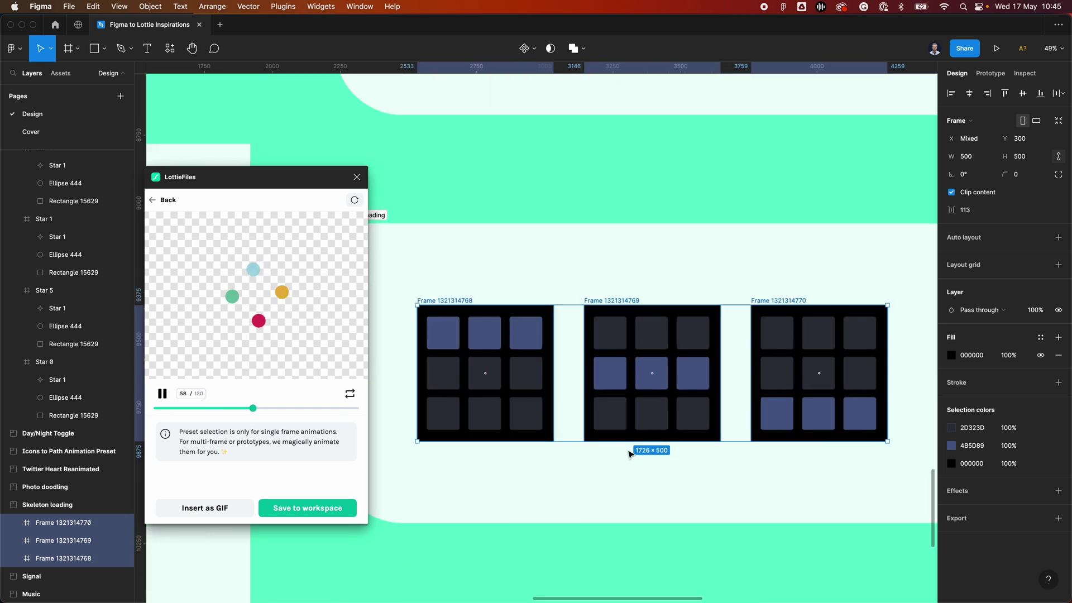
left_click(162, 200)
left_click(288, 437)
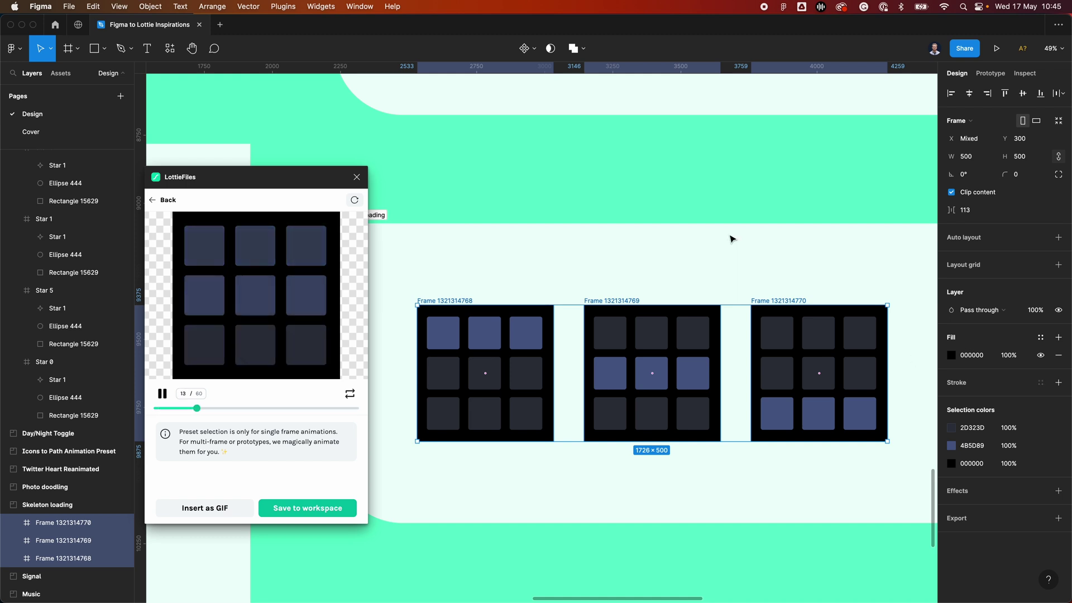
left_click(678, 259)
Step: Look over the other animation sections on the Design page and select the Bouncing ball section
scroll(678, 259, "down", 5)
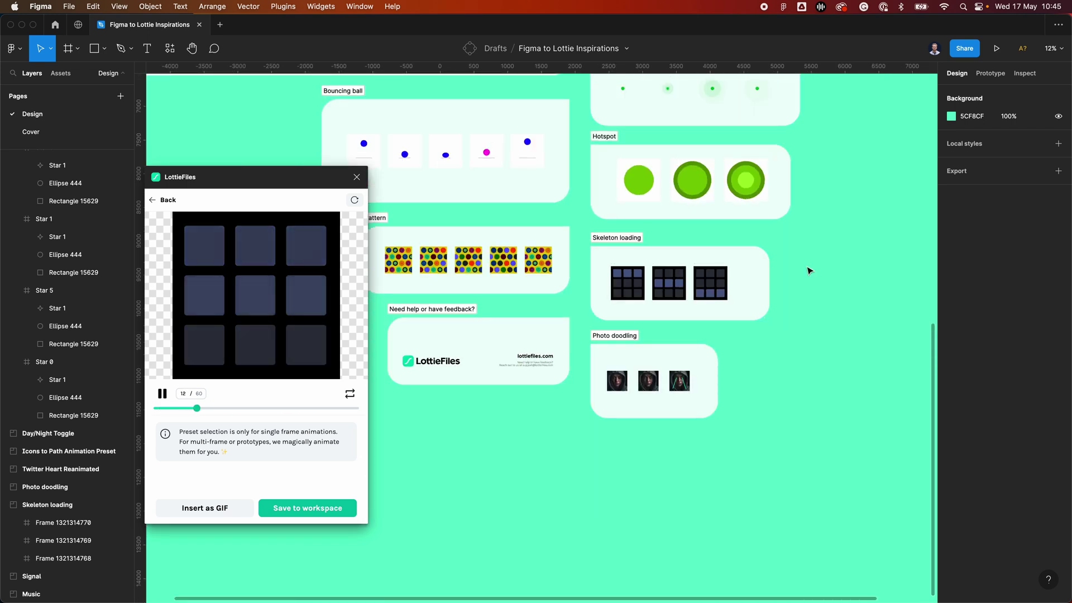
left_click_drag(782, 222, 855, 418)
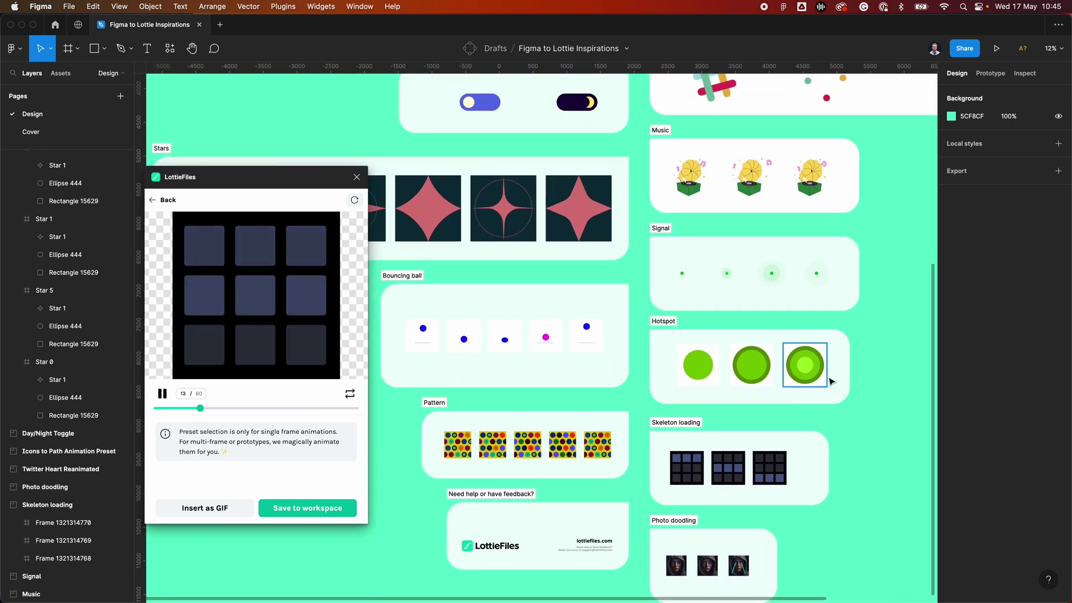
scroll(855, 418, "down", 2)
left_click_drag(868, 364, 797, 396)
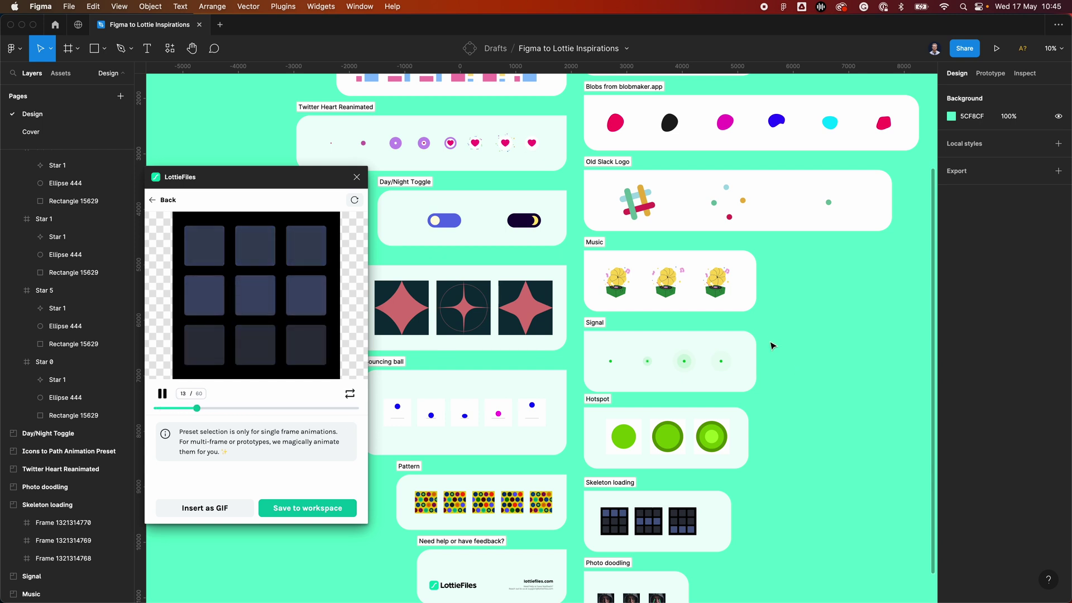
scroll(771, 342, "down", 2)
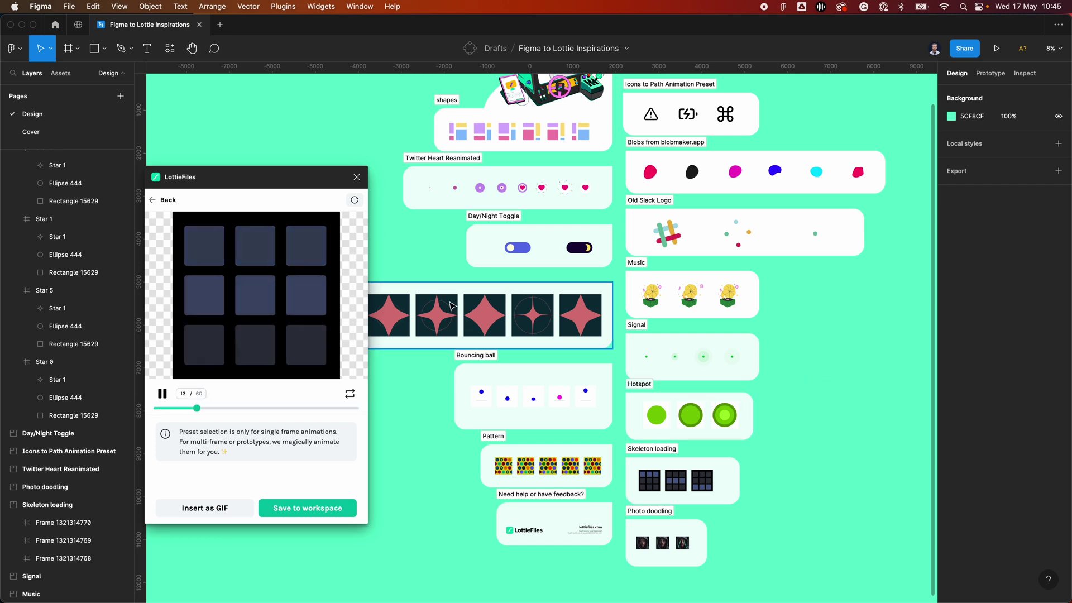
scroll(429, 420, "up", 5)
scroll(525, 430, "up", 5)
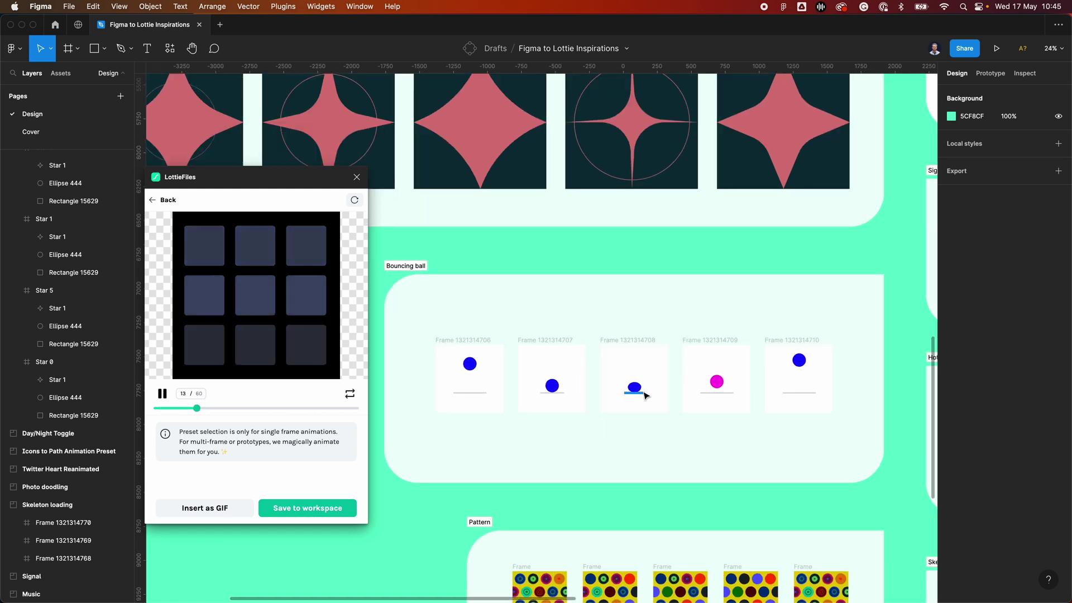
left_click(420, 274)
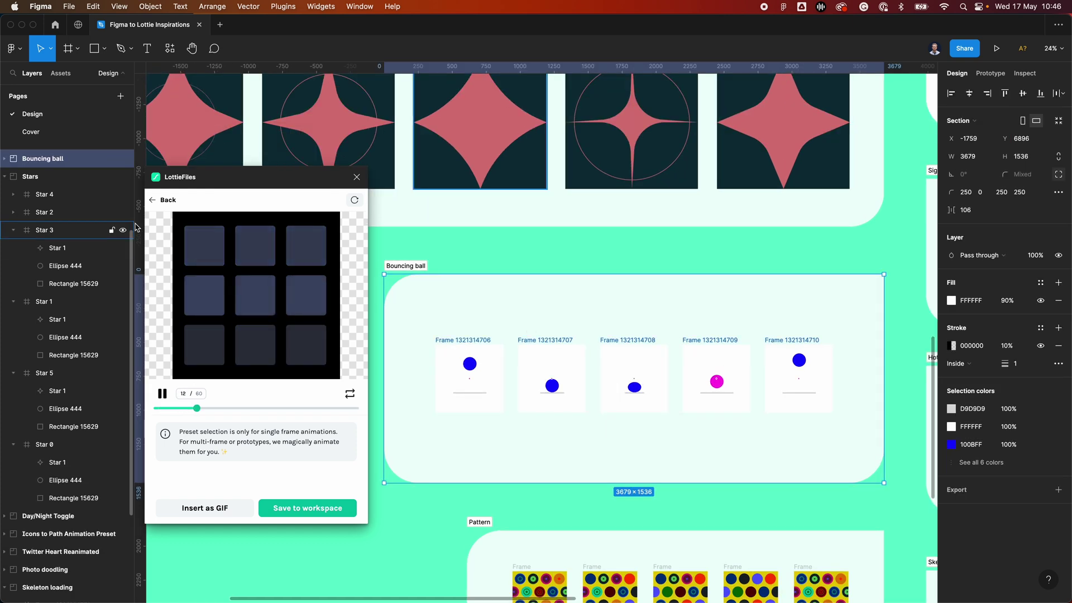
Step: Return to the export options, preview the bounding ball prototype flow as a Lottie animation, and clear the section selection
left_click(161, 200)
left_click(257, 475)
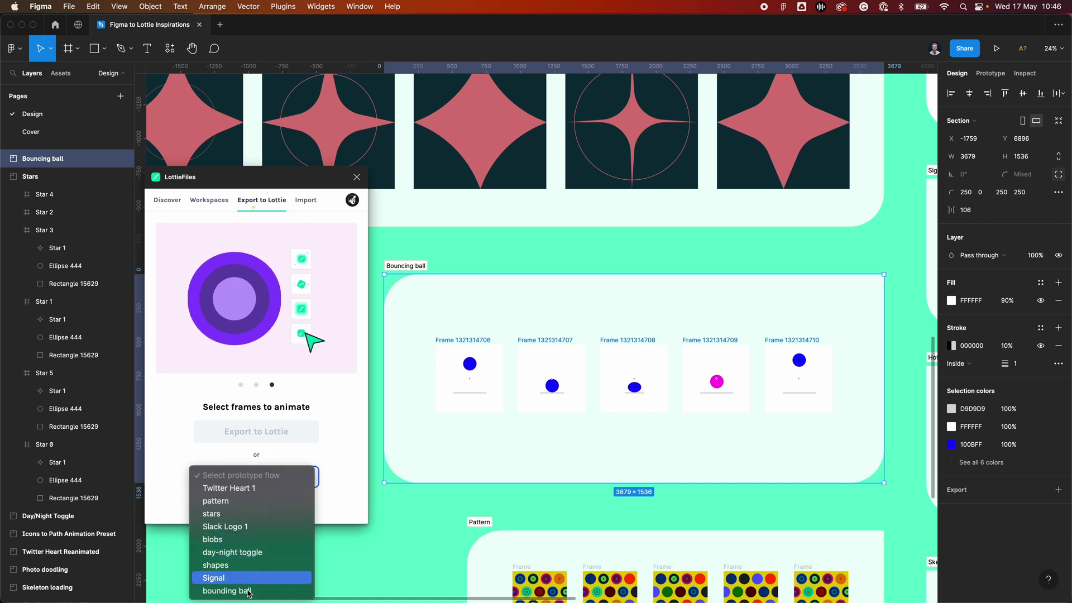
left_click(252, 591)
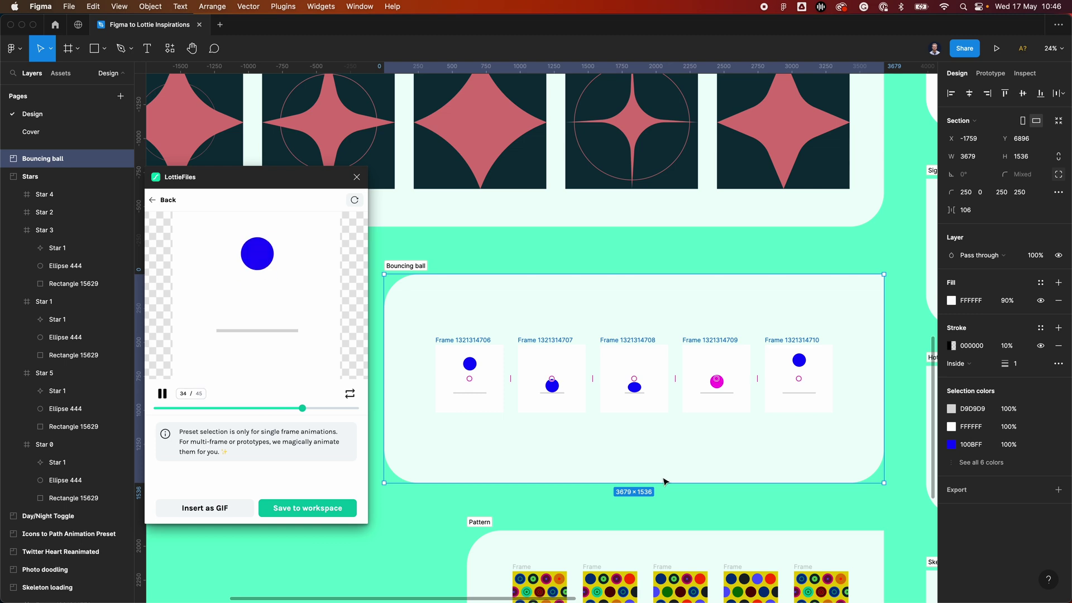
left_click(648, 309)
Step: Select the Day/Night Toggle section and review the overview of all animation sections on the Design page
scroll(645, 327, "down", 5)
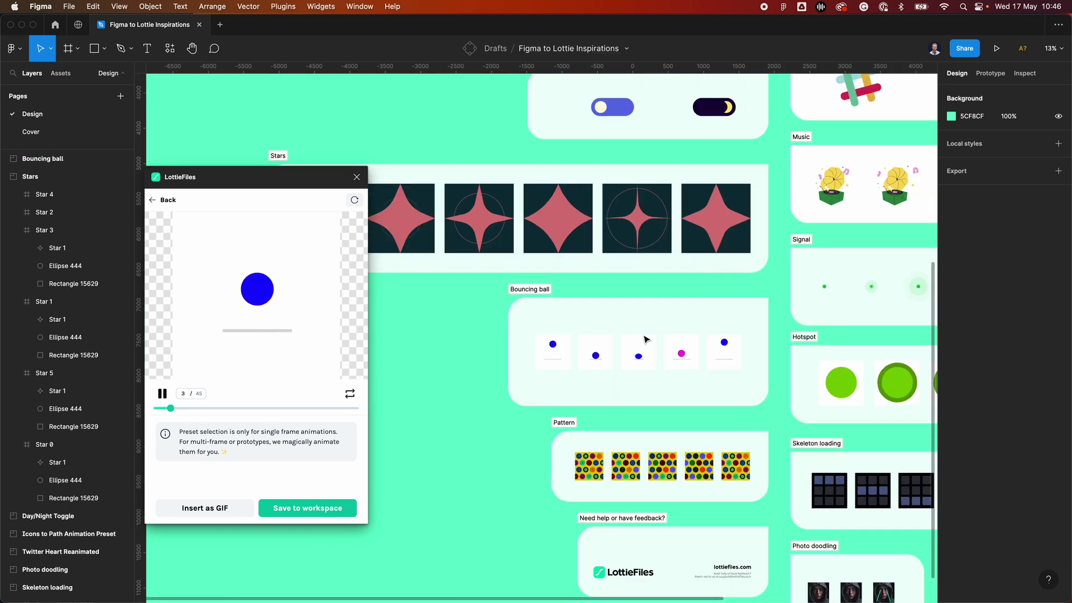
left_click_drag(873, 239, 722, 324)
scroll(721, 324, "down", 1)
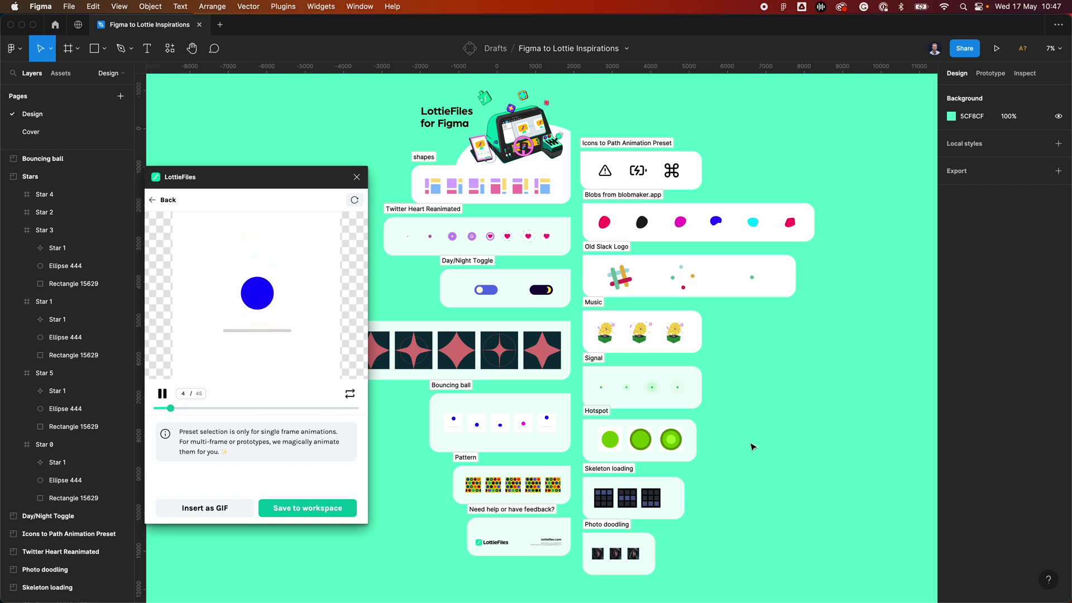
left_click(484, 261)
left_click(485, 261)
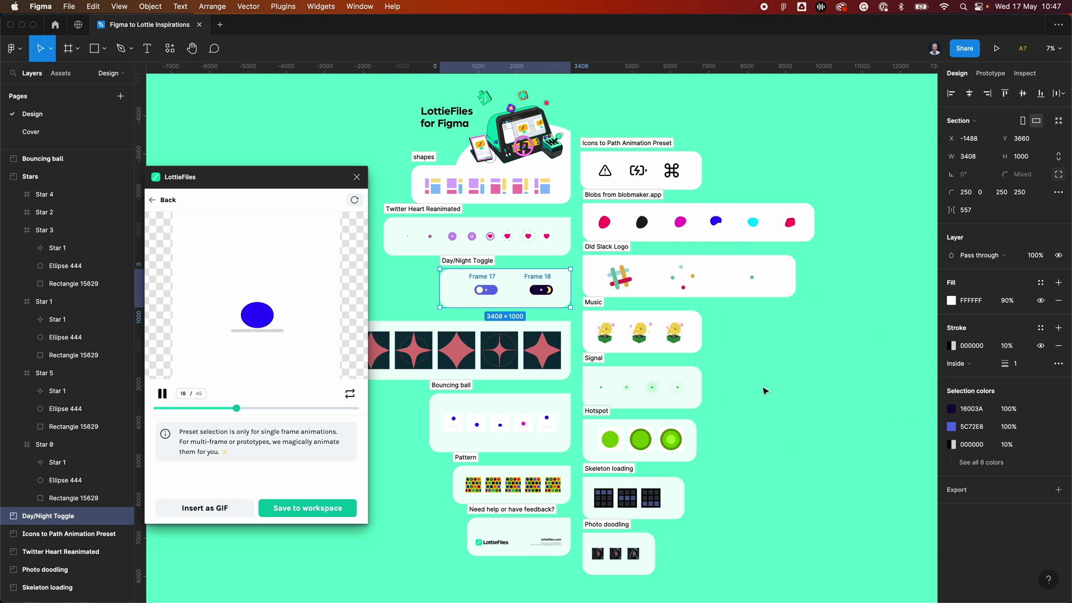
scroll(868, 361, "down", 2)
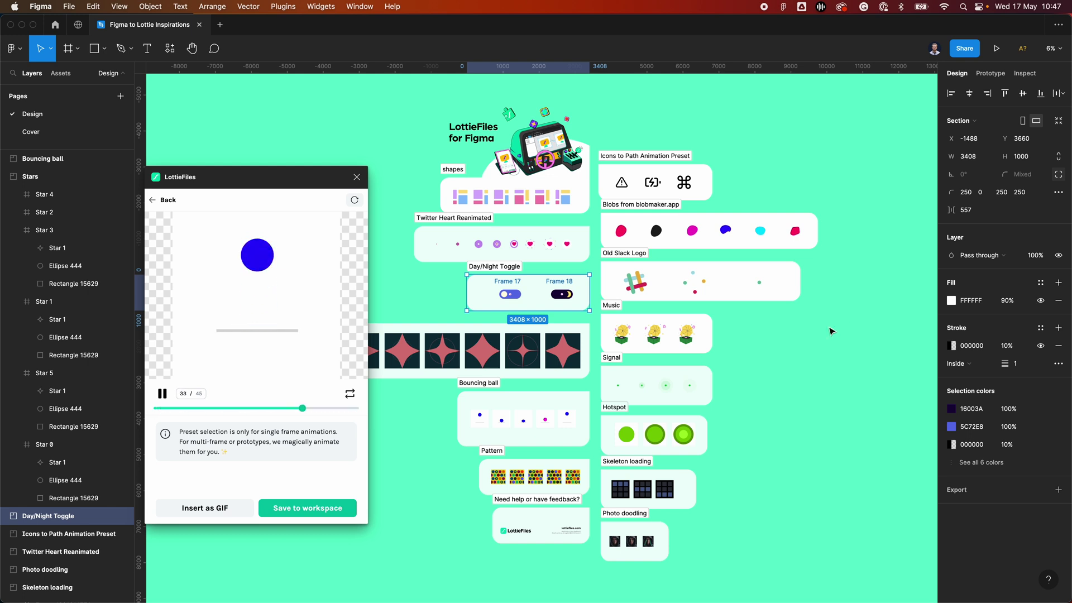
scroll(799, 336, "down", 1)
scroll(799, 336, "down", 1)
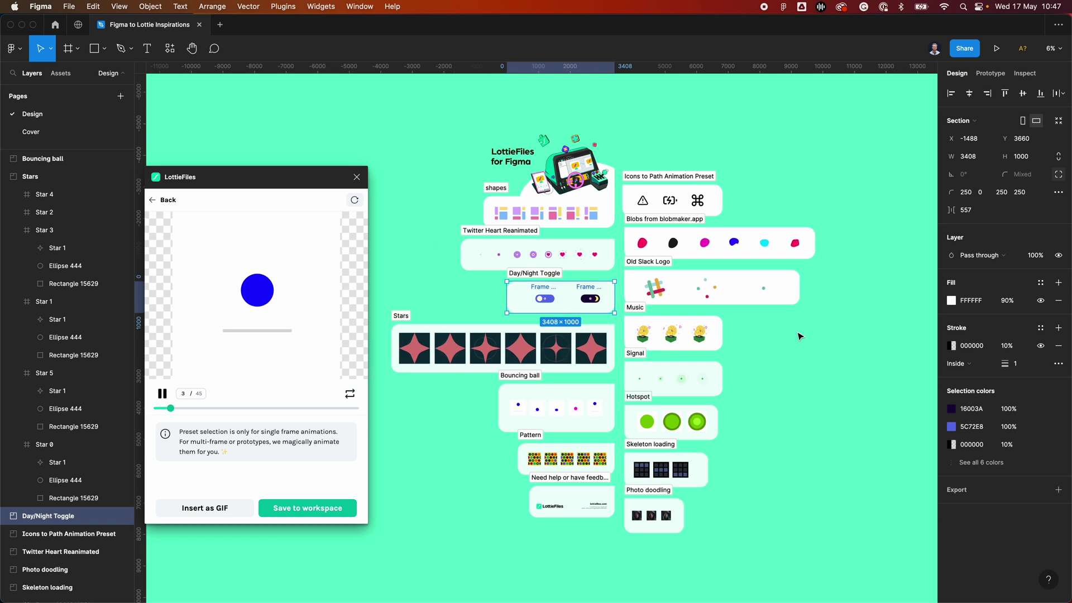